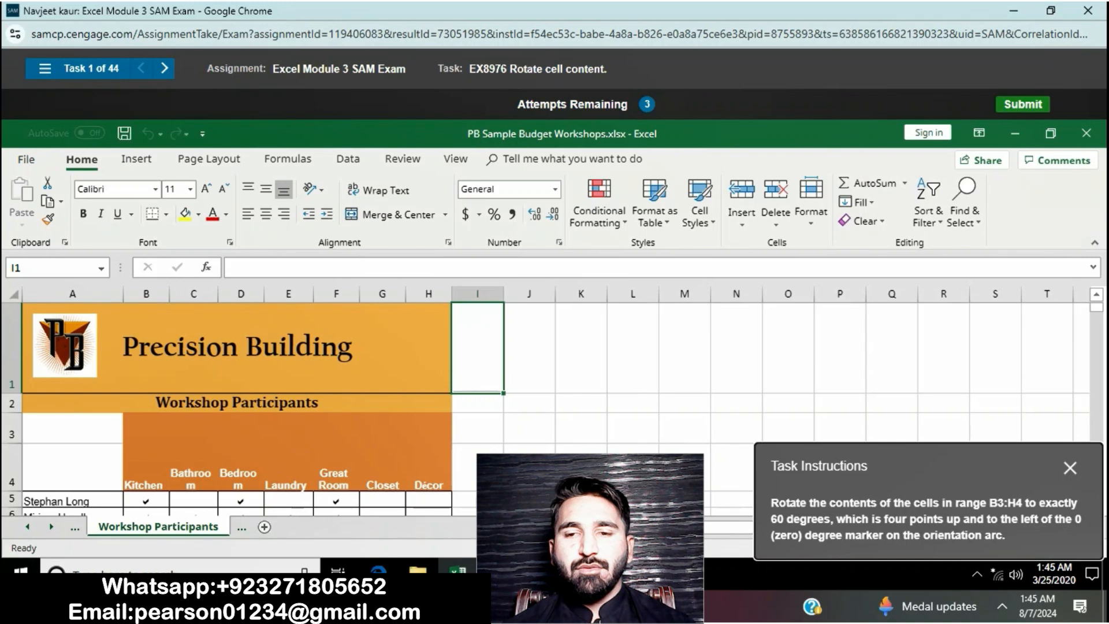
Step: Rotate the contents of the range B3:H4 to exactly 60 degrees through the cell alignment settings
left_click_drag(145, 452, 429, 455)
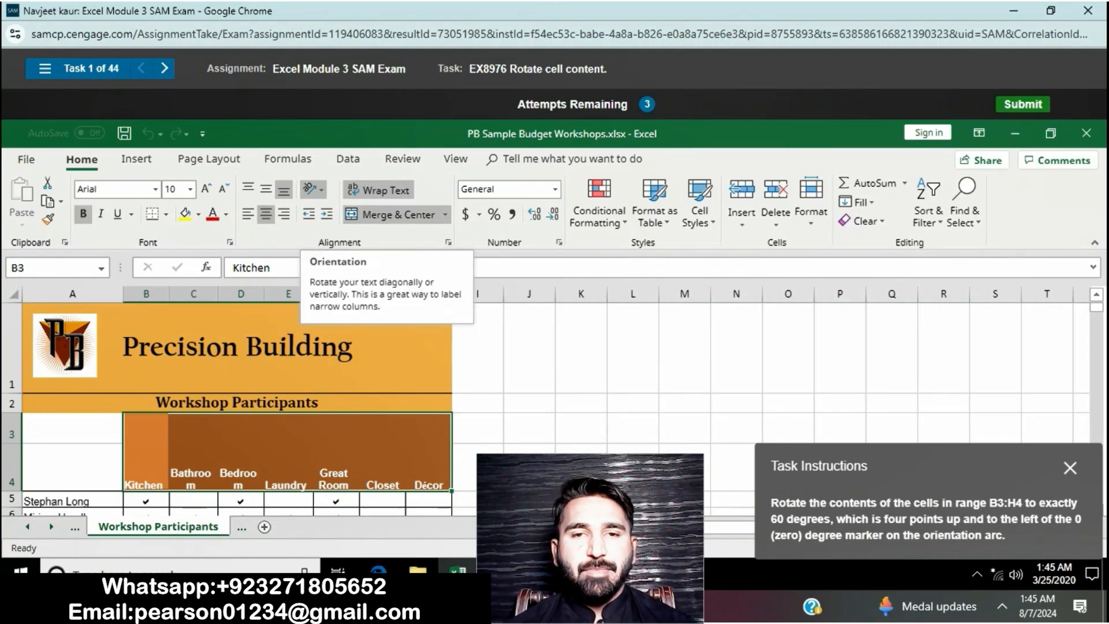
left_click(314, 189)
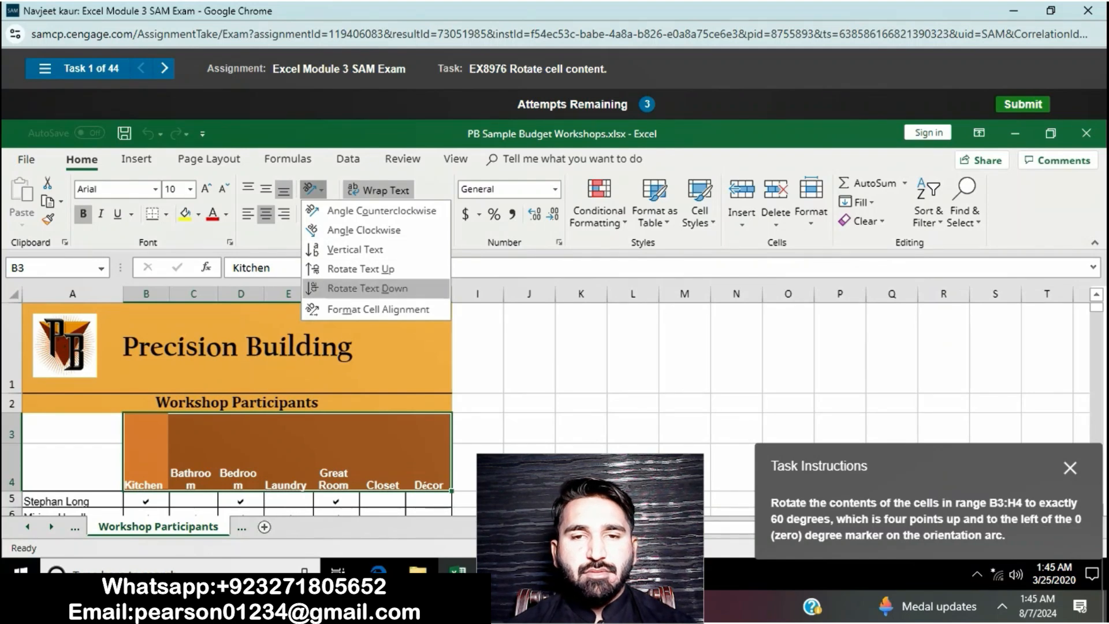
left_click(378, 309)
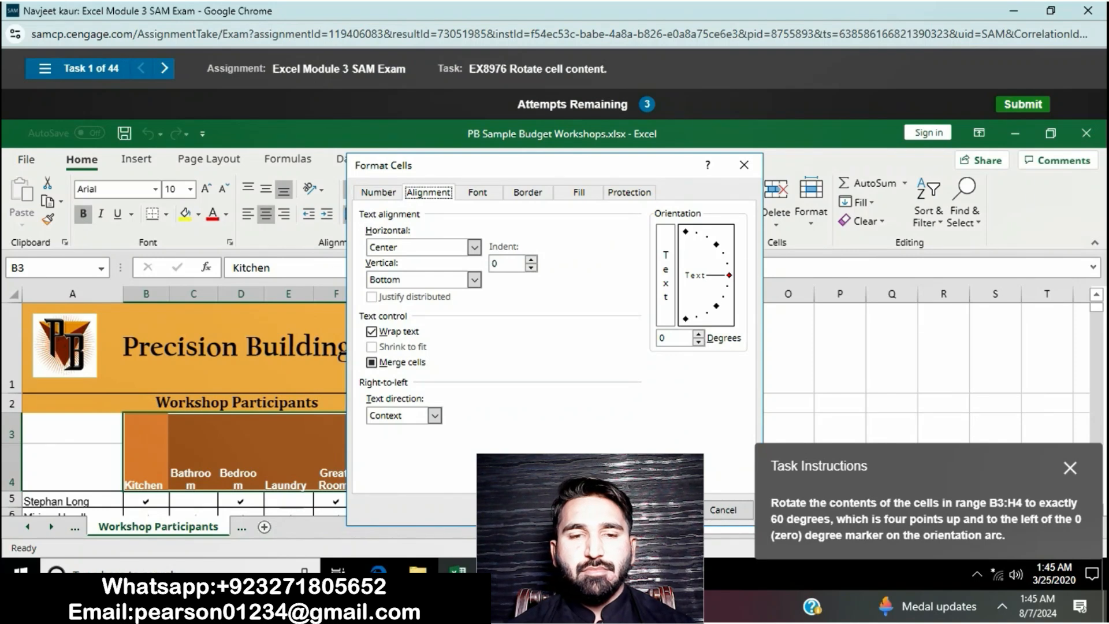
left_click(716, 245)
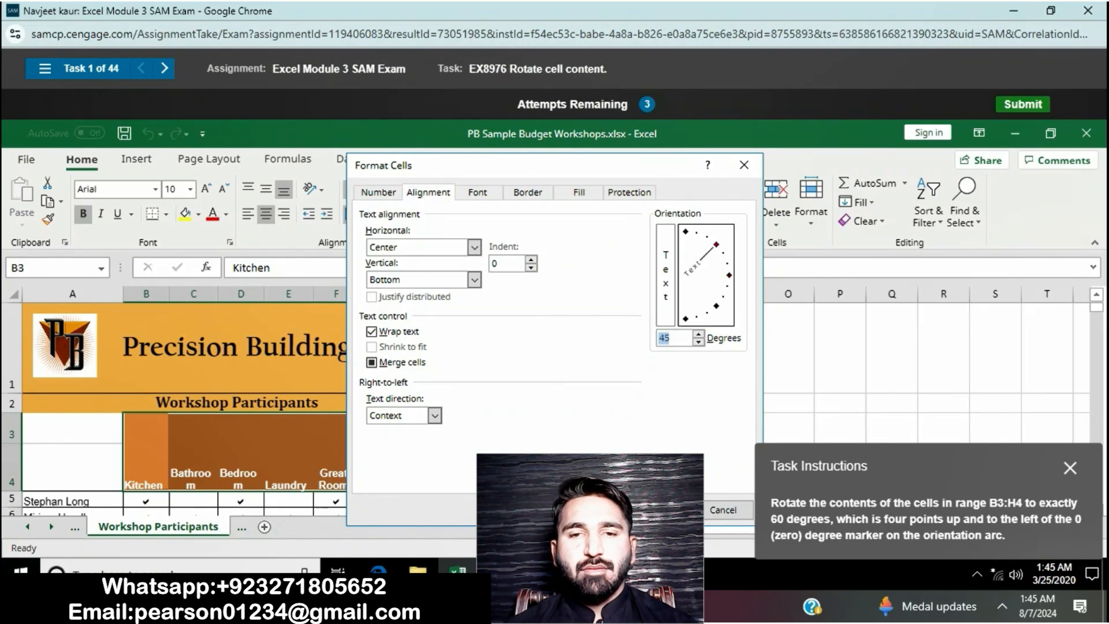
left_click(714, 307)
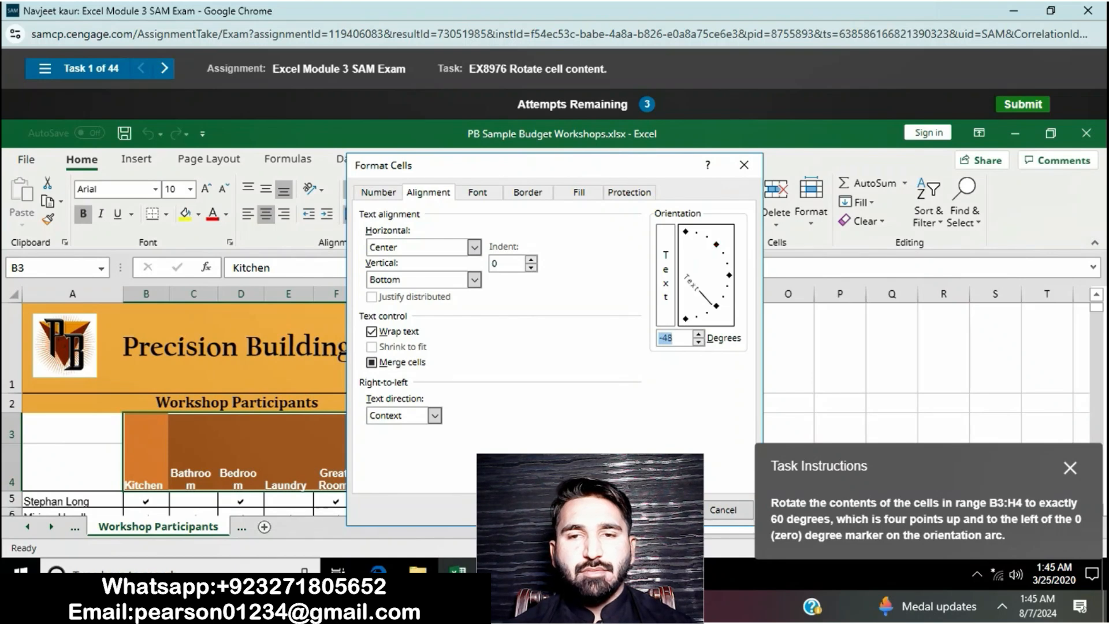
left_click(686, 232)
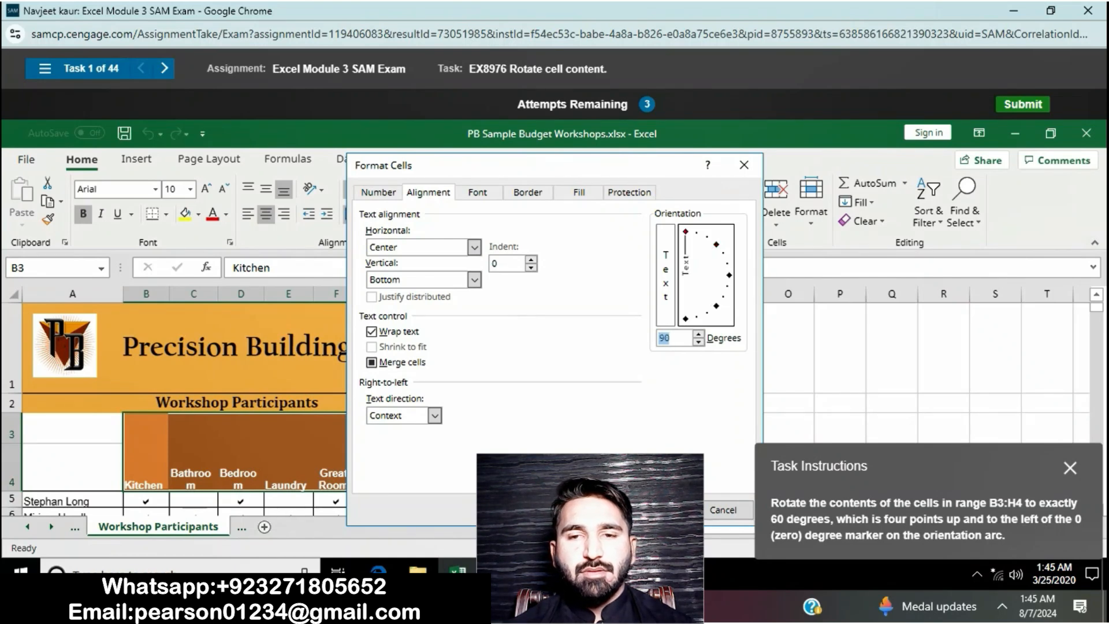
left_click(697, 233)
left_click(706, 237)
left_click(698, 342)
left_click(702, 236)
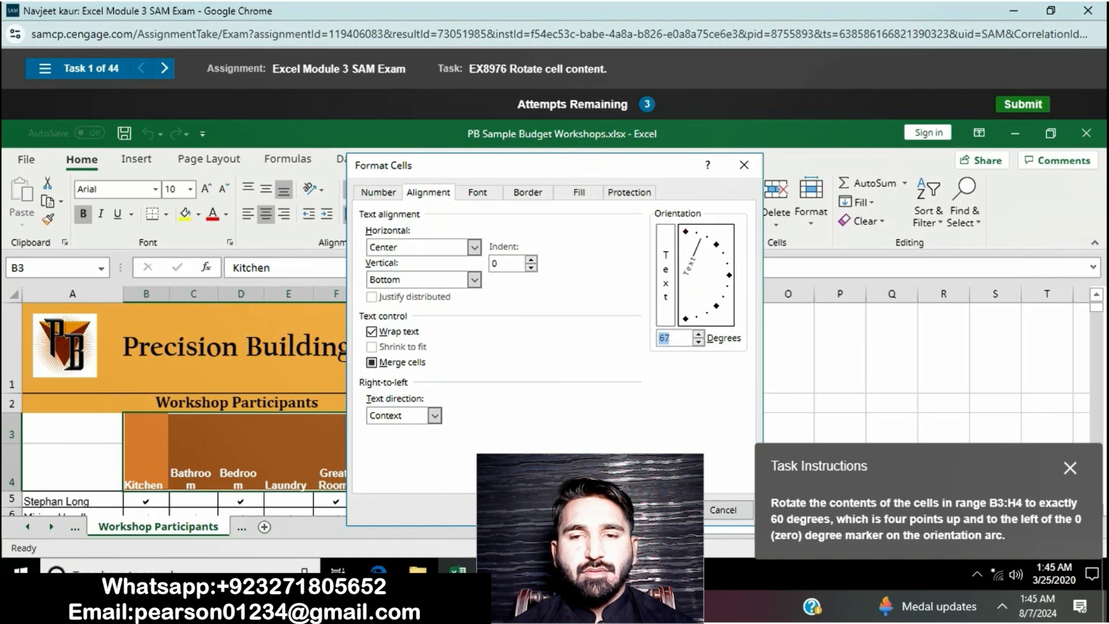
left_click(705, 237)
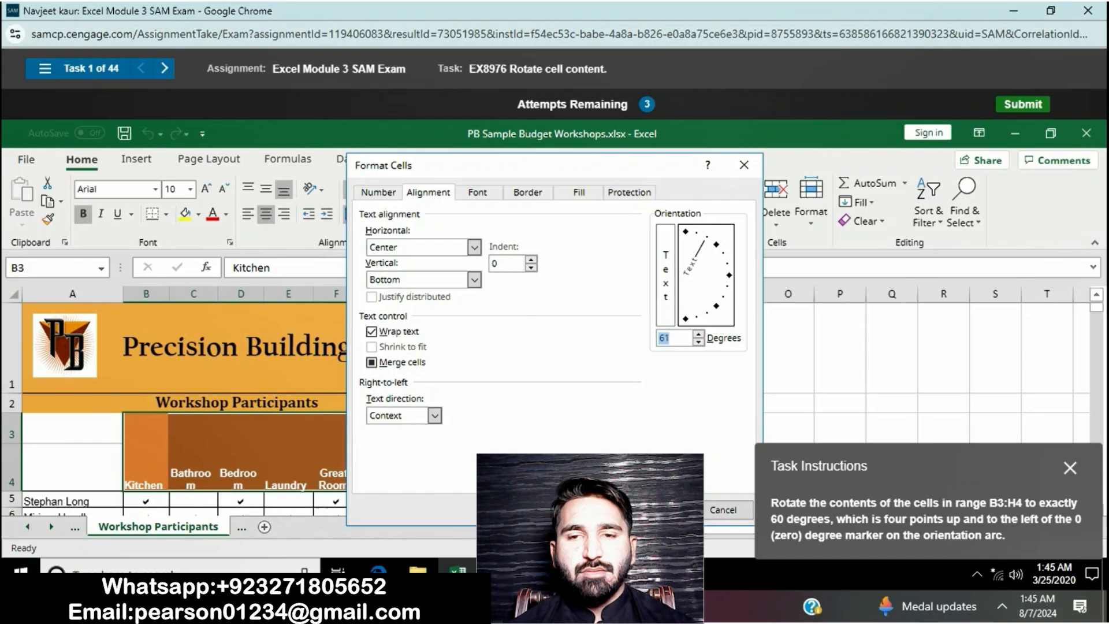
left_click(709, 239)
left_click(699, 334)
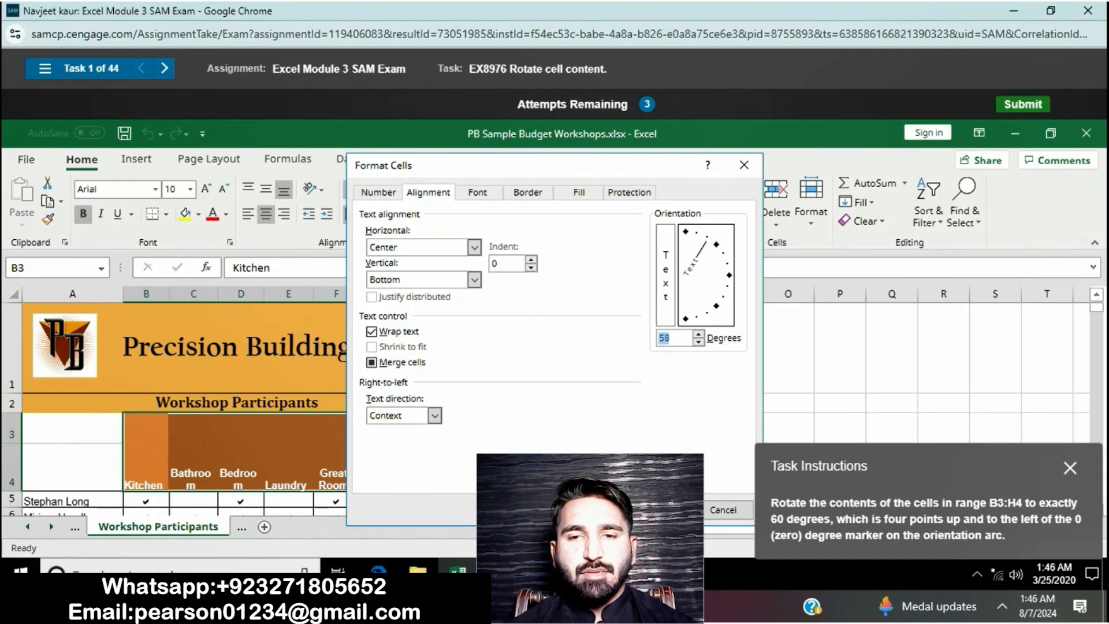
left_click(699, 334)
left_click(699, 334)
key("Return")
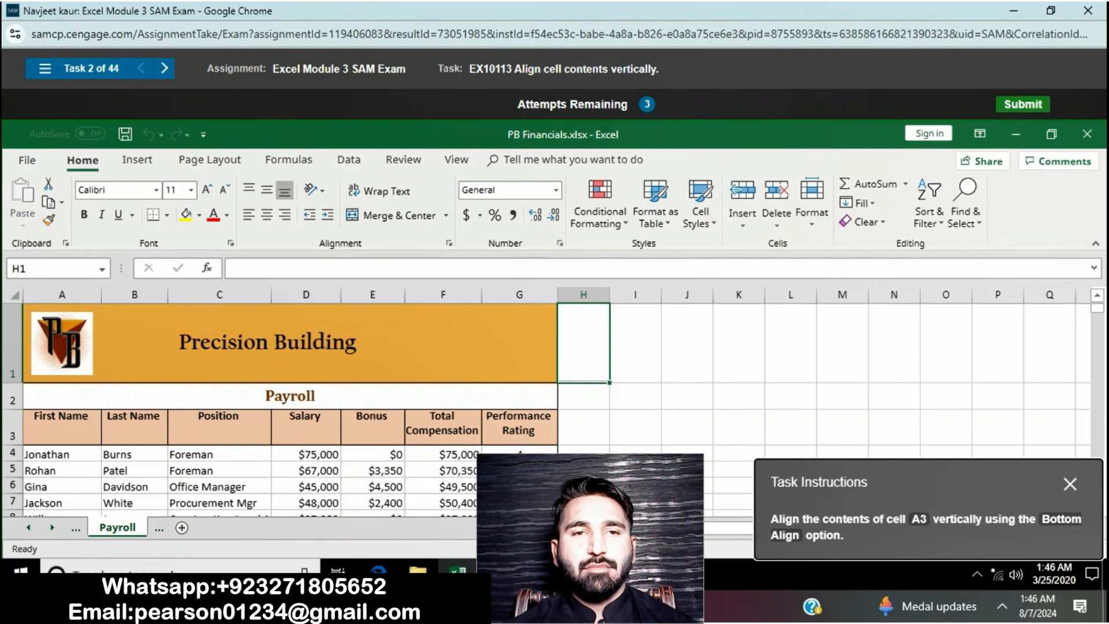
Step: Align the contents of cell A3 vertically with the Bottom Align option
left_click(62, 428)
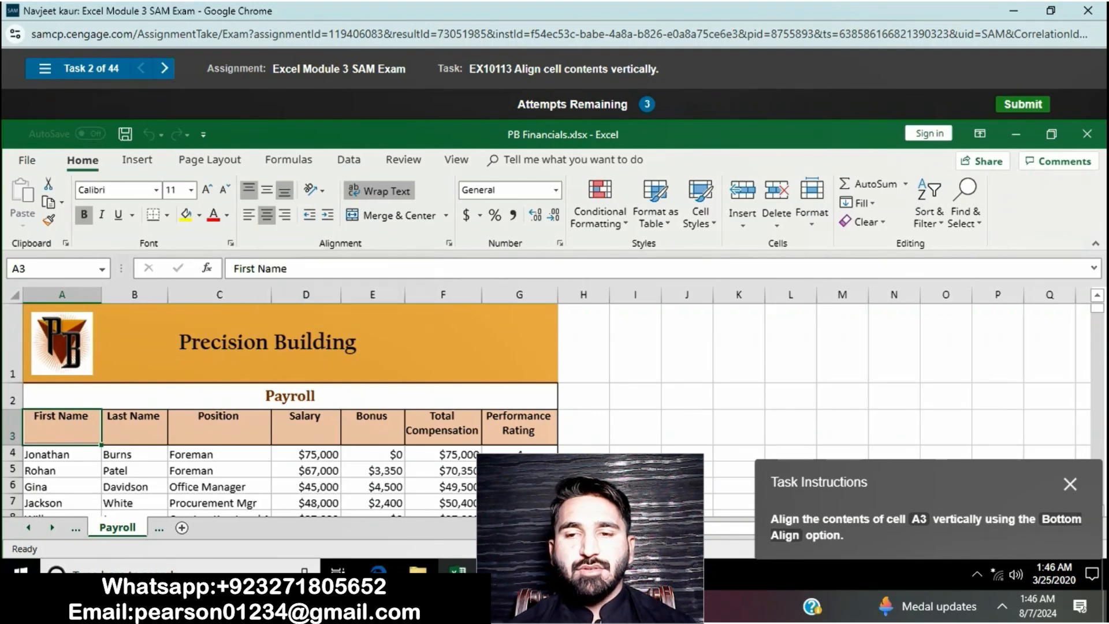
left_click(284, 191)
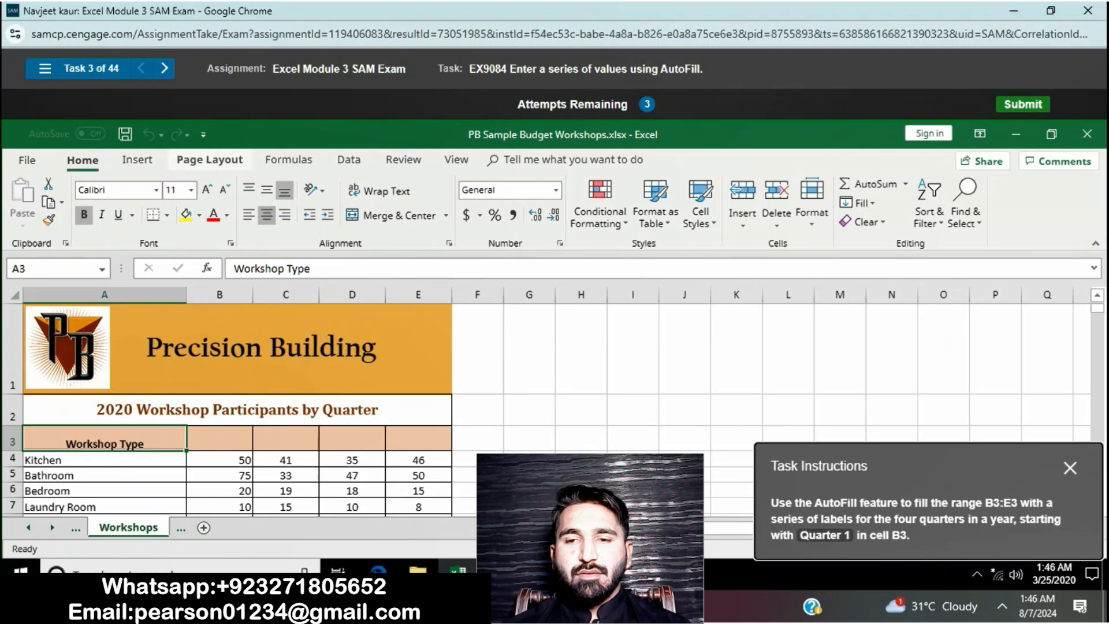
Step: Skip the series task, and use AutoFill to fill D5:D18 with only the formatting from cell D4
left_click(164, 68)
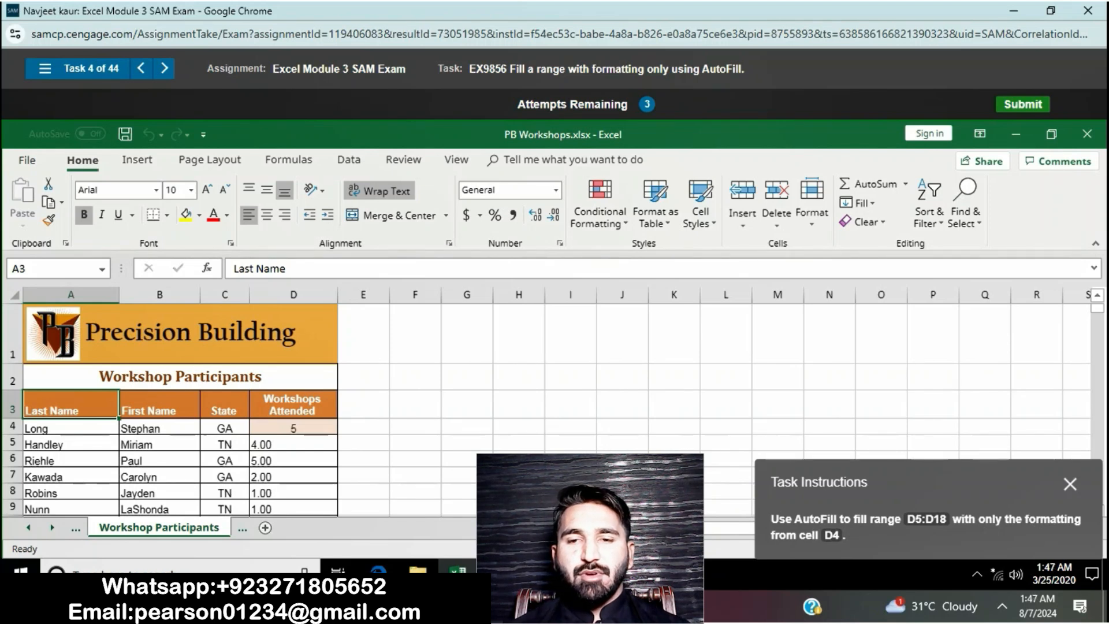
left_click(294, 428)
mouse_move(337, 434)
left_mouse_down()
mouse_move(339, 514)
mouse_move(339, 289)
mouse_move(341, 500)
mouse_move(340, 462)
left_mouse_up()
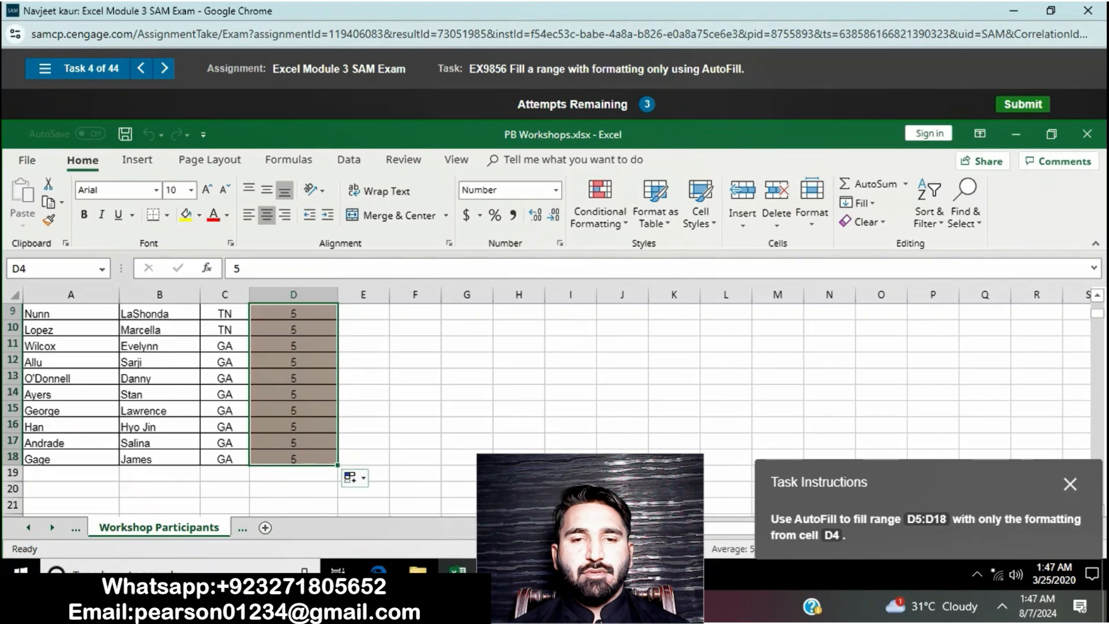
left_click(354, 478)
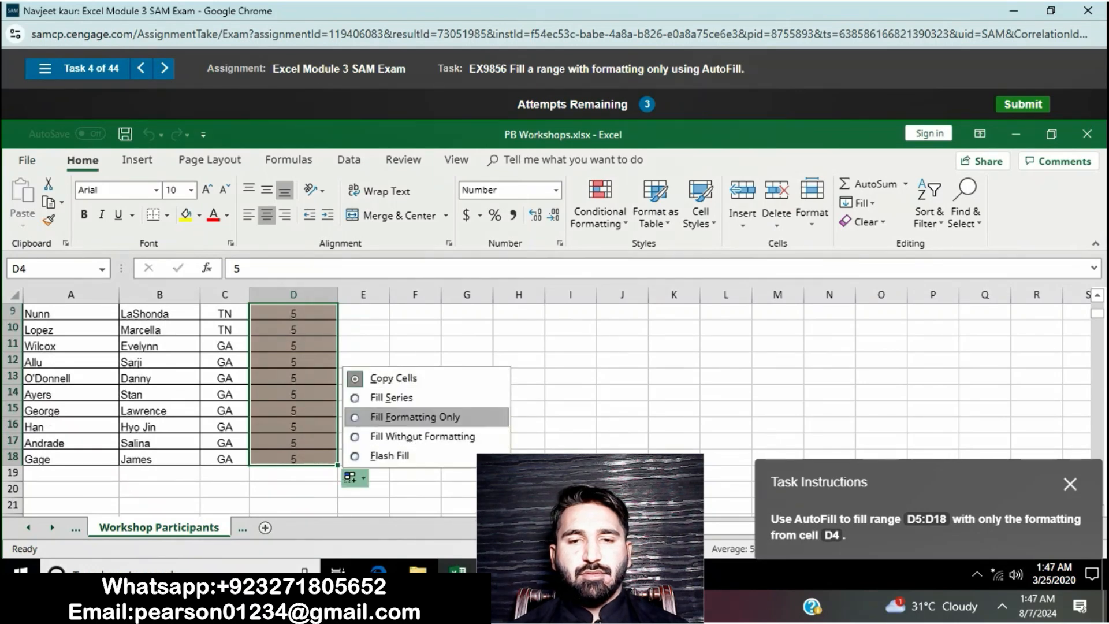
left_click(415, 417)
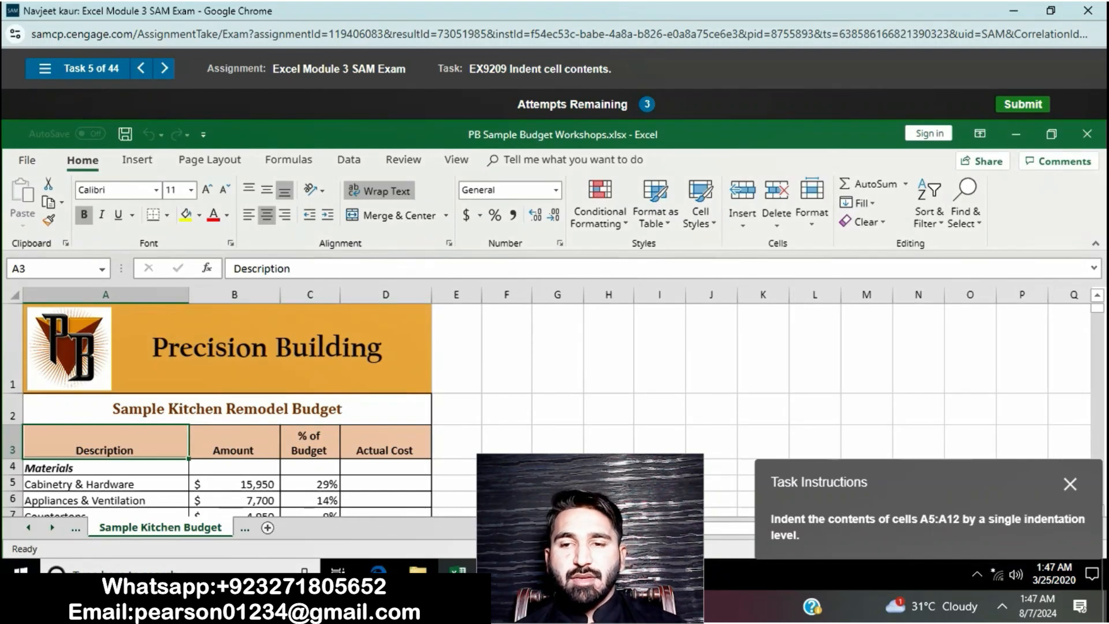
Step: Indent the contents of cells A5:A12 by a single level
left_click_drag(105, 484, 106, 394)
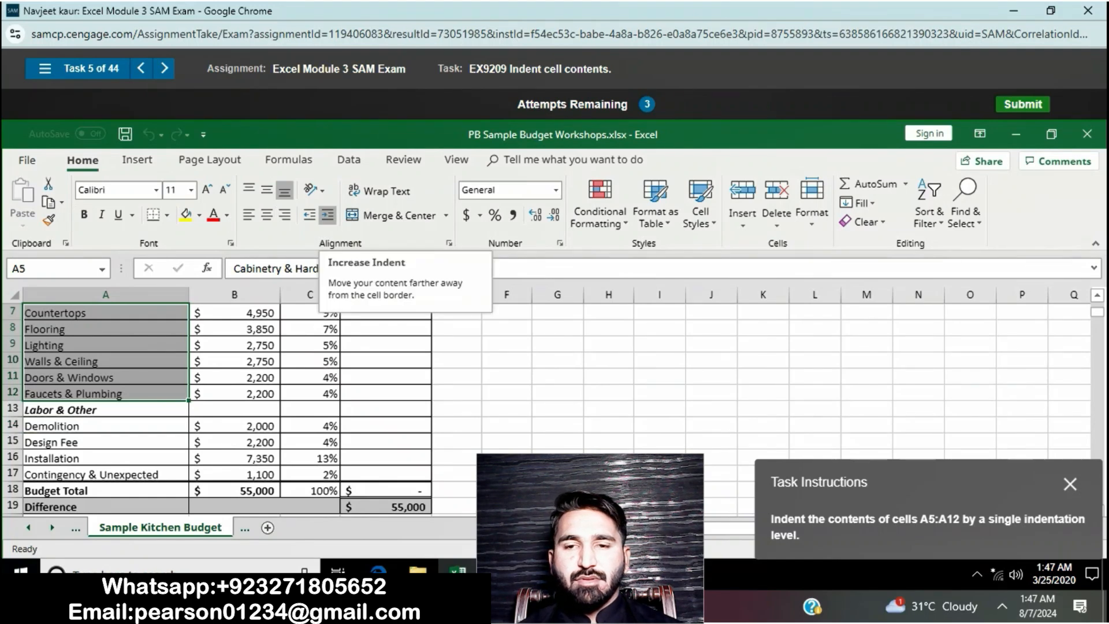
left_click(327, 215)
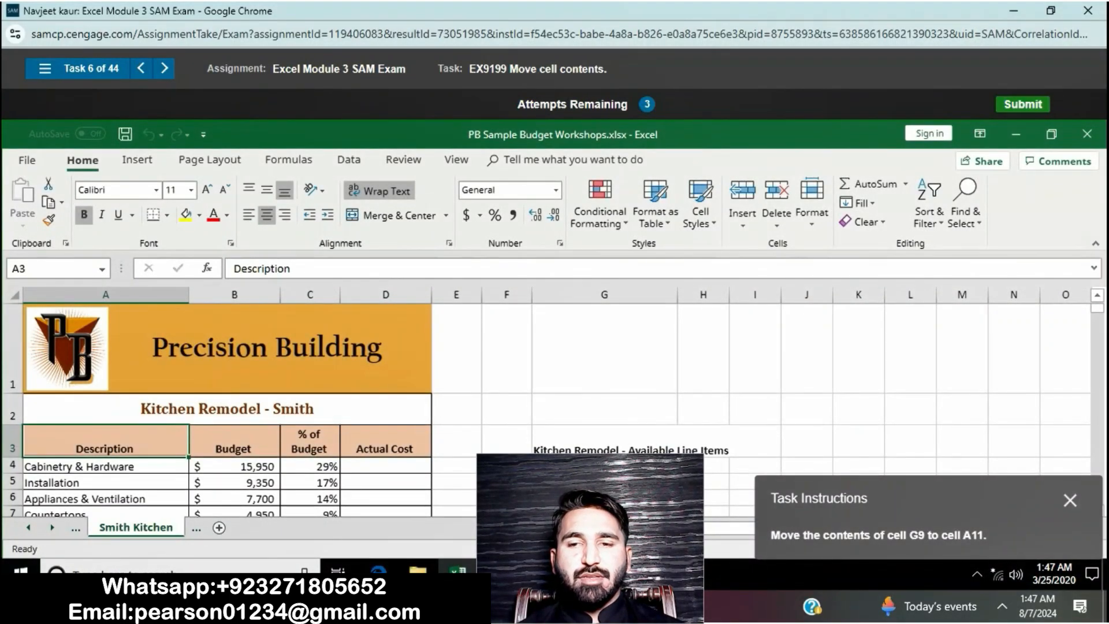
Step: Move the contents of cell G9 to cell A11, shifting the task instructions aside to see the range
left_click(604, 499)
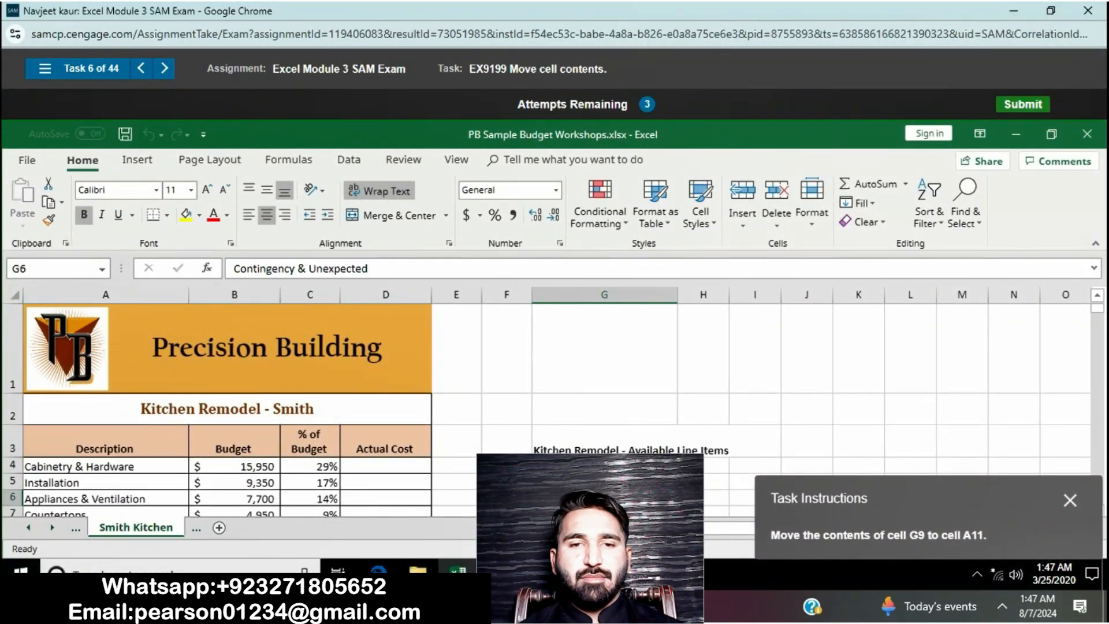
left_click_drag(925, 499, 887, 374)
scroll(370, 404, "down", 3)
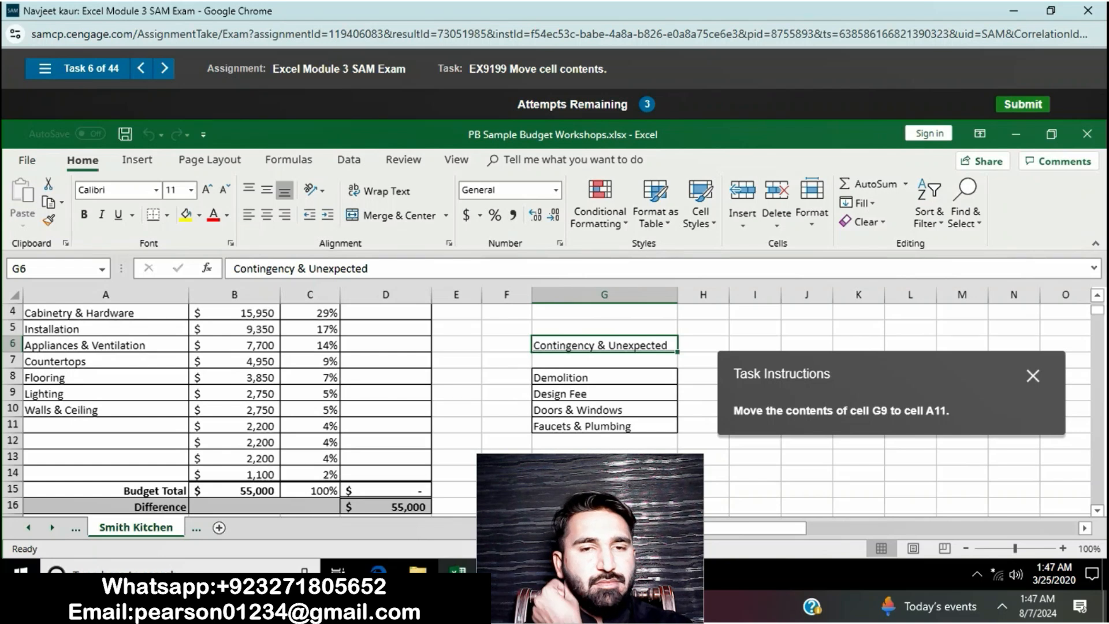
left_click(603, 394)
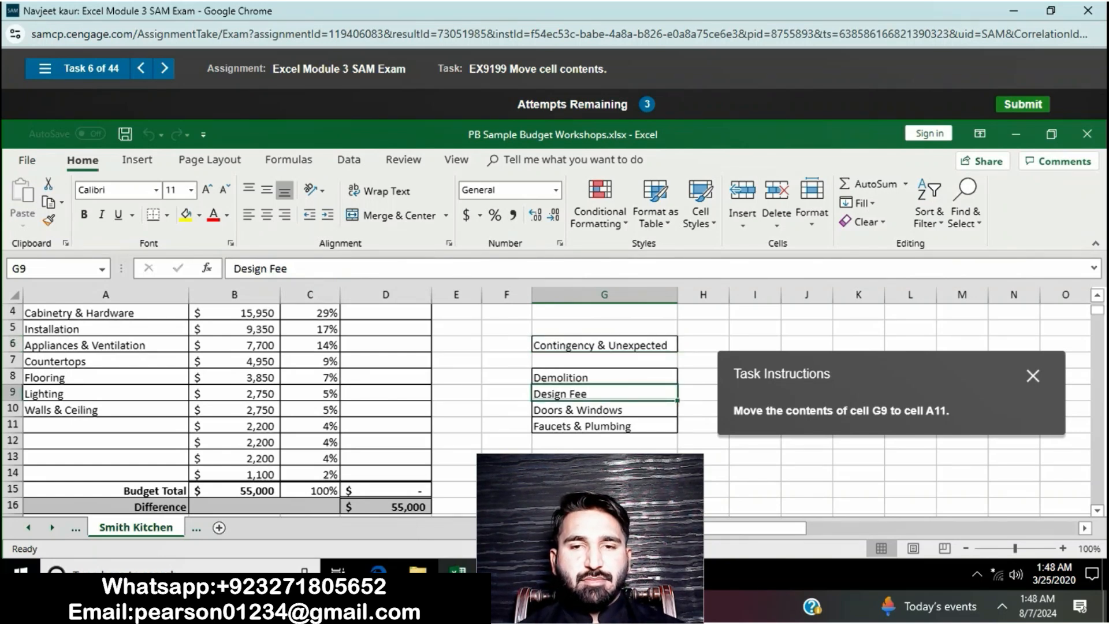
key("ctrl+x")
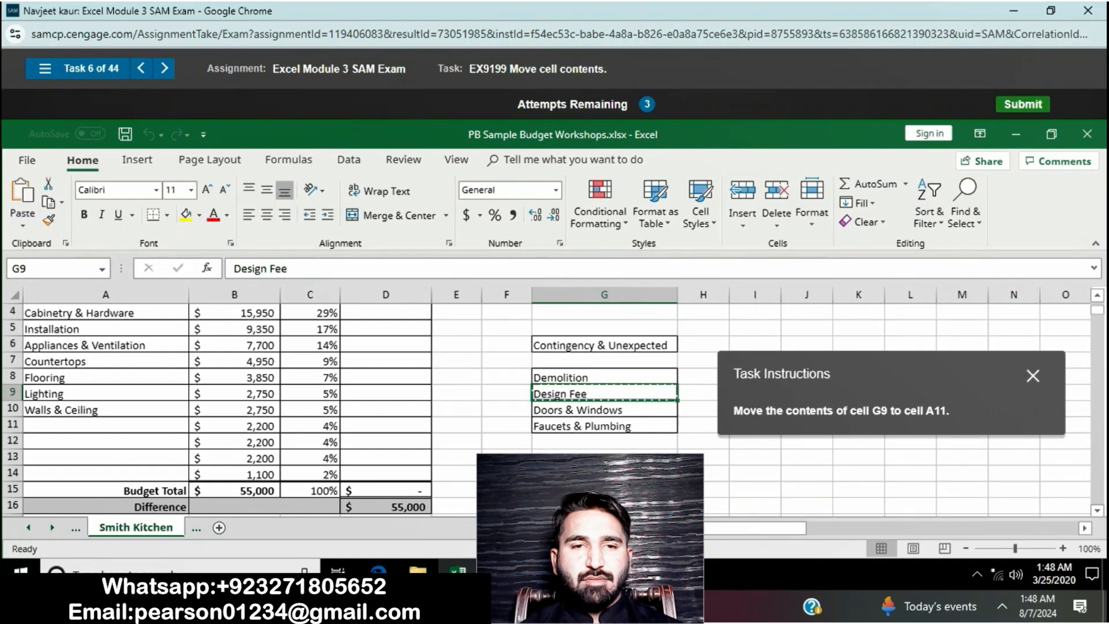
left_click(105, 426)
key("ctrl+v")
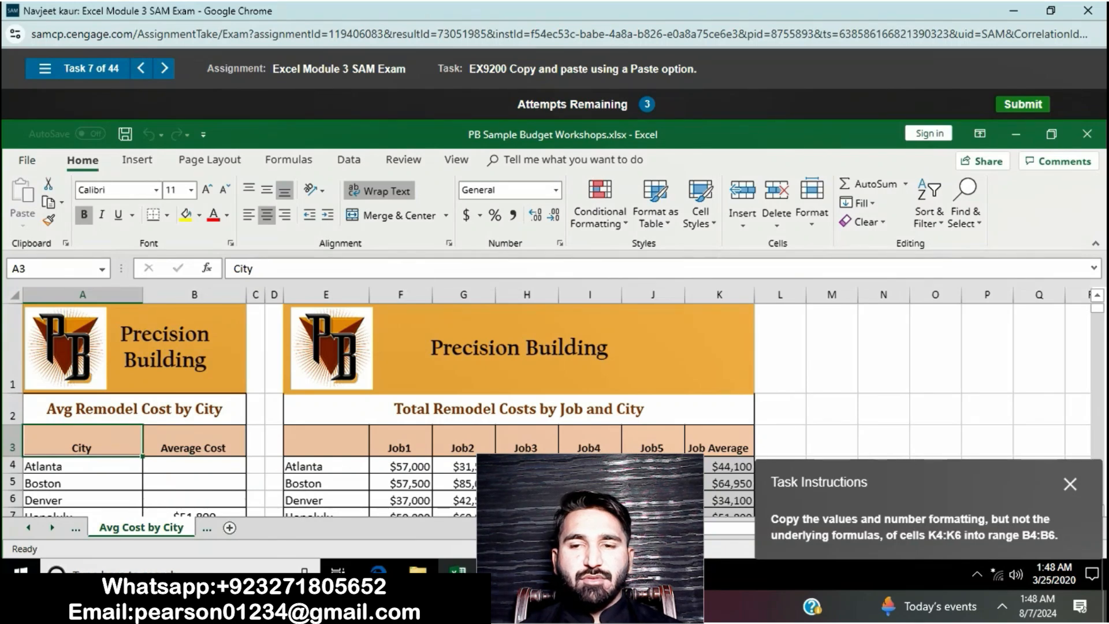
Step: Try to copy the Job Average values selected in K4:K10, retrying the task once
mouse_move(729, 466)
left_mouse_down()
mouse_move(729, 514)
mouse_move(729, 448)
left_mouse_up()
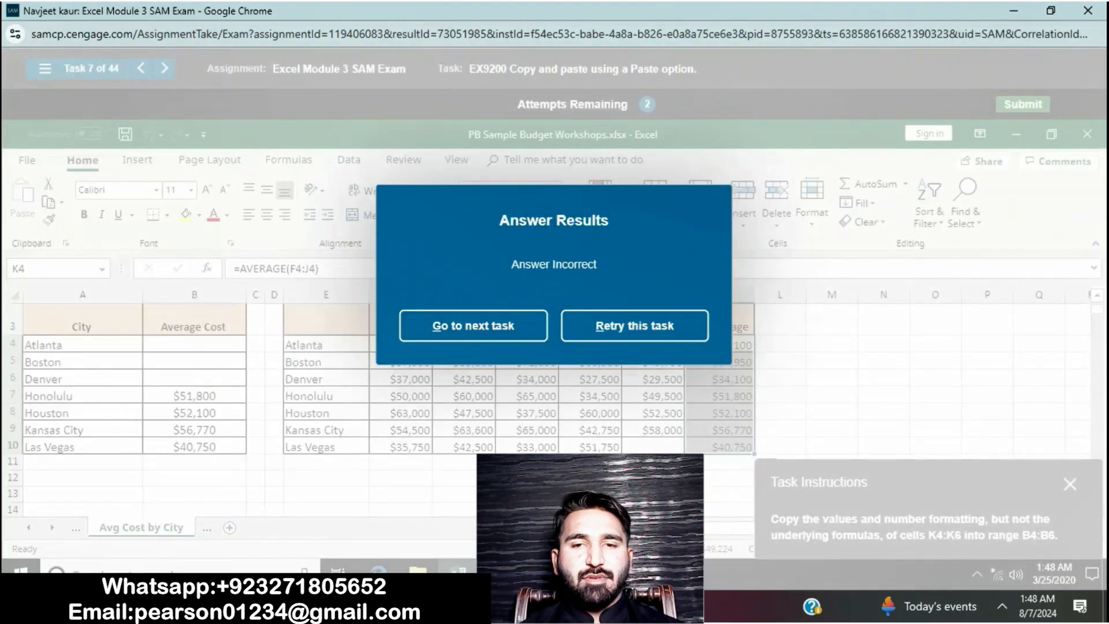
left_click(635, 326)
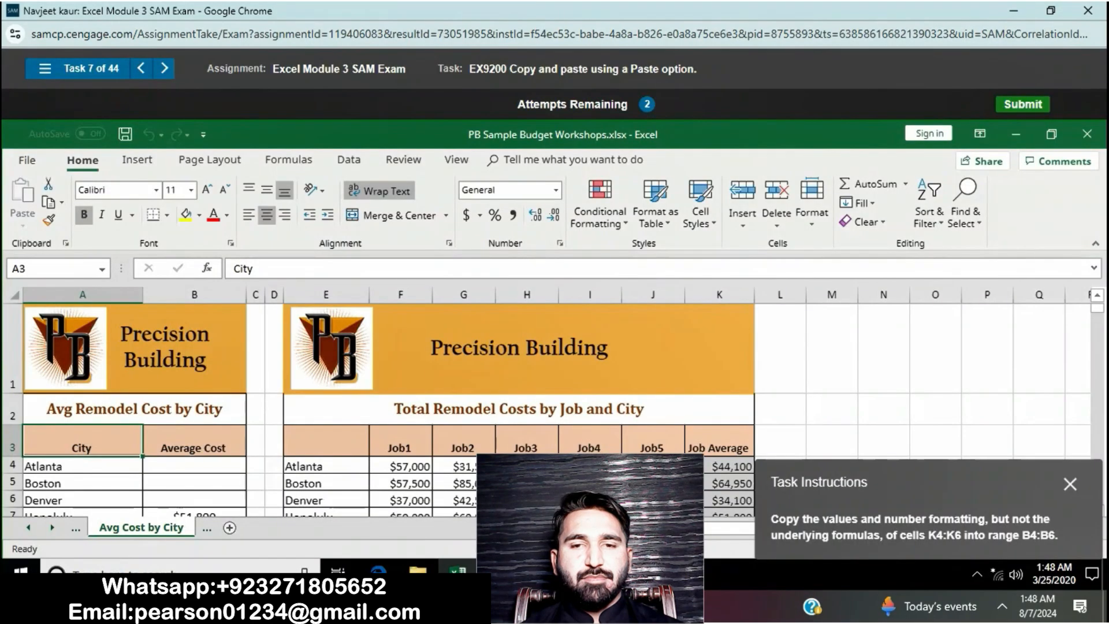
left_click_drag(719, 466, 719, 415)
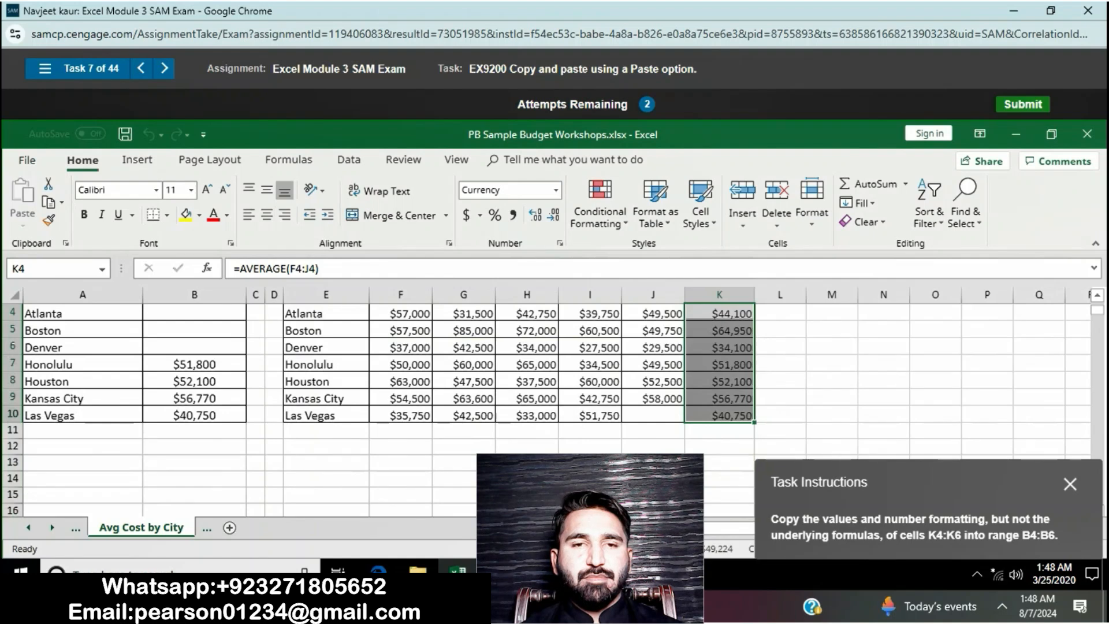
left_click(61, 202)
left_click(78, 224)
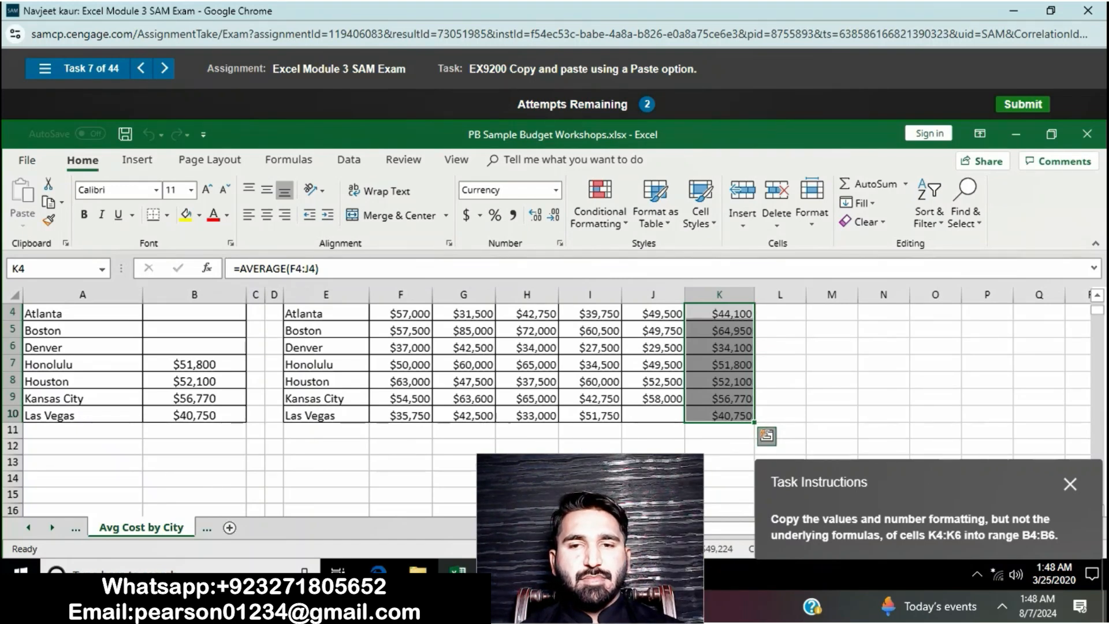
left_click(767, 436)
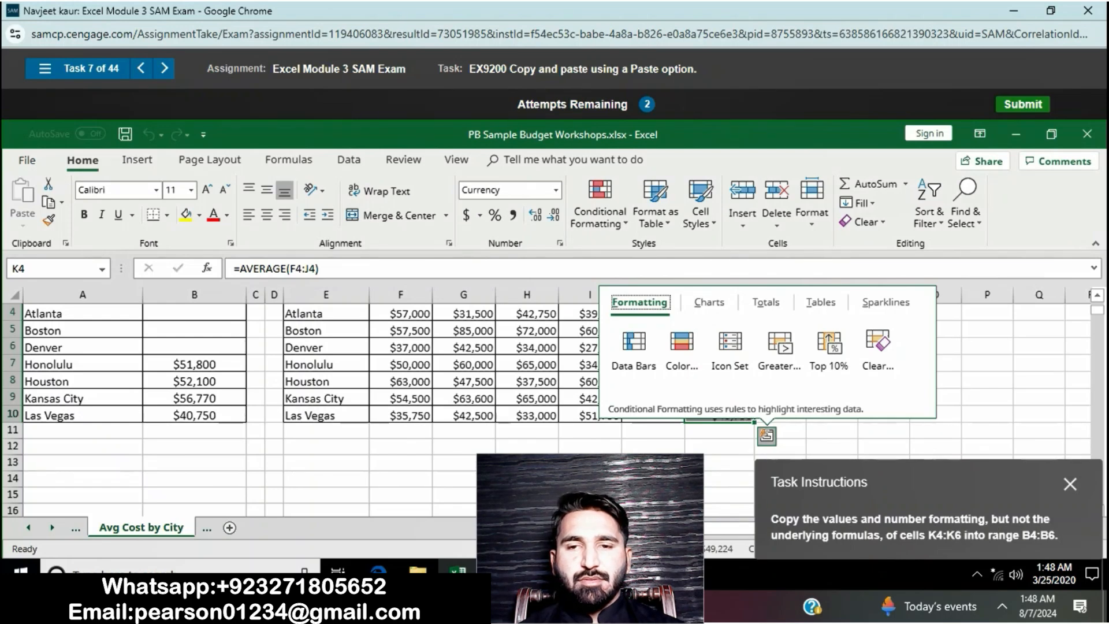
left_click(780, 446)
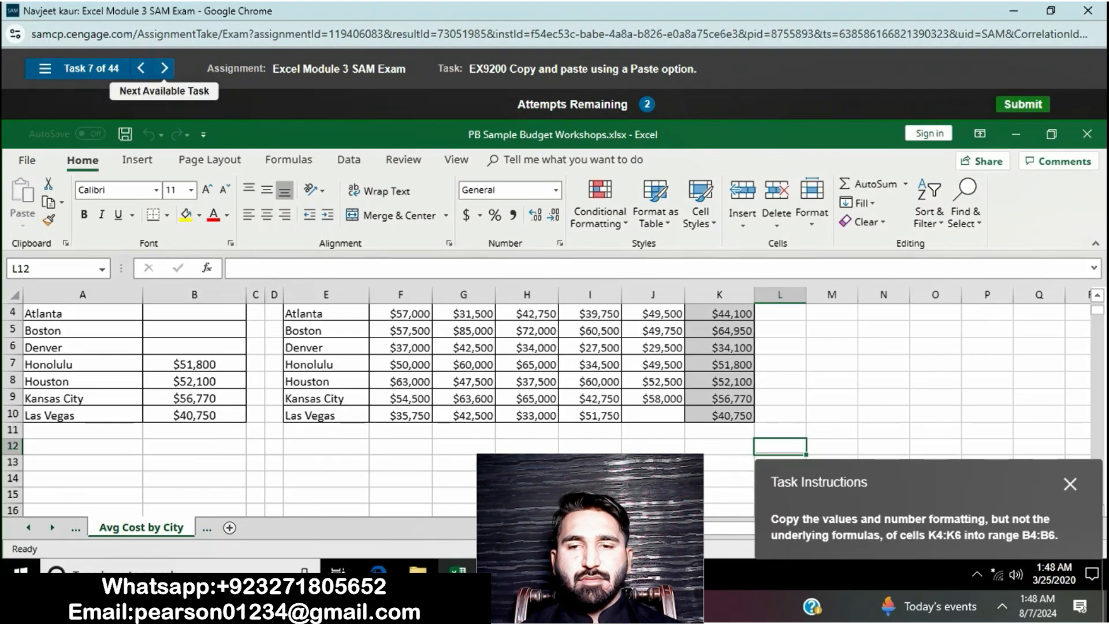
Step: Skip the paste option task and go to the page break task
left_click(164, 69)
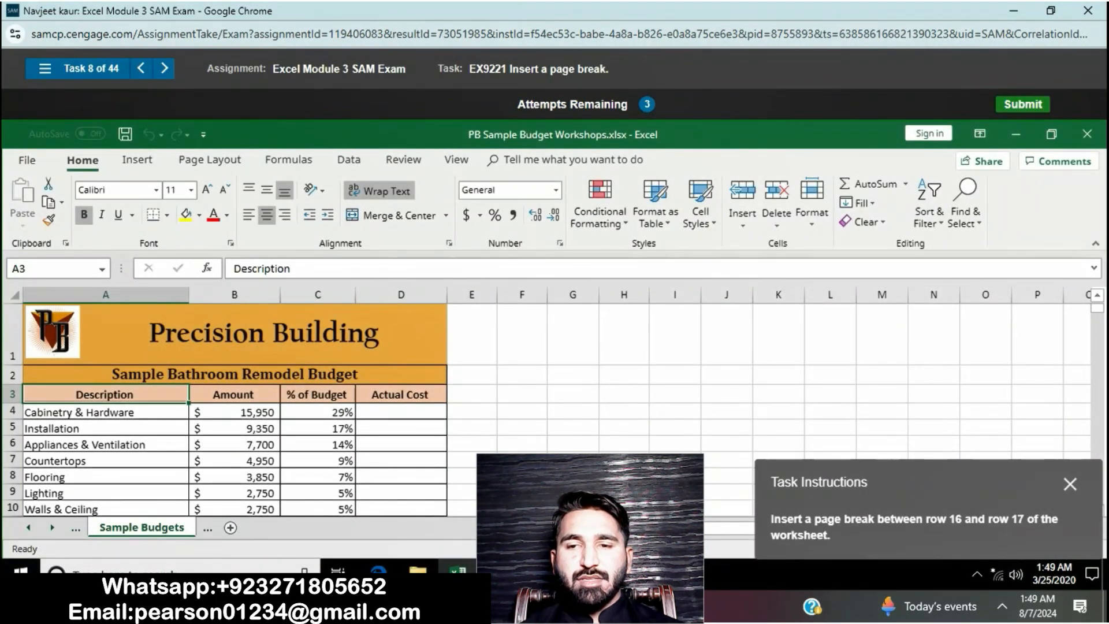
Step: Try to insert a page break with row 16 selected, and retry the task
scroll(231, 410, "down", 6)
scroll(231, 411, "up", 5)
scroll(231, 410, "down", 1)
scroll(231, 410, "down", 1)
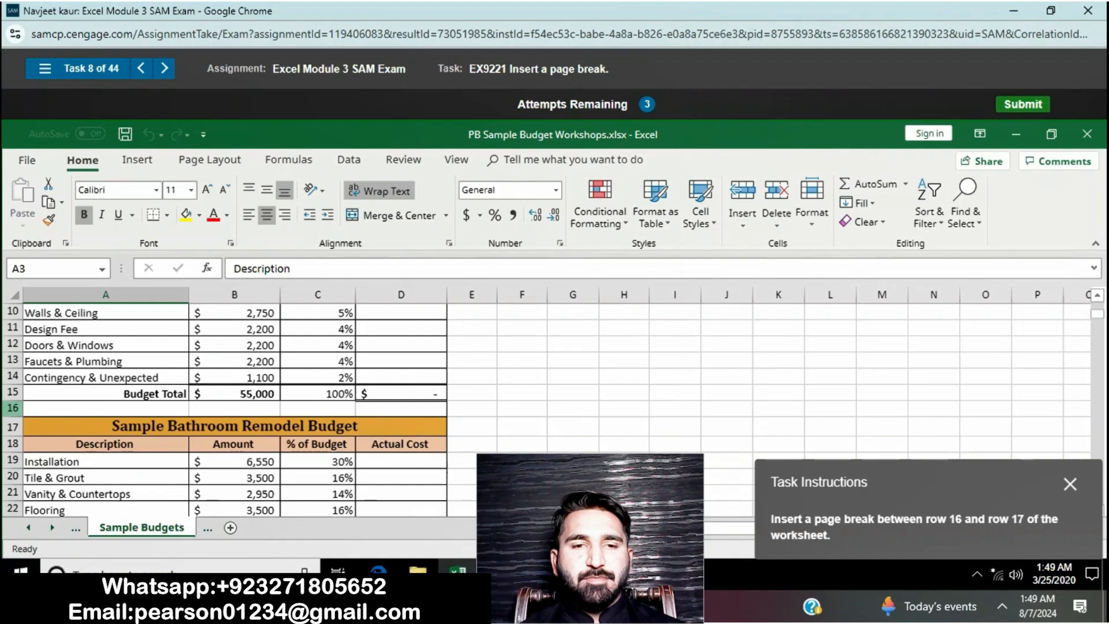
left_click(13, 409)
left_click(210, 160)
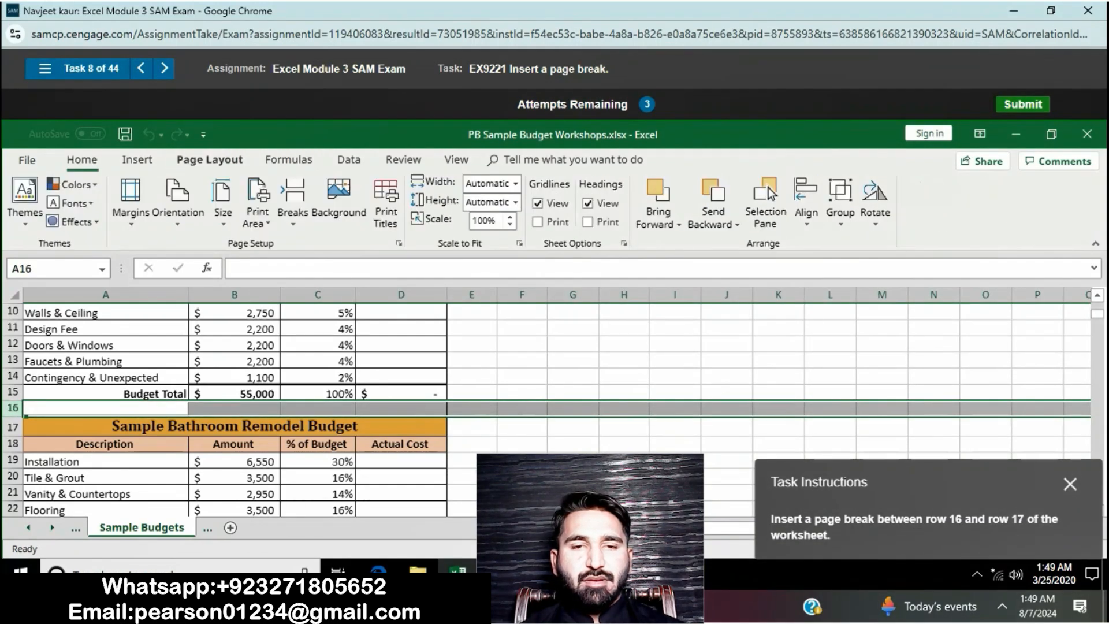
left_click(293, 202)
left_click(341, 245)
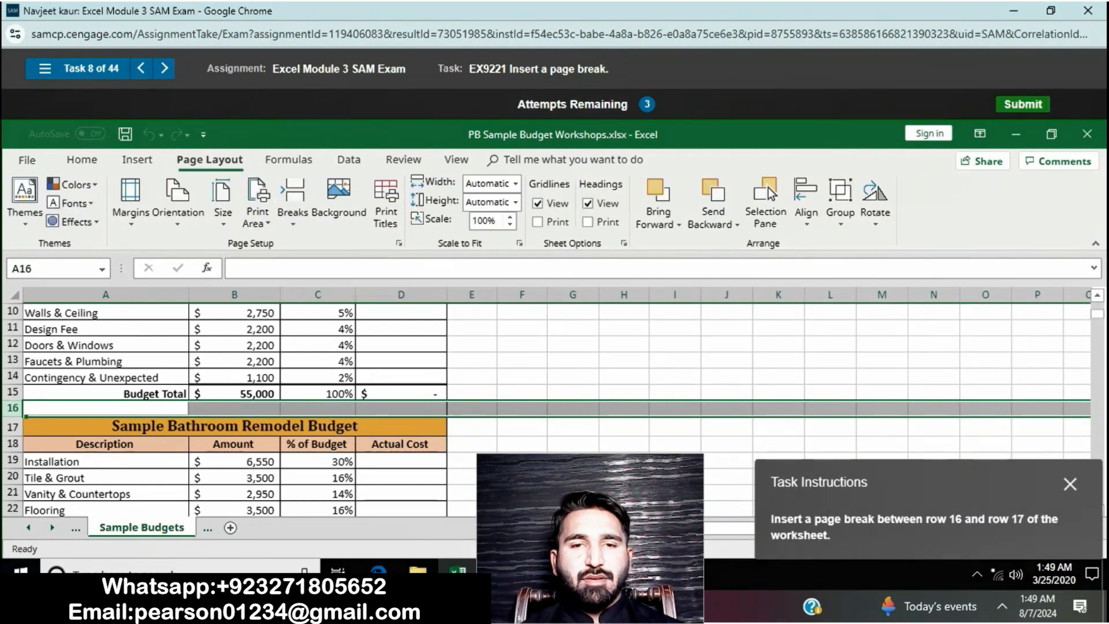
left_click(635, 325)
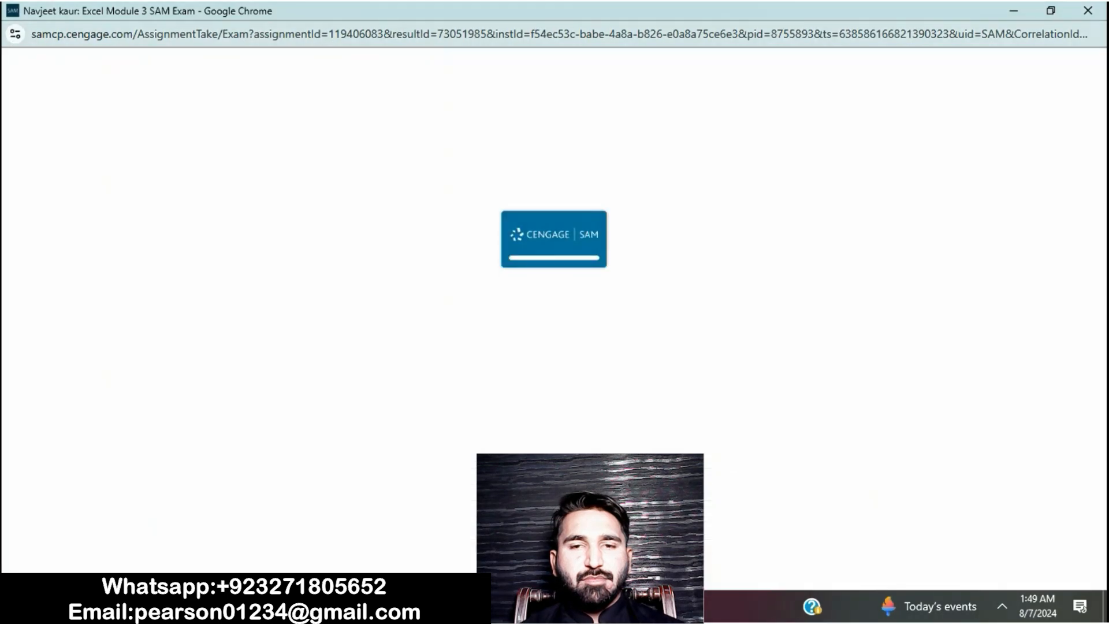
Step: Insert a page break between rows 16 and 17 of the Sample Budgets worksheet
scroll(231, 404, "down", 5)
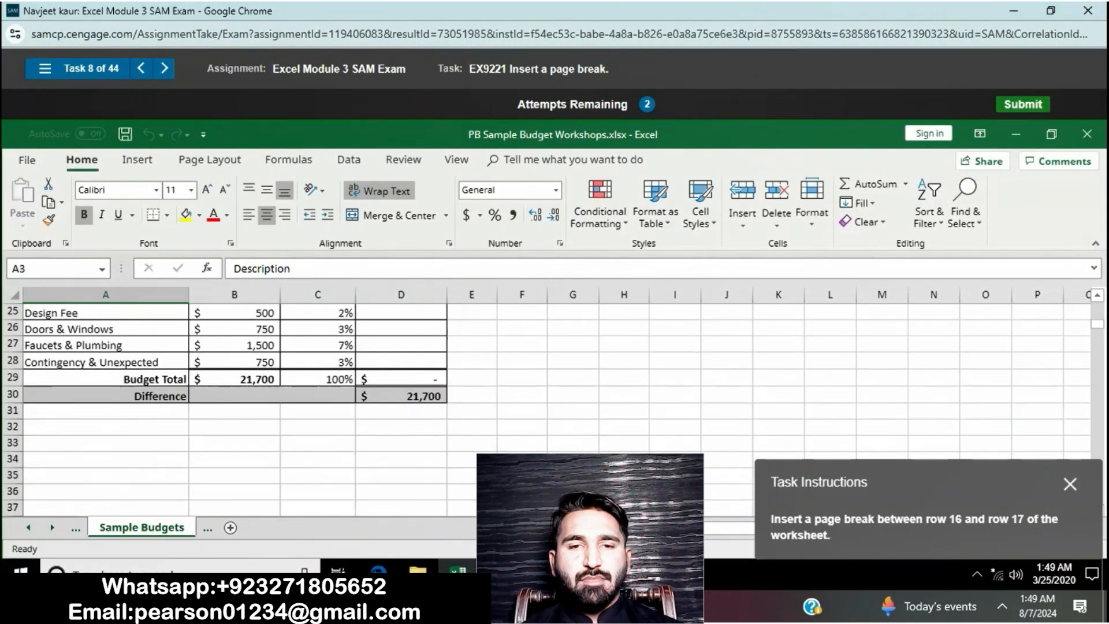
scroll(231, 404, "up", 1)
scroll(231, 404, "down", 2)
scroll(231, 404, "up", 3)
scroll(232, 404, "down", 1)
scroll(231, 404, "up", 1)
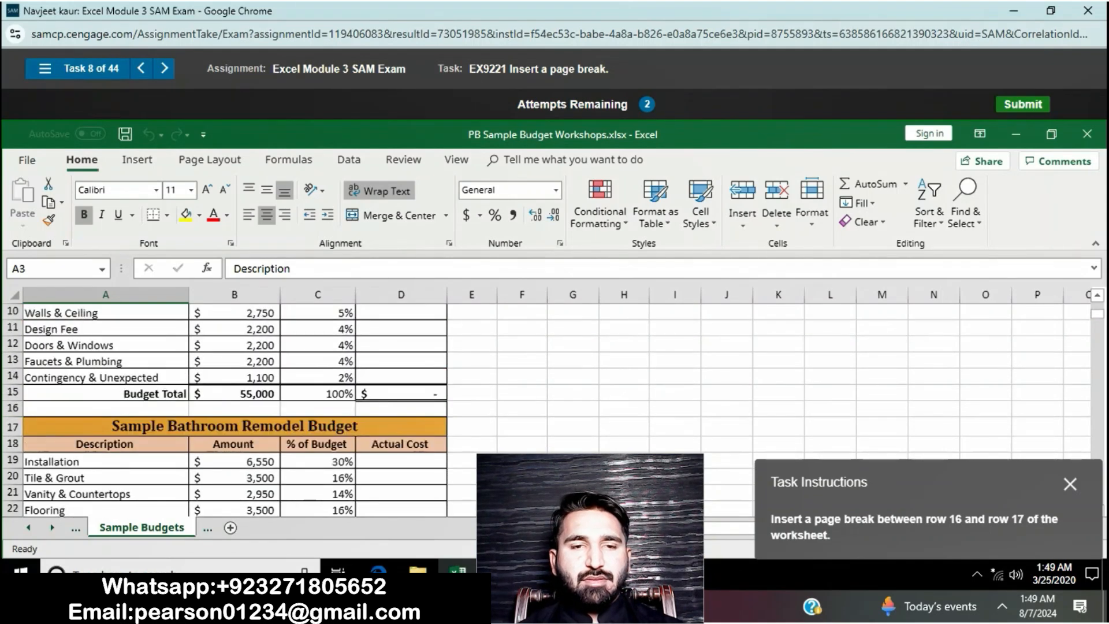
left_click(13, 427)
left_click(209, 159)
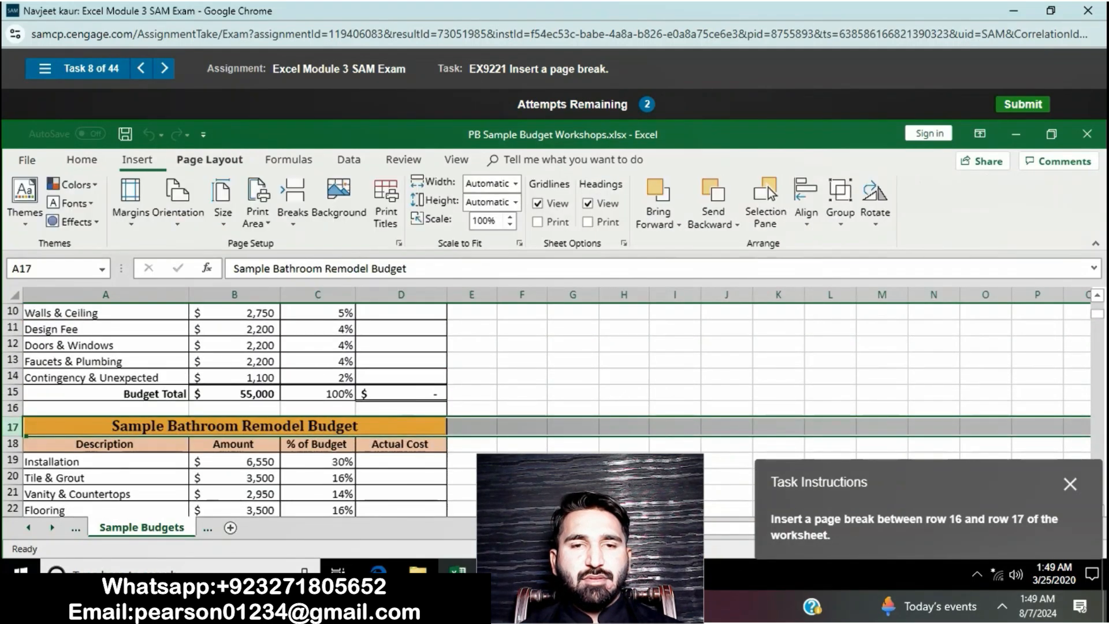
left_click(293, 202)
left_click(343, 245)
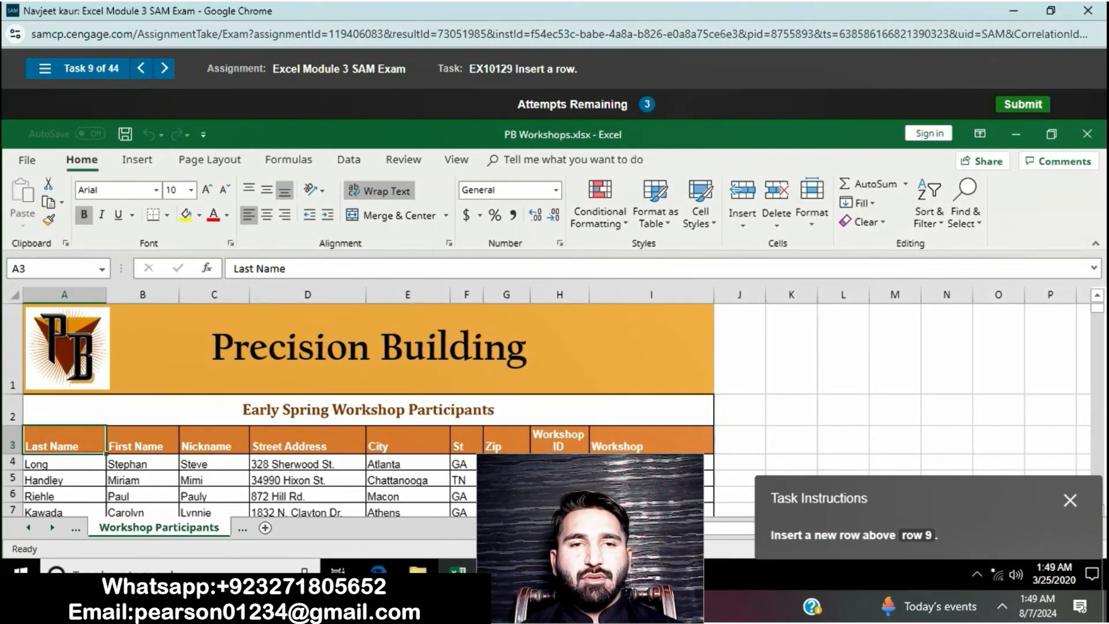
Step: Insert a new row above row 9 of the Workshop Participants worksheet
scroll(358, 405, "down", 3)
scroll(358, 405, "up", 2)
scroll(358, 404, "down", 1)
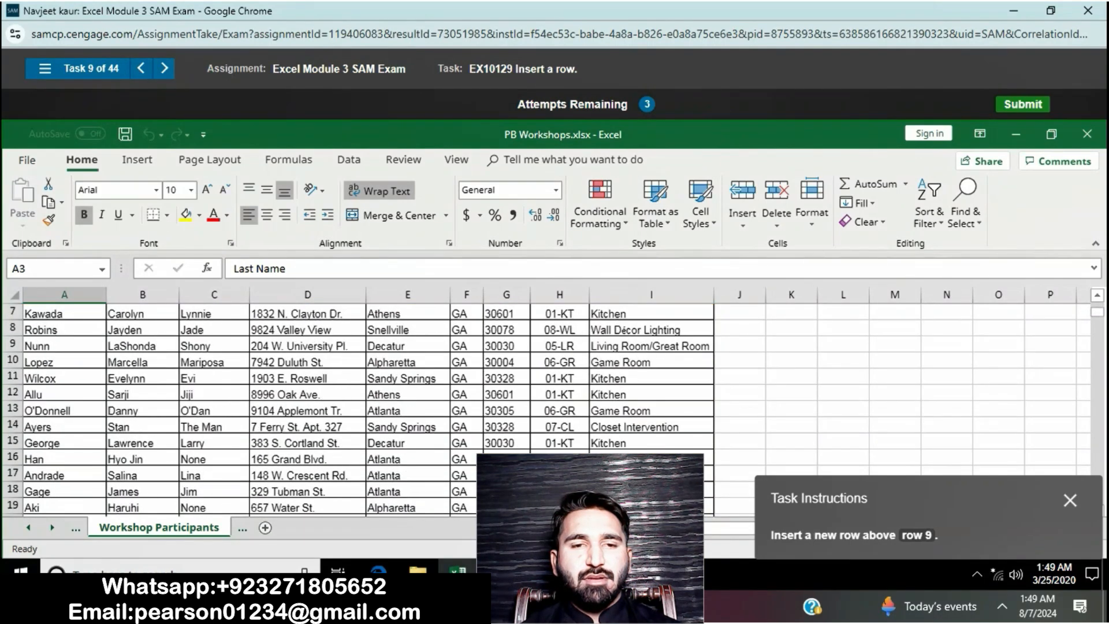
left_click(12, 345)
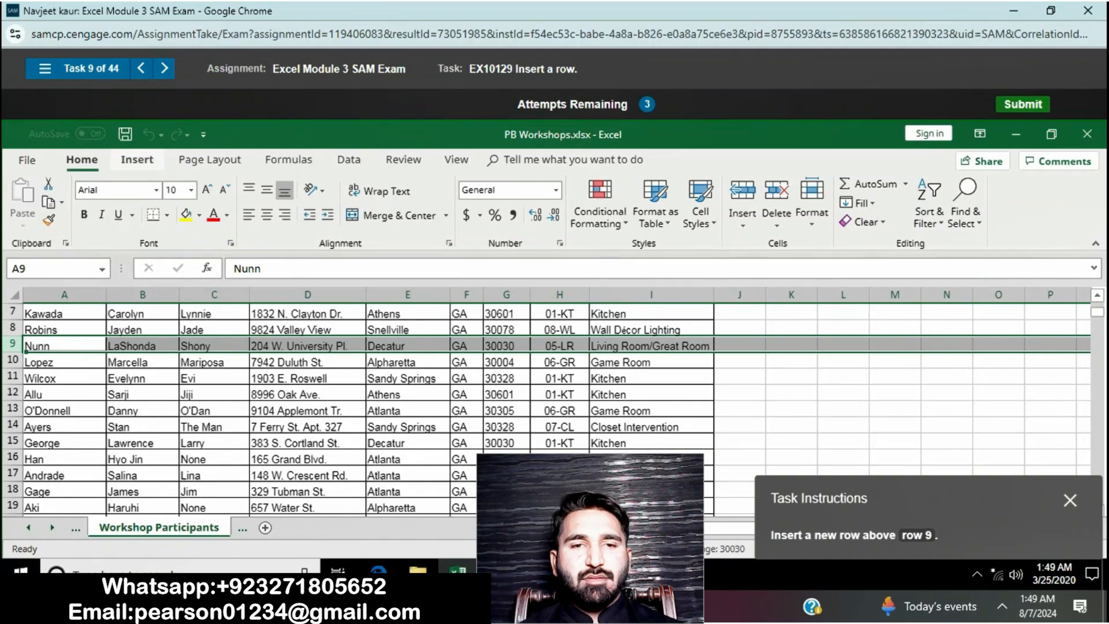
left_click(137, 160)
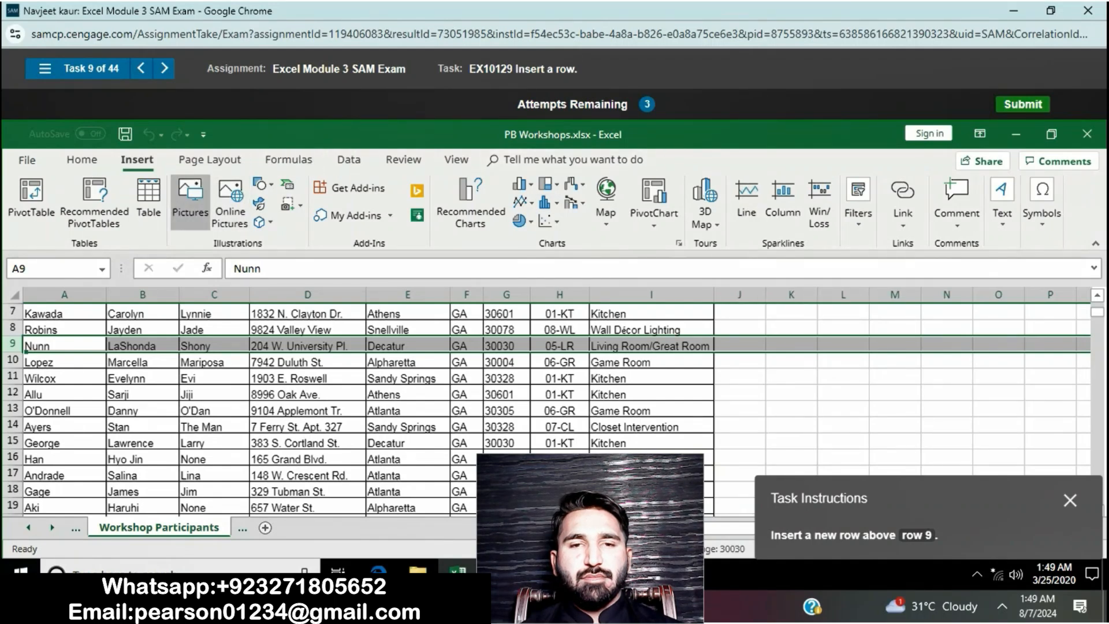
left_click(81, 160)
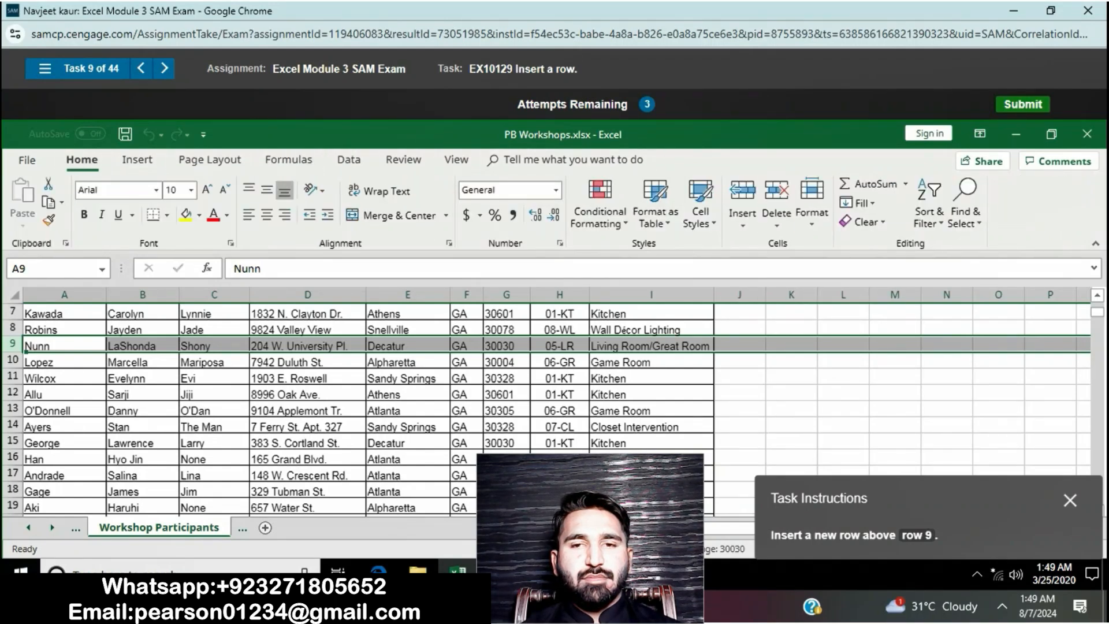
left_click(743, 216)
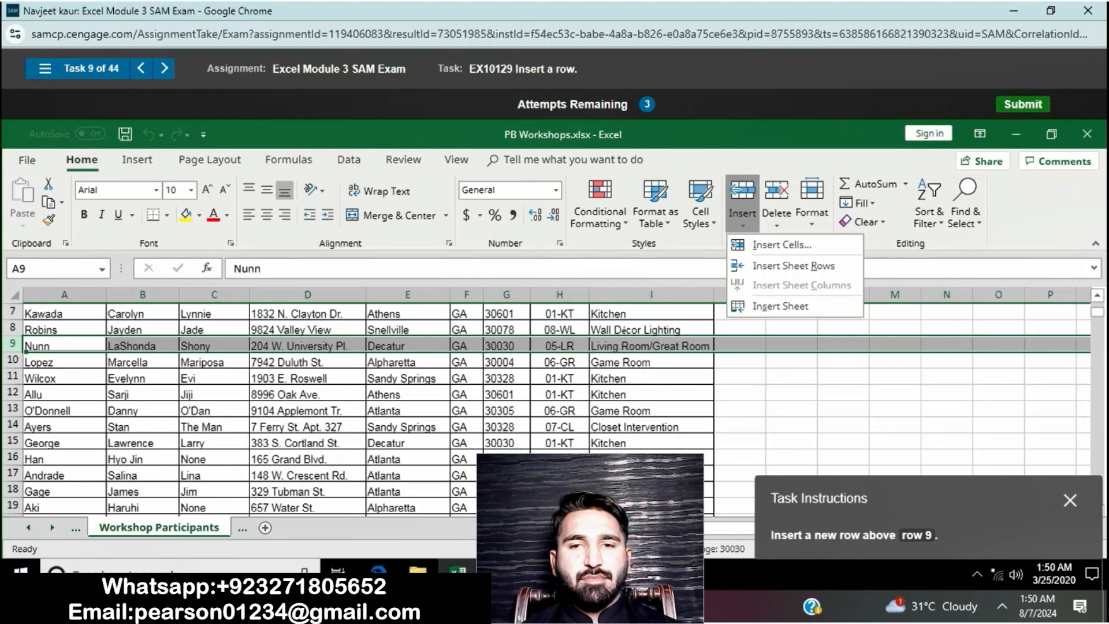
right_click(13, 344)
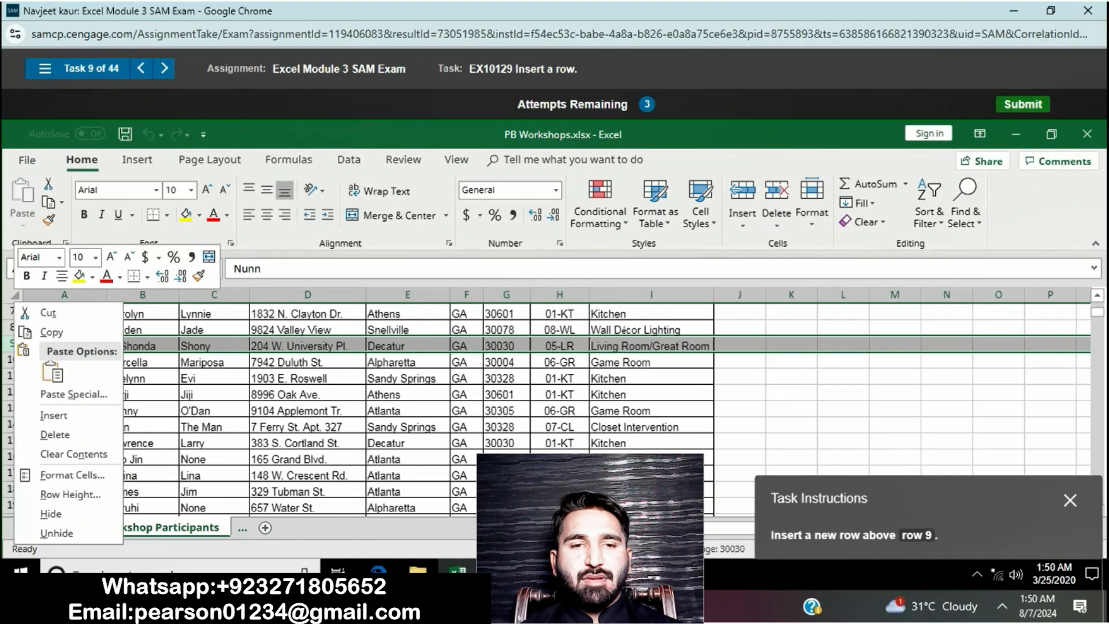
left_click(54, 415)
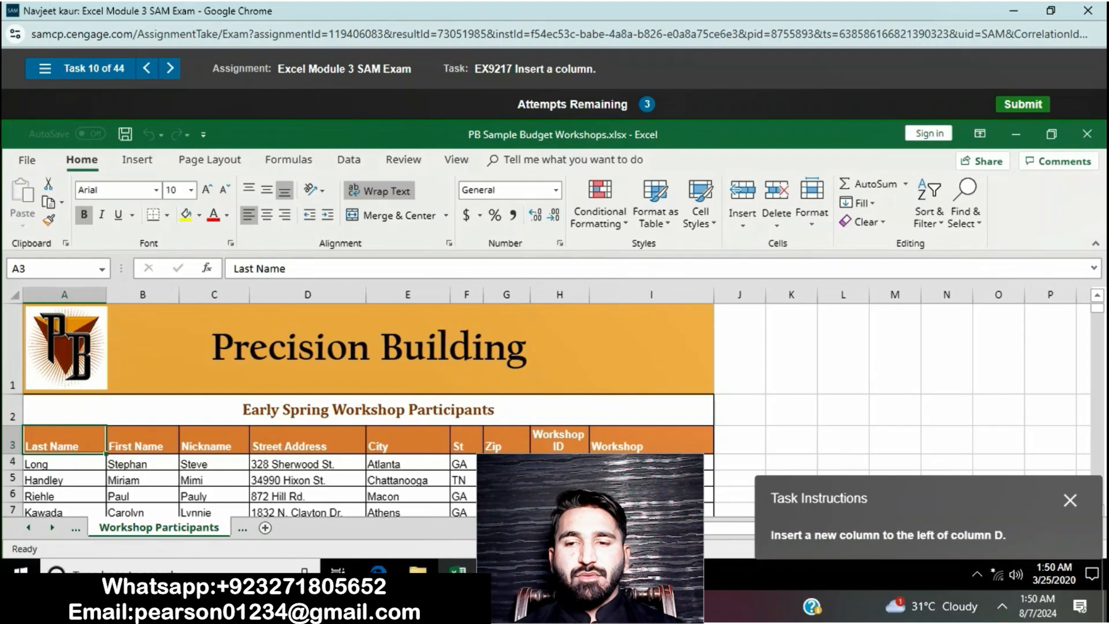
Step: Insert a new column before the Street Address column D in the Workshop Participants worksheet
left_click(307, 295)
right_click(321, 297)
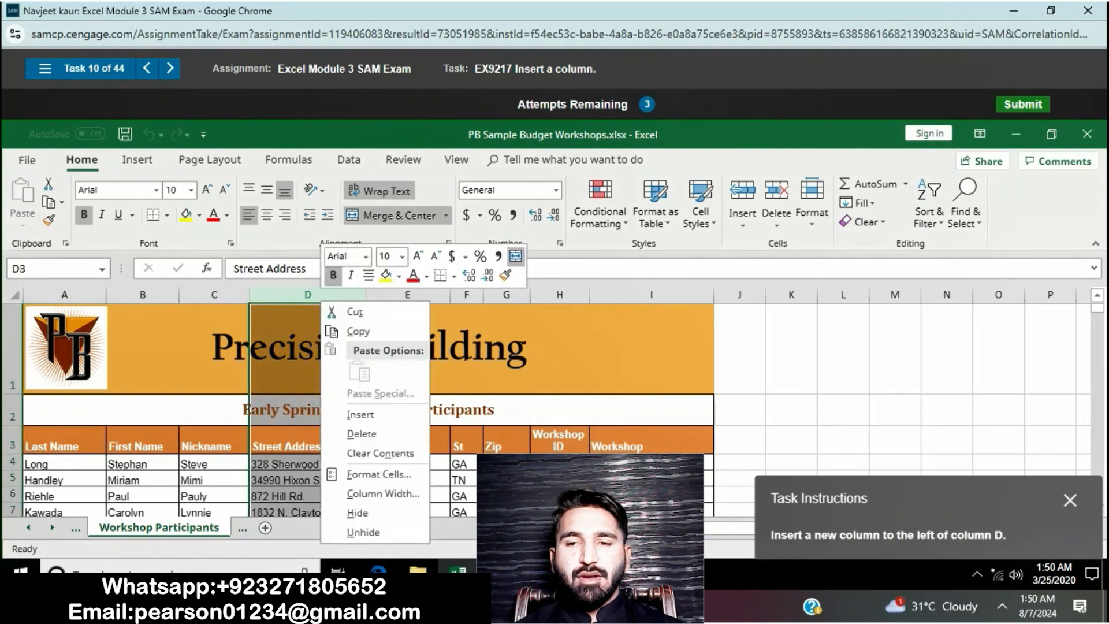
left_click(360, 414)
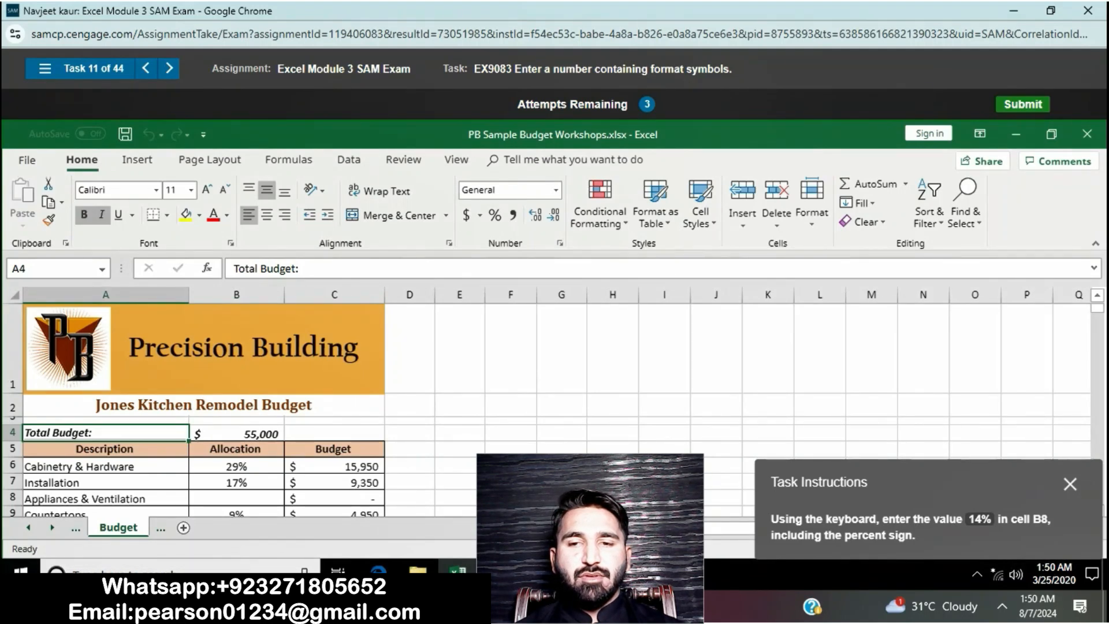
Step: Enter 14% as the Appliances & Ventilation allocation in cell B8 of the Budget worksheet
left_click(236, 498)
type("14")
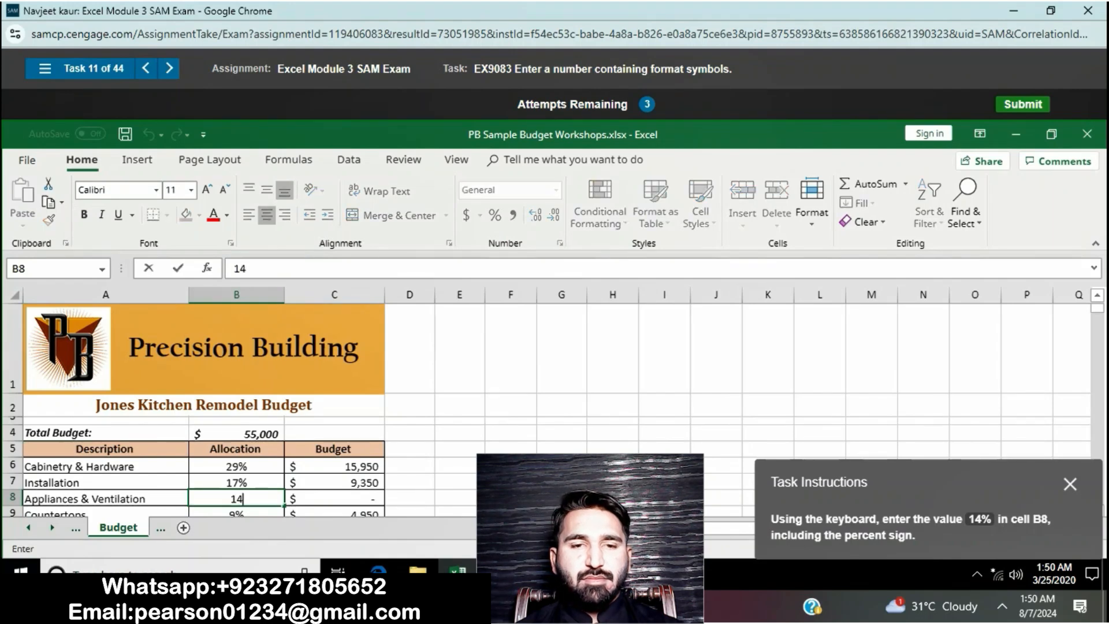
type("%")
key("Return")
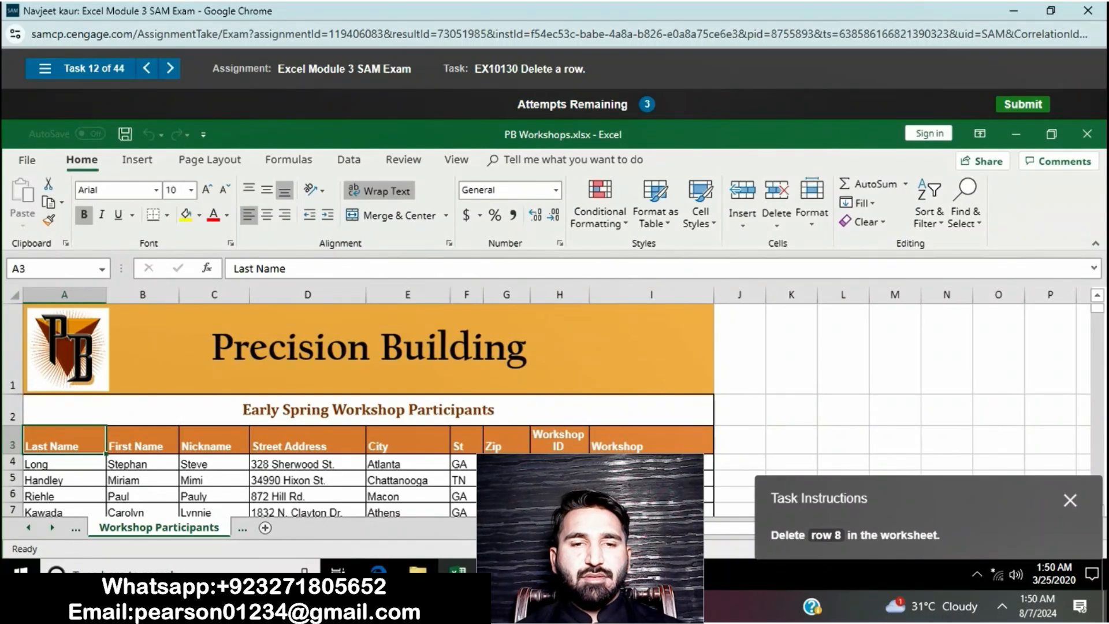
Step: Delete row 8 from the Workshop Participants worksheet
scroll(370, 410, "down", 1)
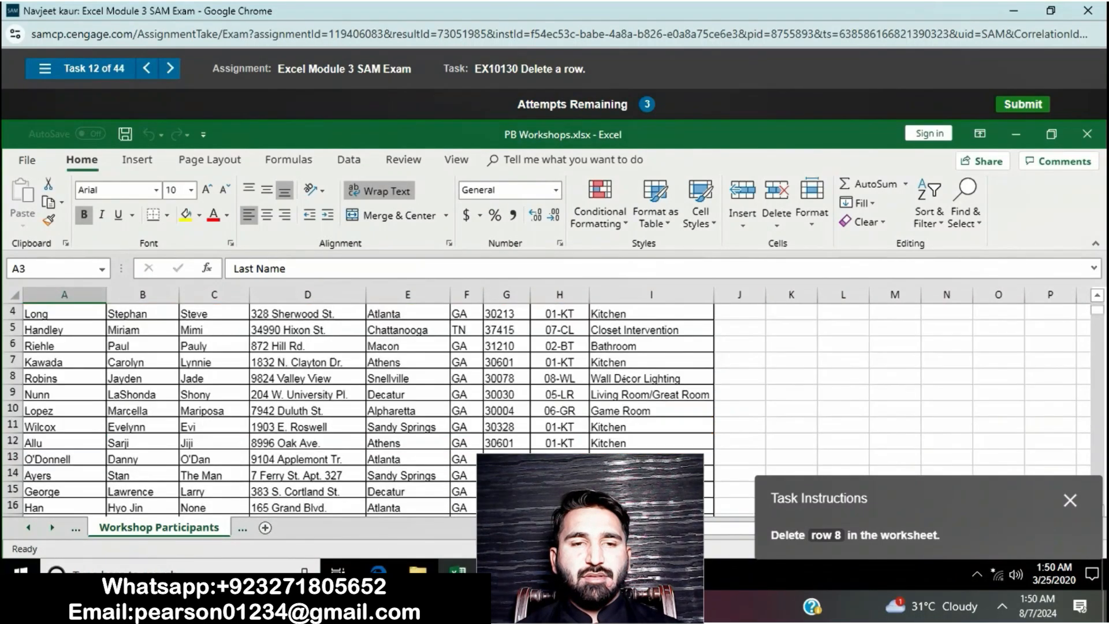
scroll(370, 410, "down", 1)
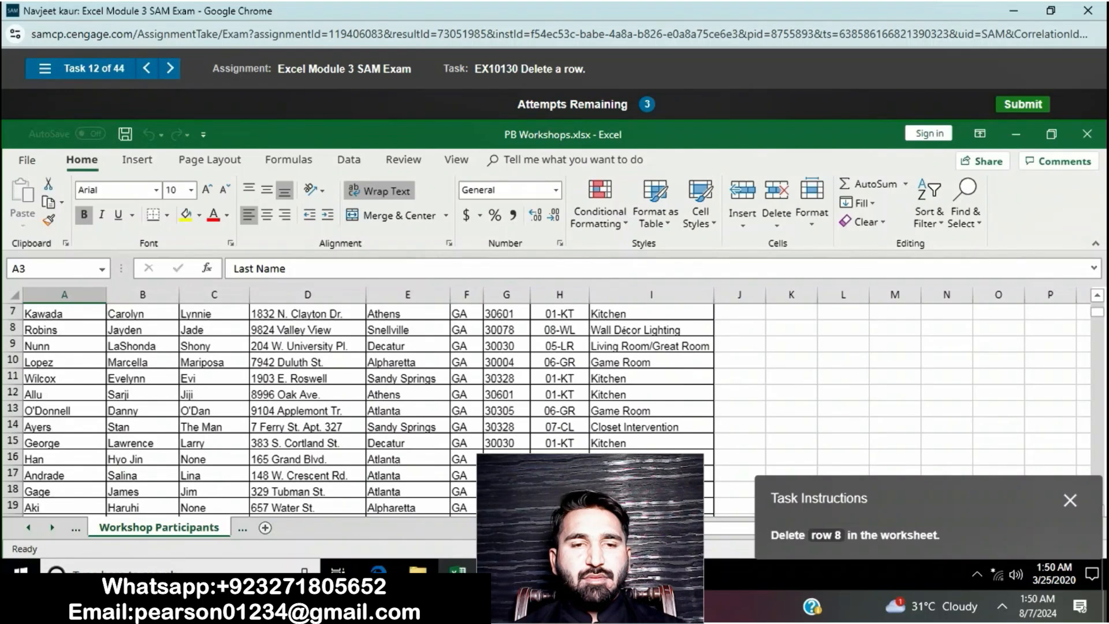
left_click(12, 329)
right_click(11, 329)
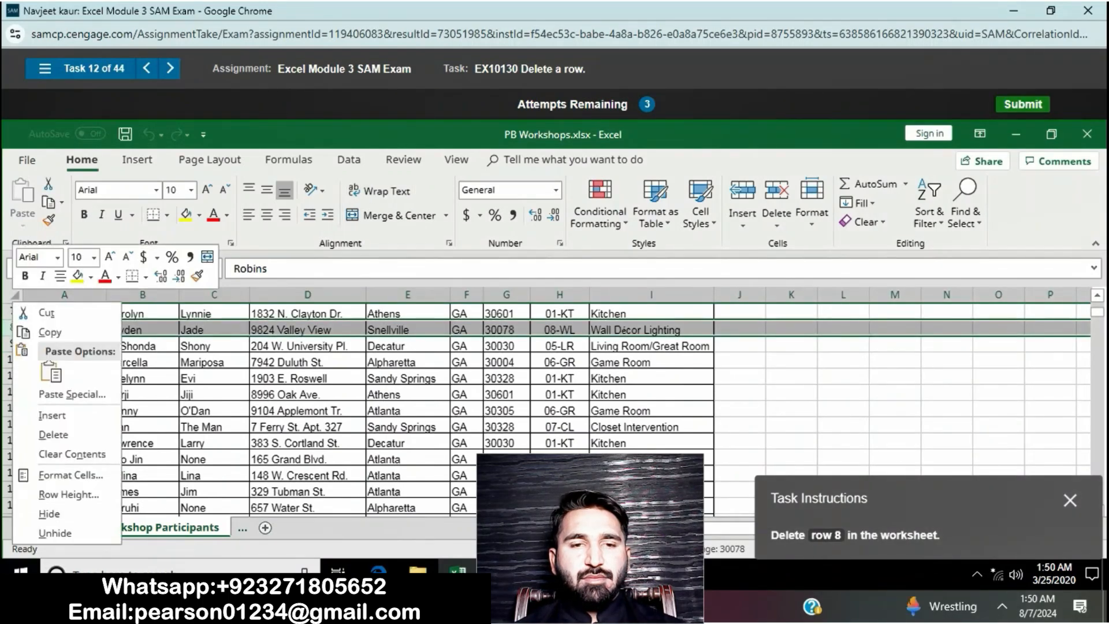
left_click(53, 435)
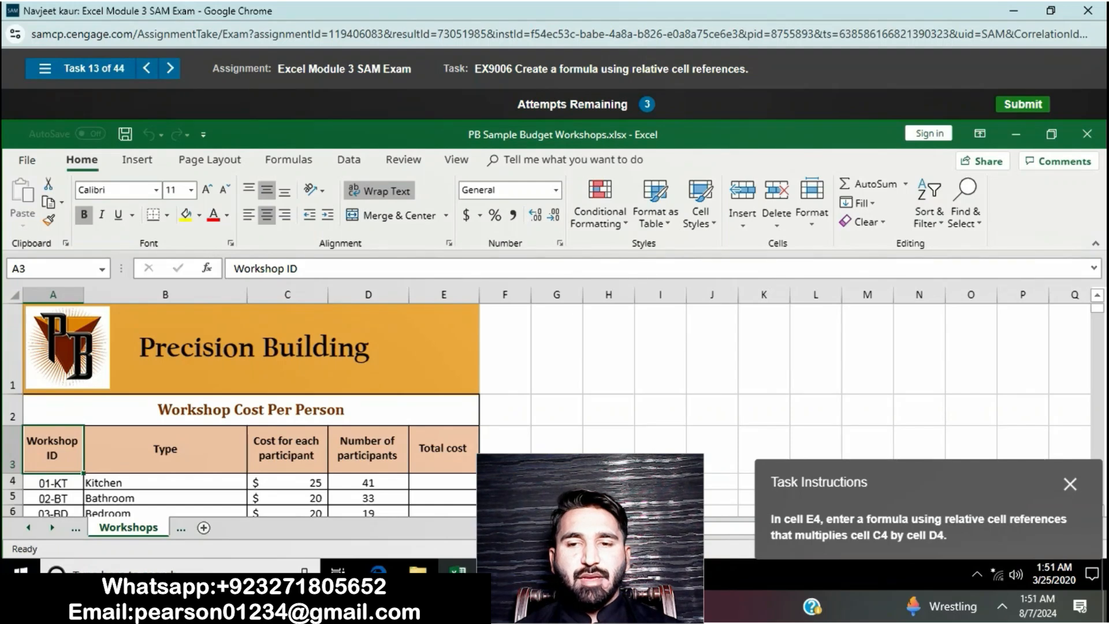
Step: Enter the formula =C4*D4 in cell E4 to calculate the Kitchen workshop's total cost
left_click(444, 482)
type("=")
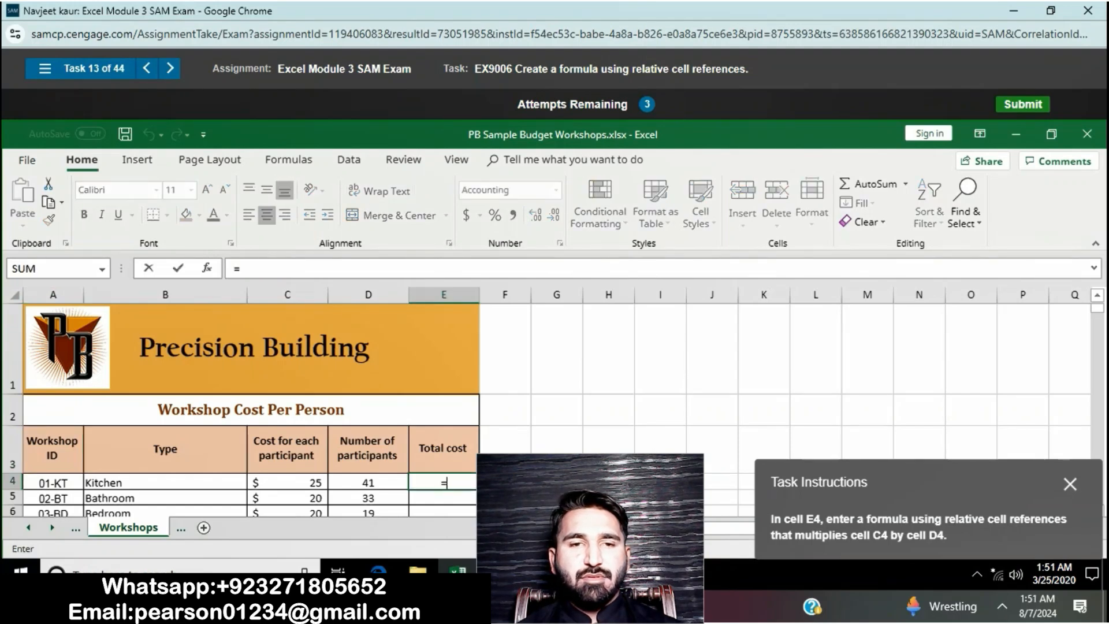
left_click(287, 482)
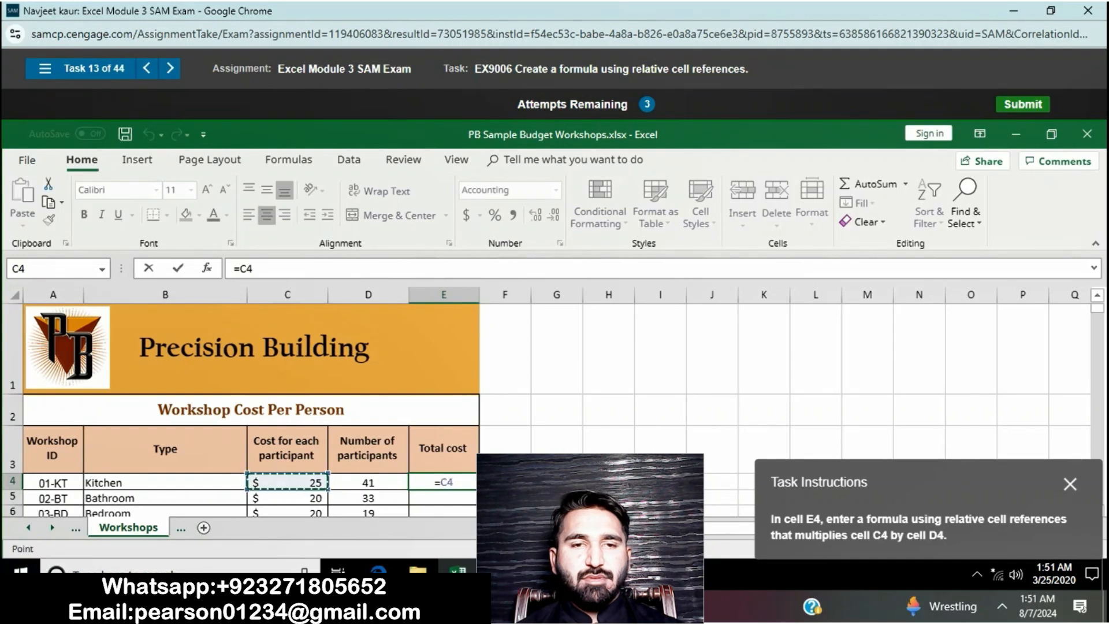
type("*")
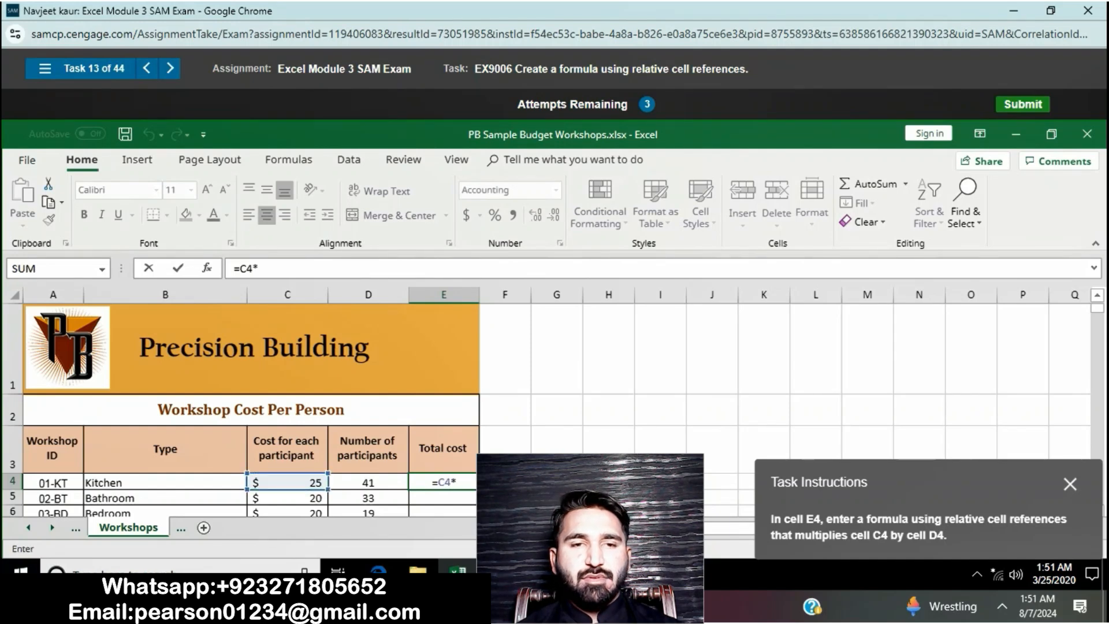
left_click(368, 482)
key("Return")
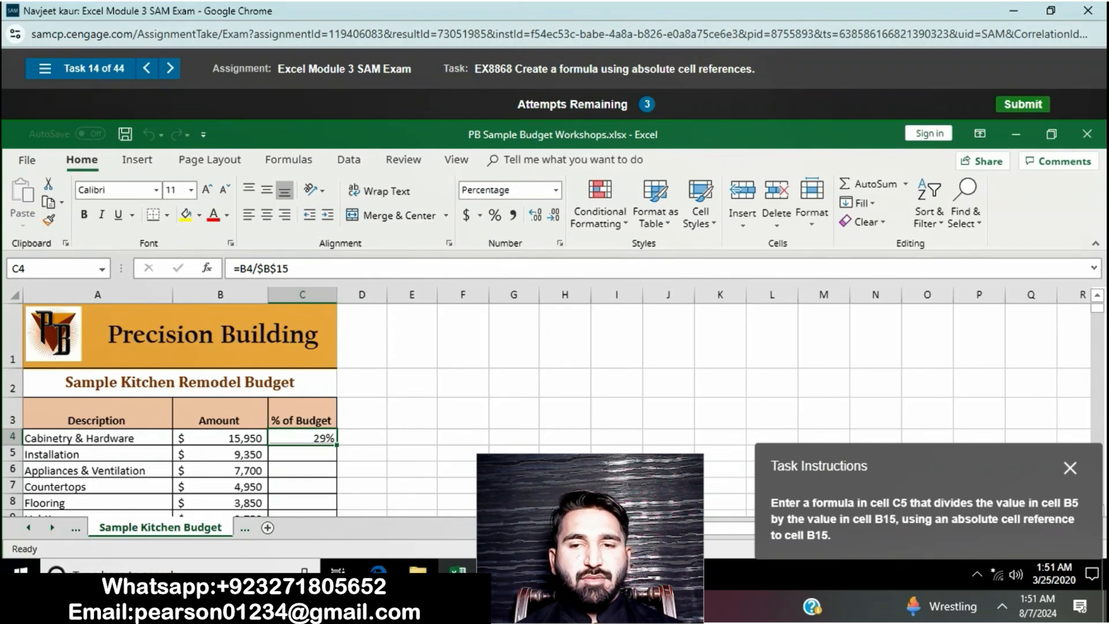
Step: Try the formula =B5/B$15 in cell C5 for the Installation share of the budget, and retry the task
left_click(302, 454)
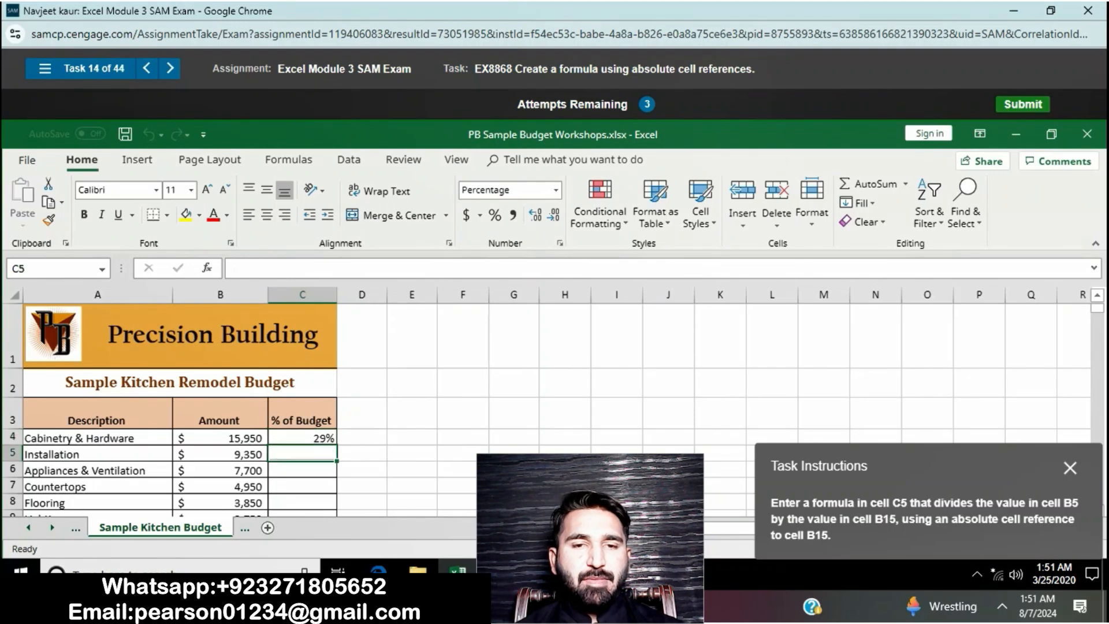
type("=")
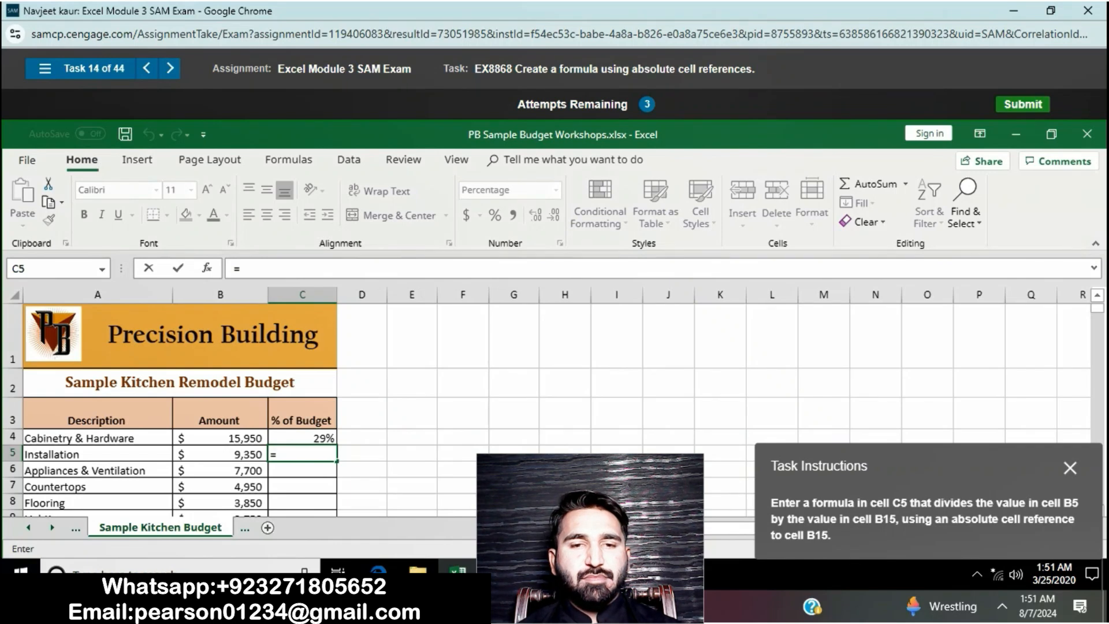
left_click(220, 455)
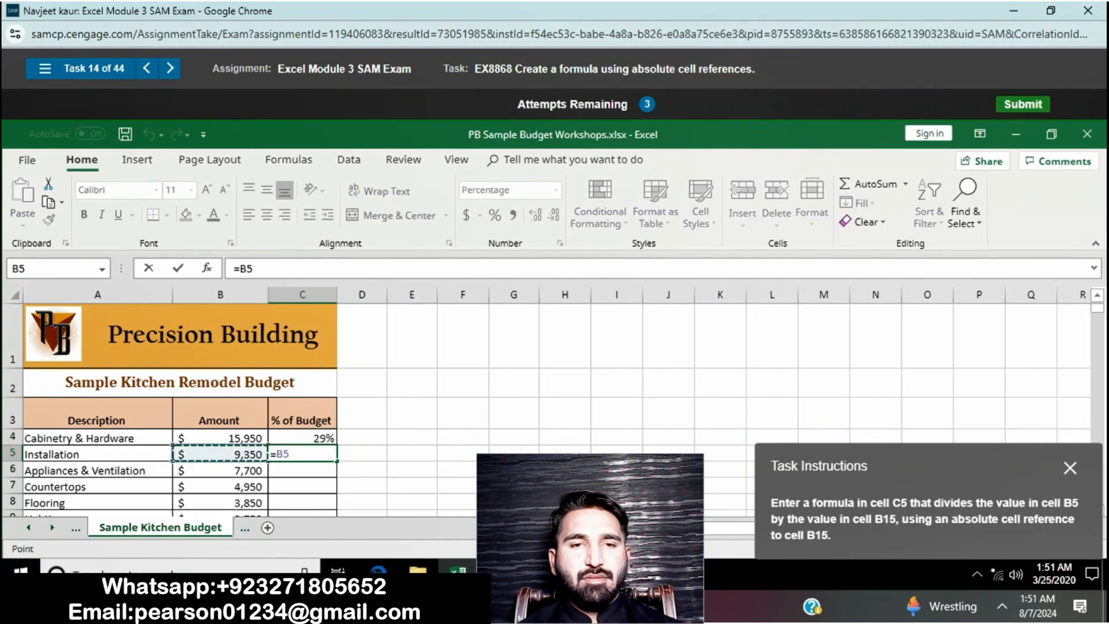
type("/b")
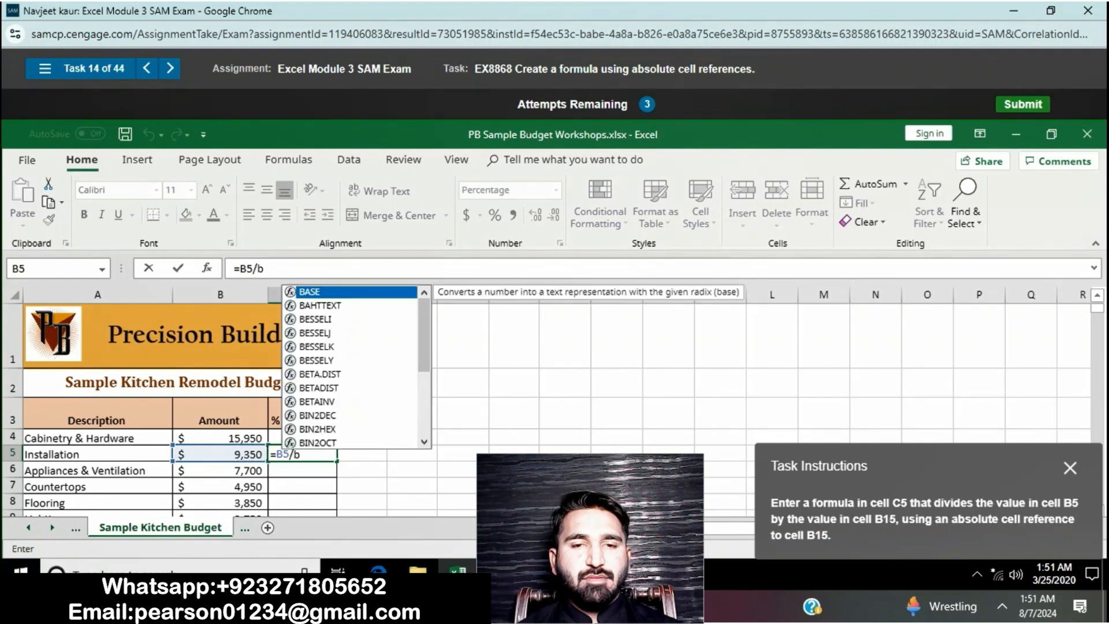
key("BackSpace")
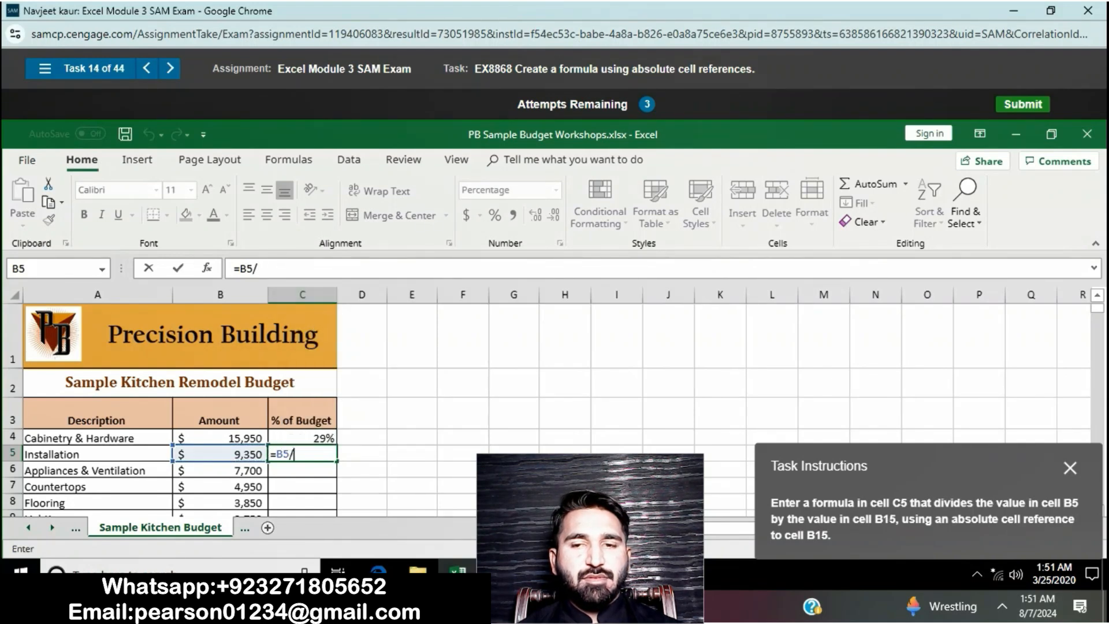
type("B")
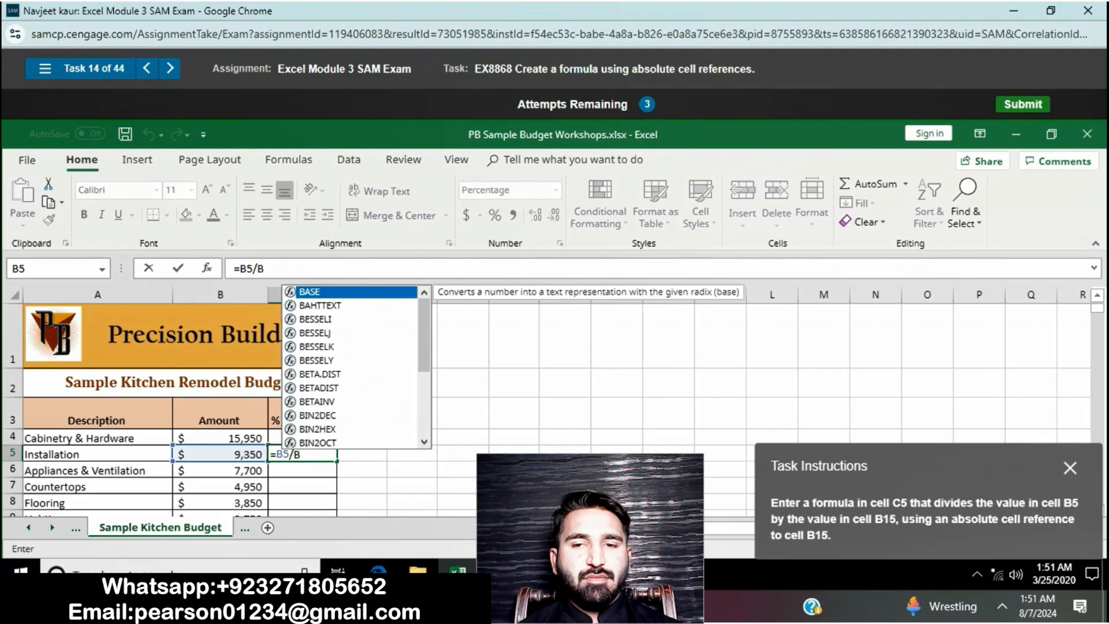
type("$15")
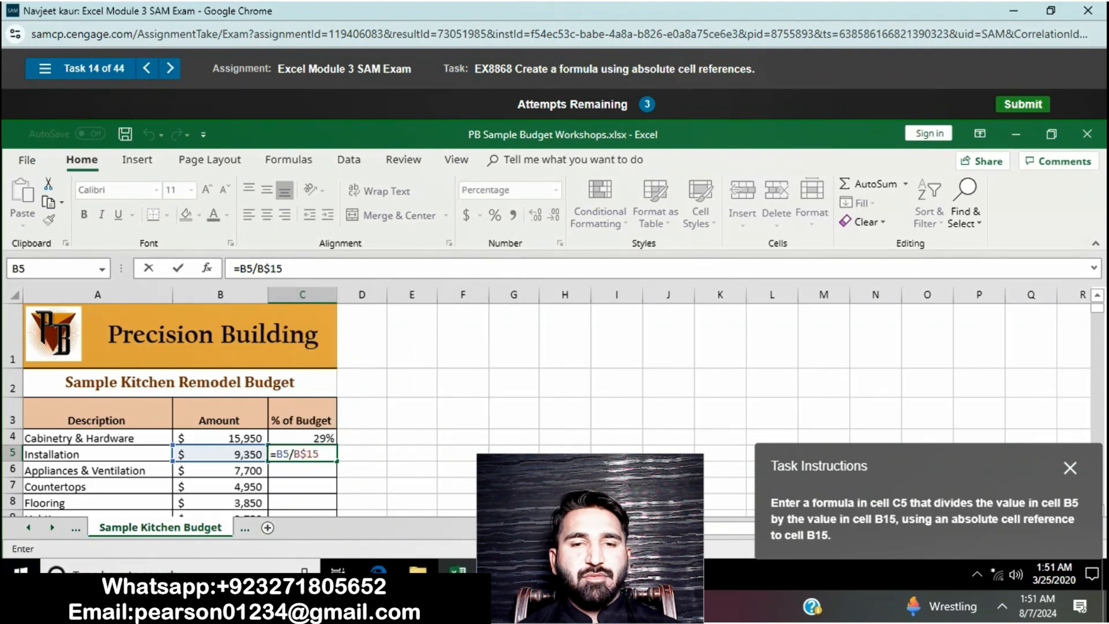
key("Return")
left_click(635, 326)
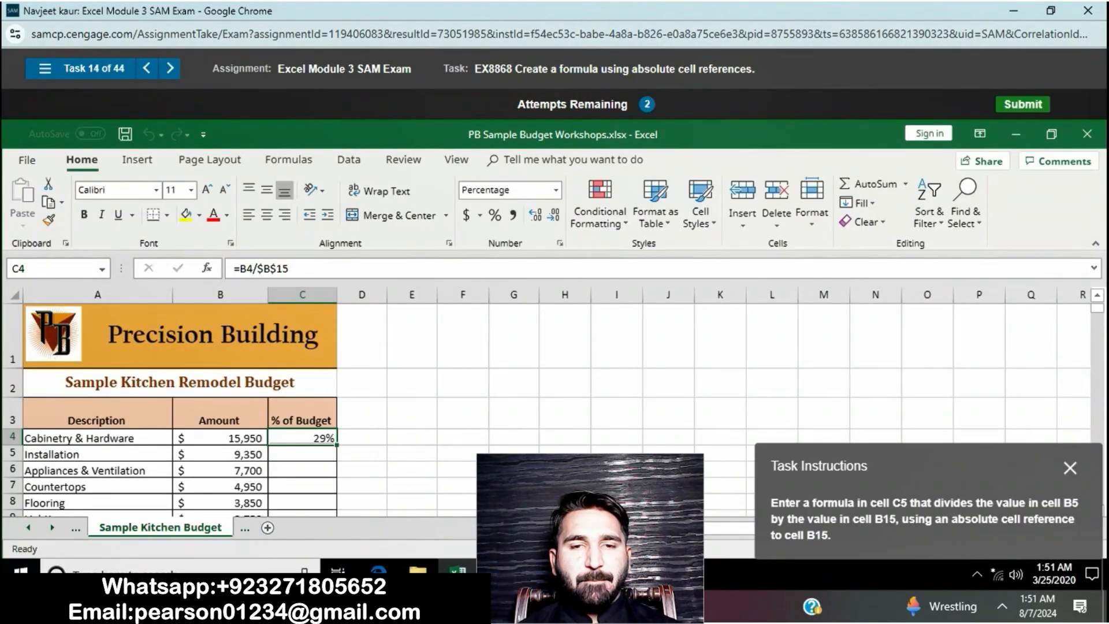
Step: Enter the formula =B5/$B$15 in cell C5, using an absolute reference to the budget total
left_click(302, 455)
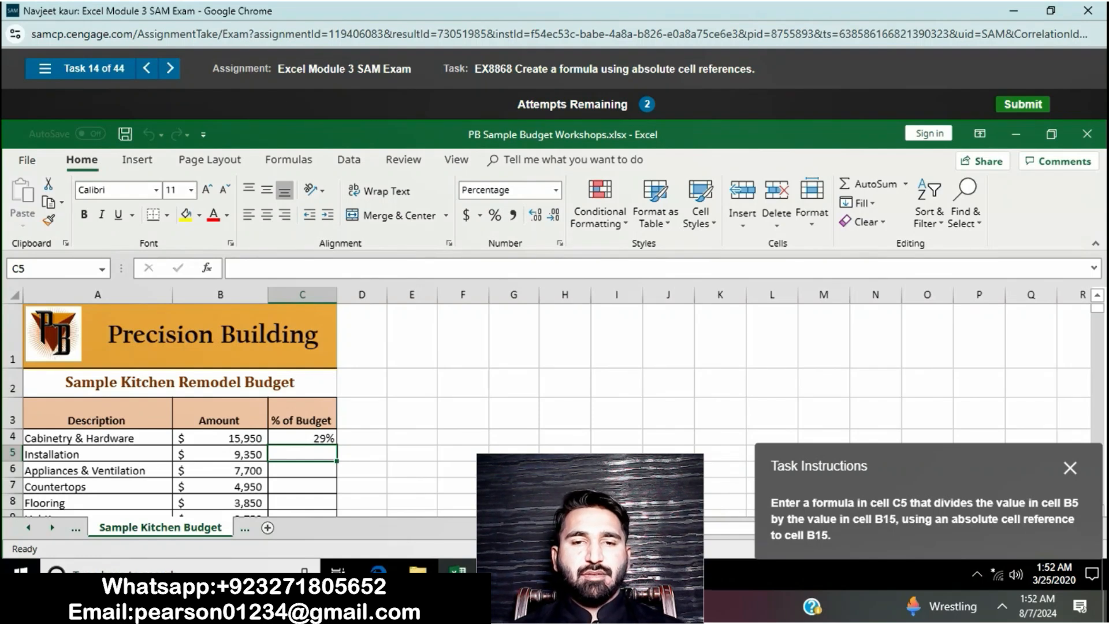
type("=")
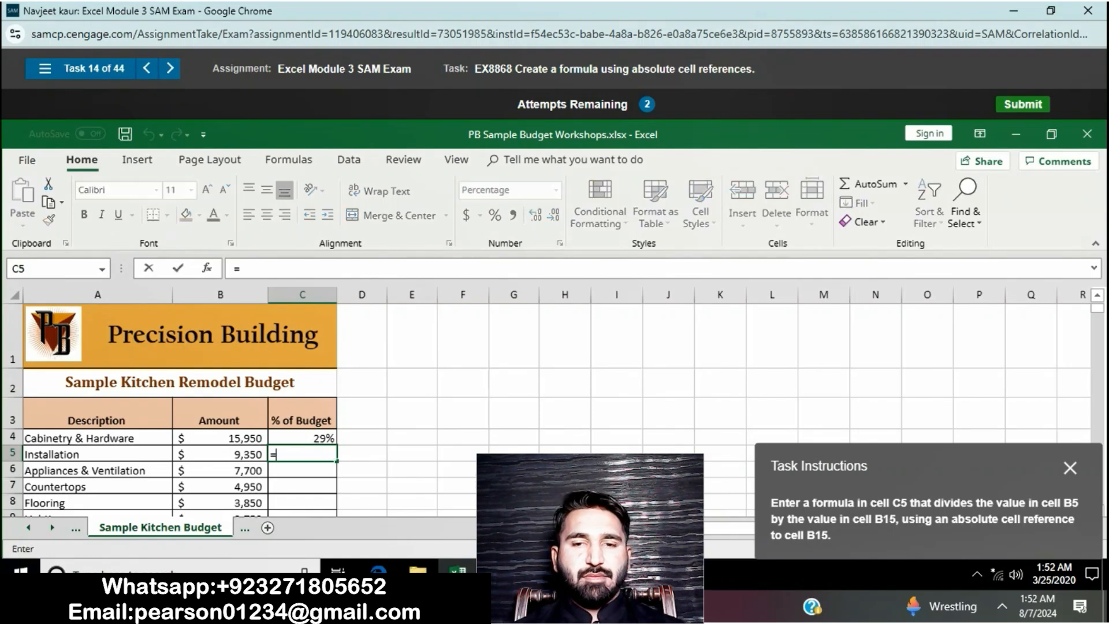
left_click(220, 455)
type("/")
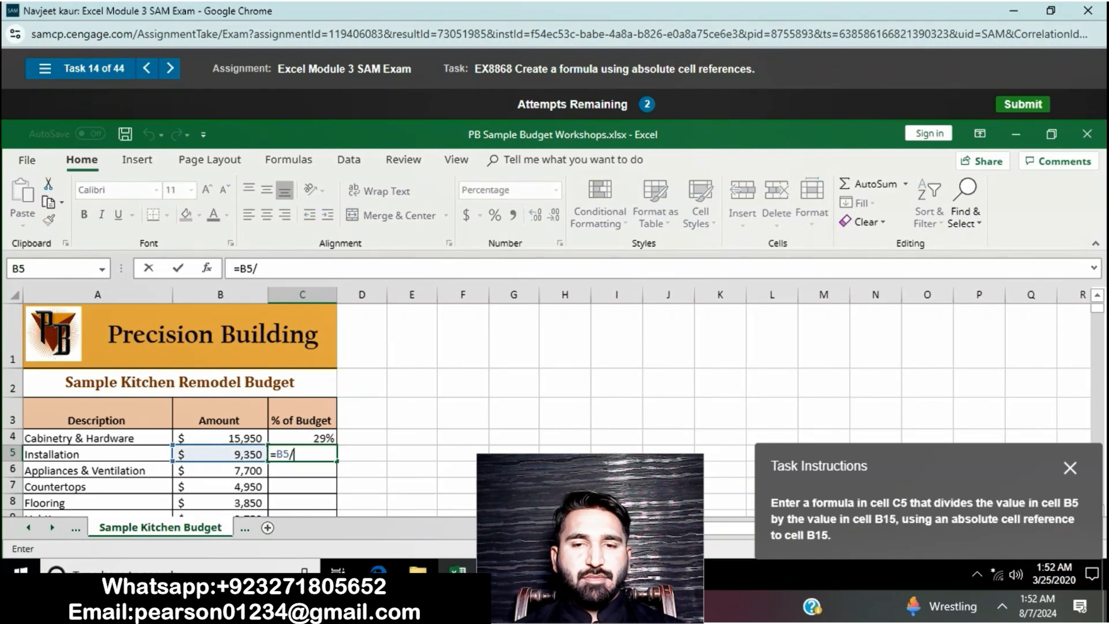
type("$B$15")
key("Return")
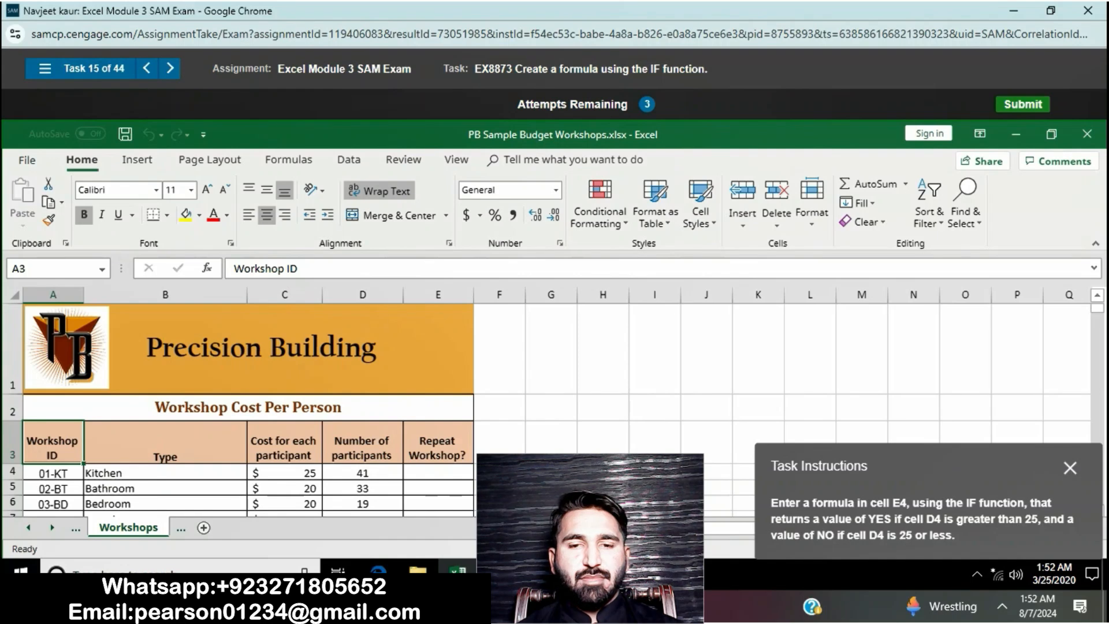
Step: Select cell E4, leave it blank, and skip to the nested formula task
left_click(438, 473)
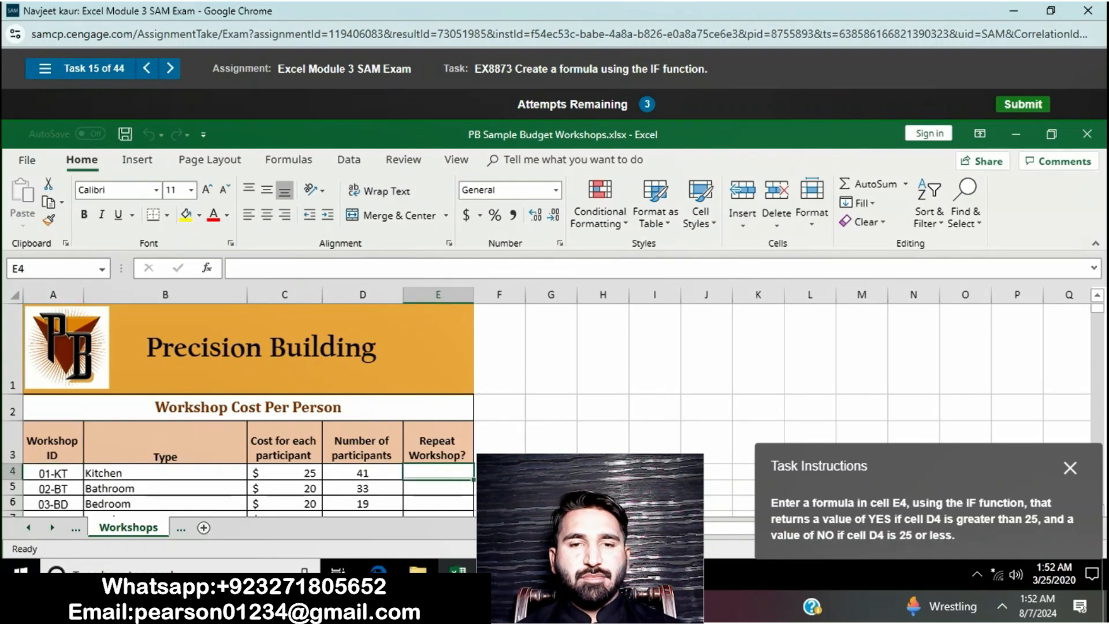
left_click(170, 69)
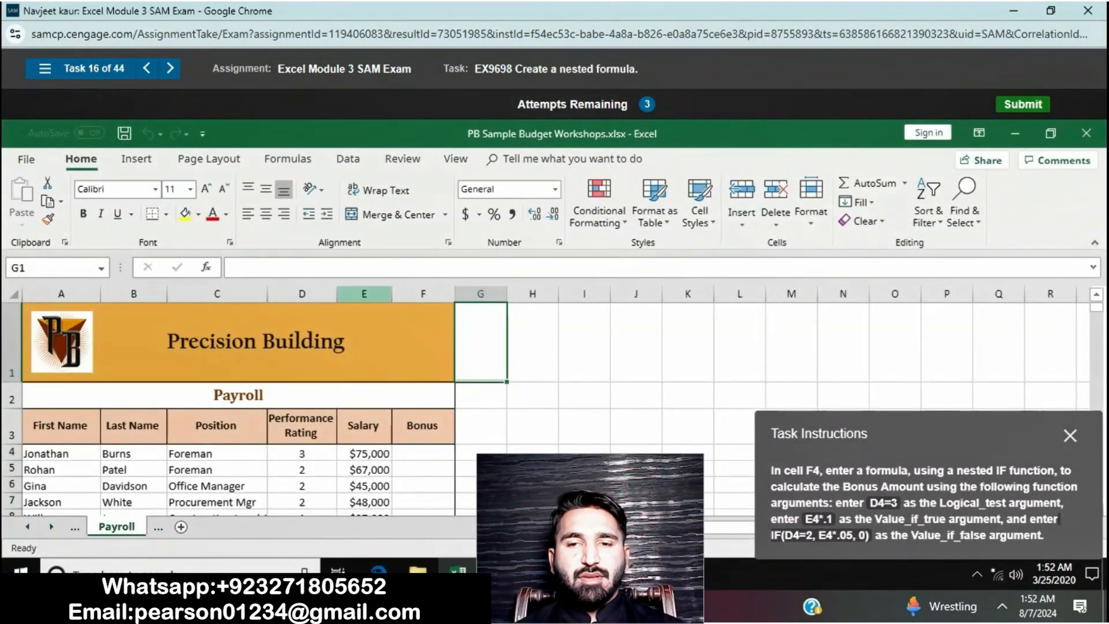
Step: Try the formula =IF(D4=2,E4*.05,0) in cell F4 of the Payroll worksheet for the bonus, and retry the task
left_click(364, 454)
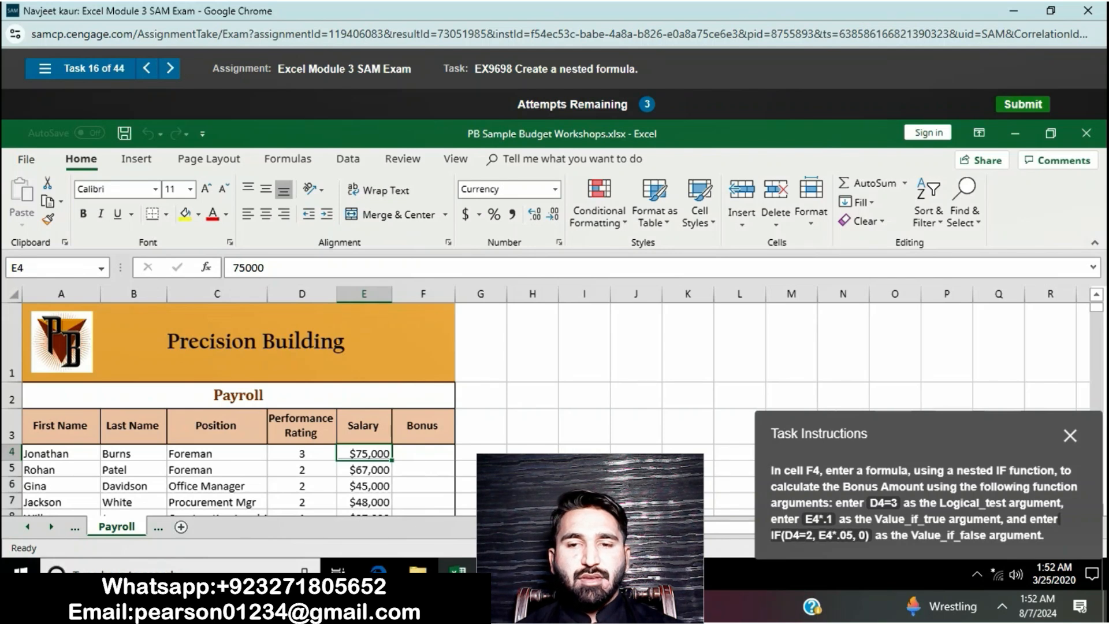
left_click(423, 454)
type("=")
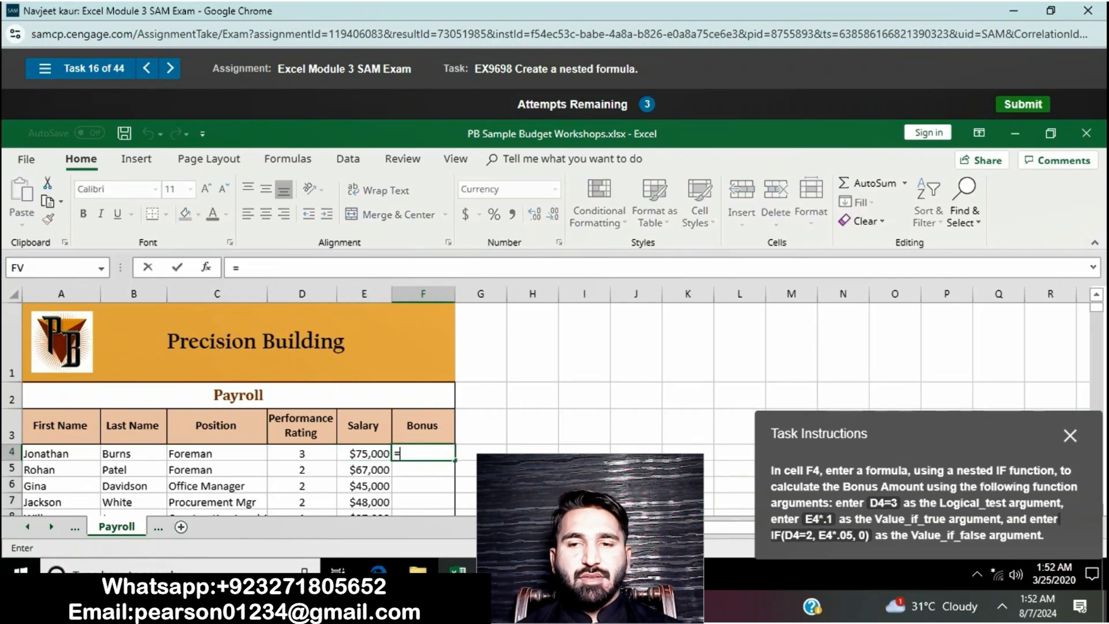
type("IF")
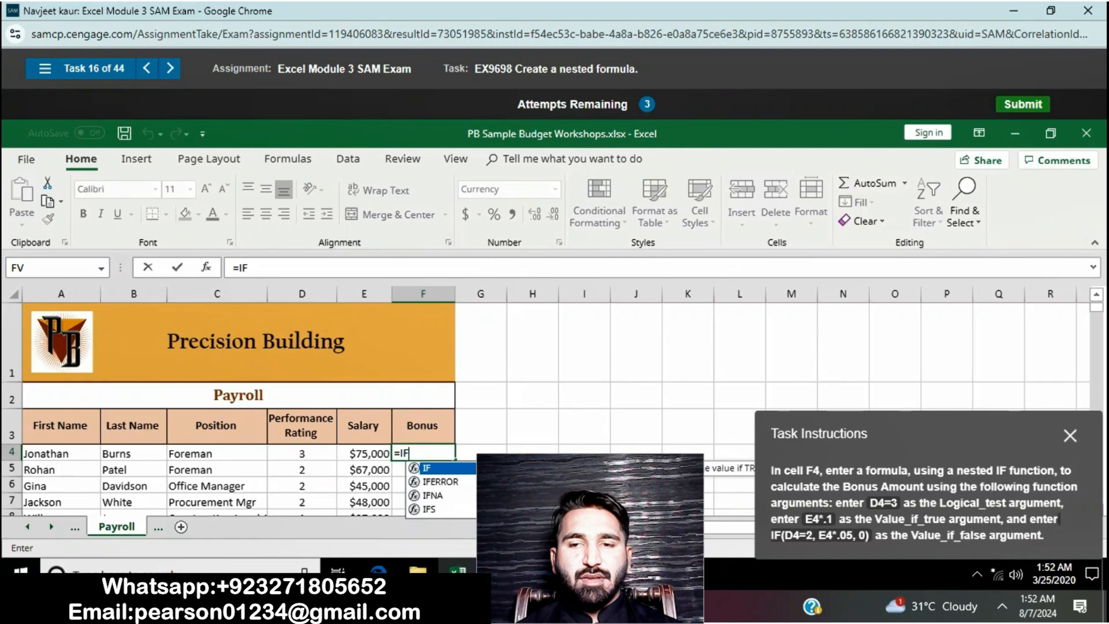
type("(D4")
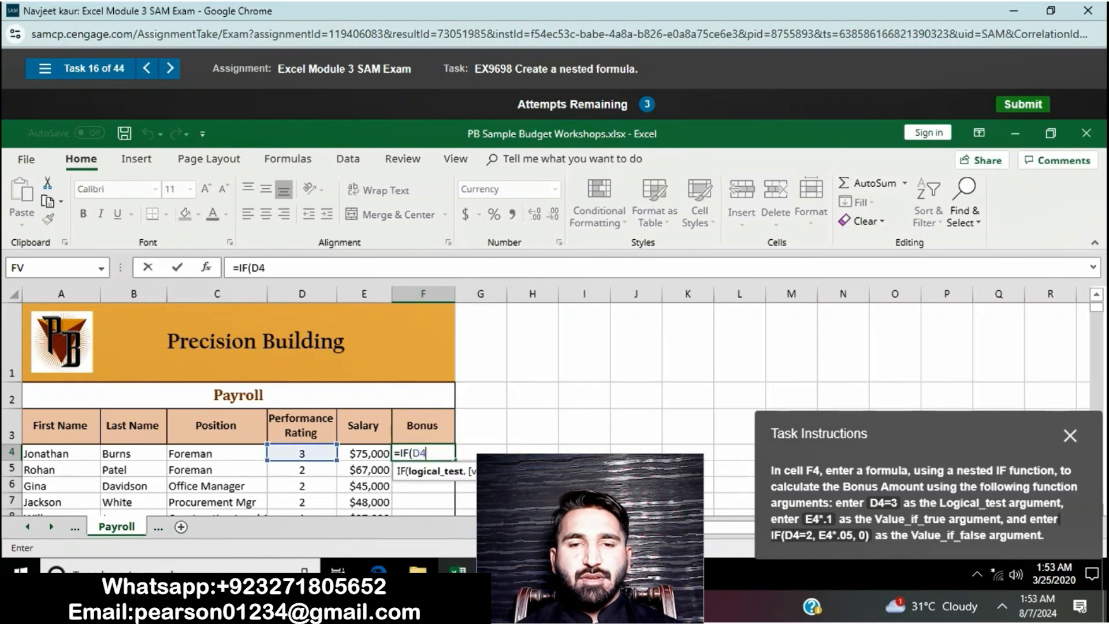
type("=2")
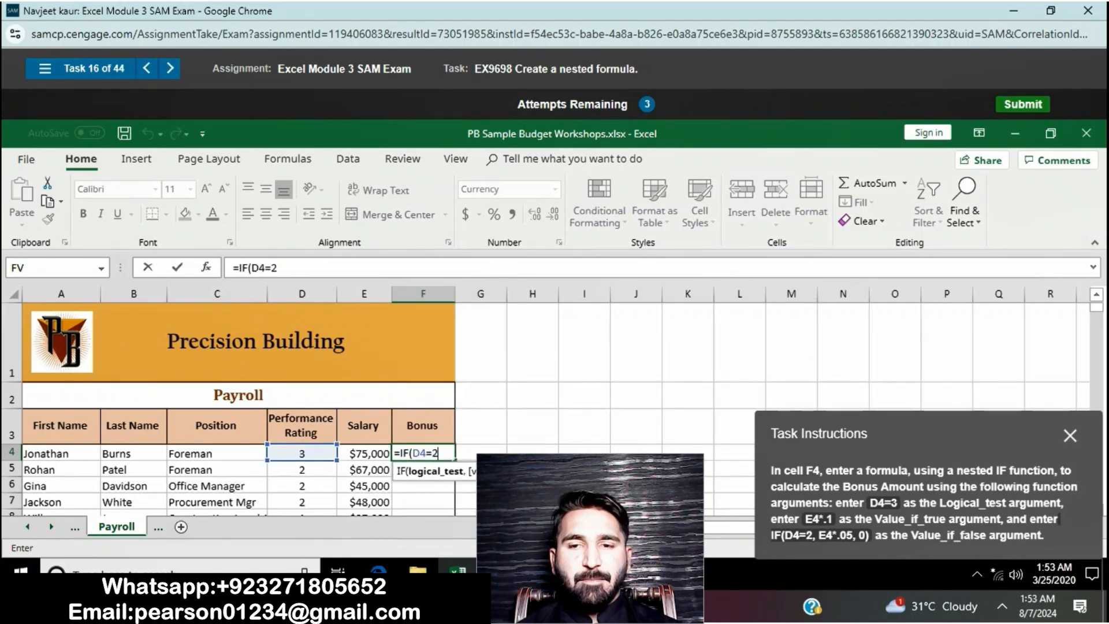
type(",E")
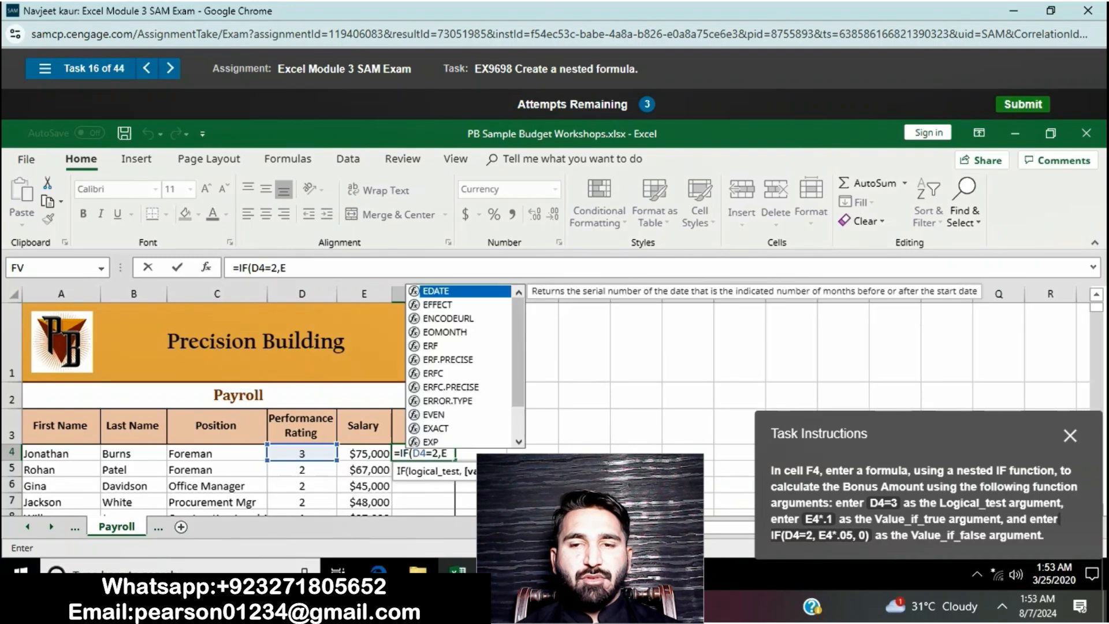
type("4")
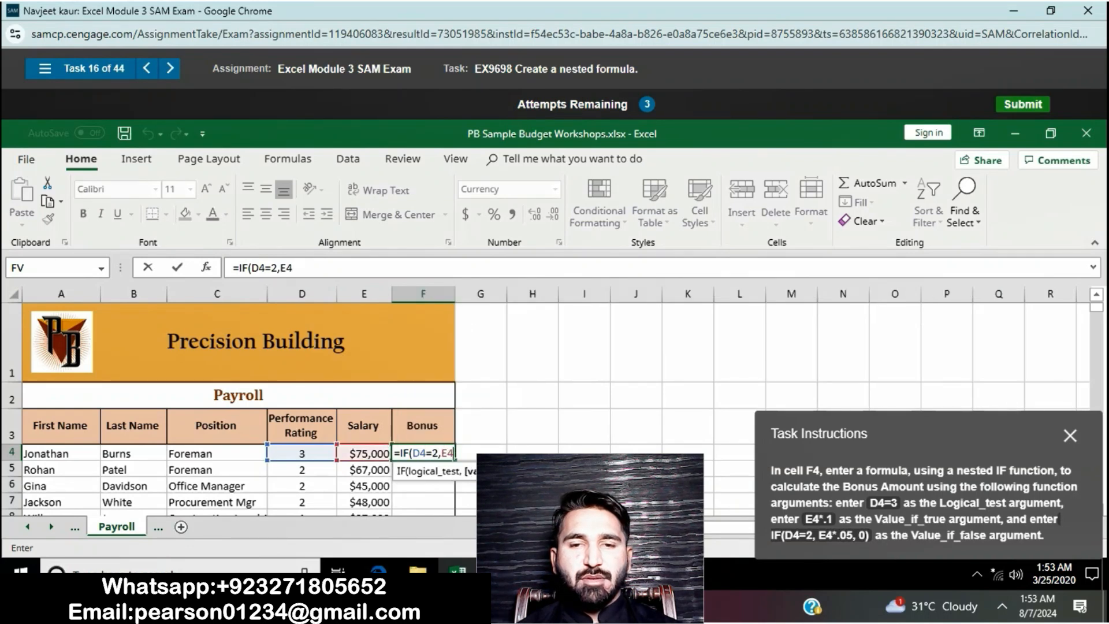
type("*")
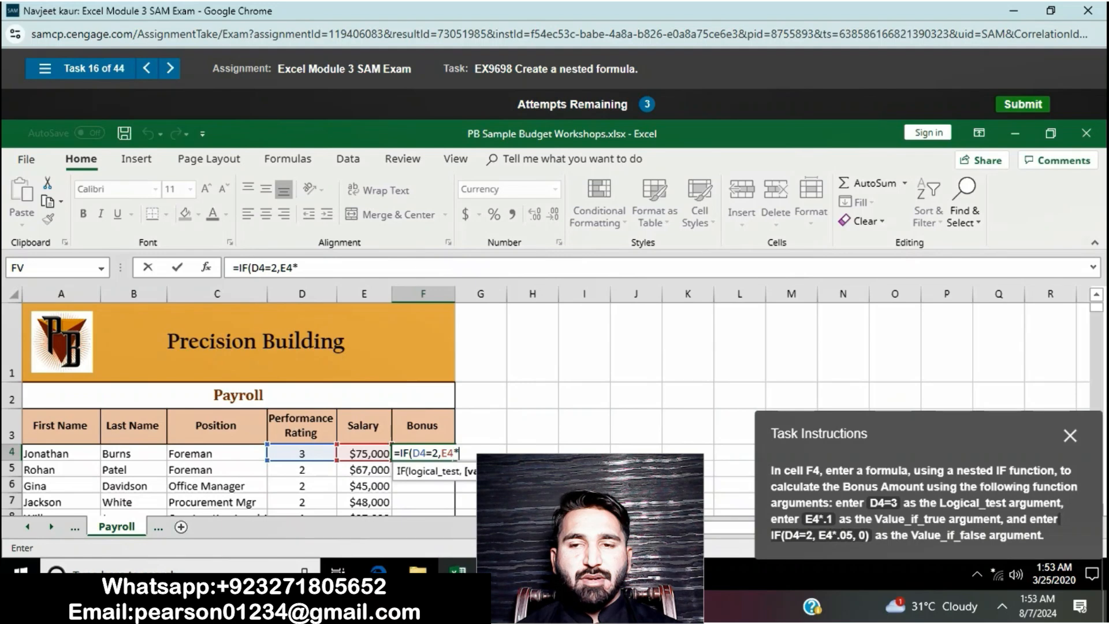
type(".05")
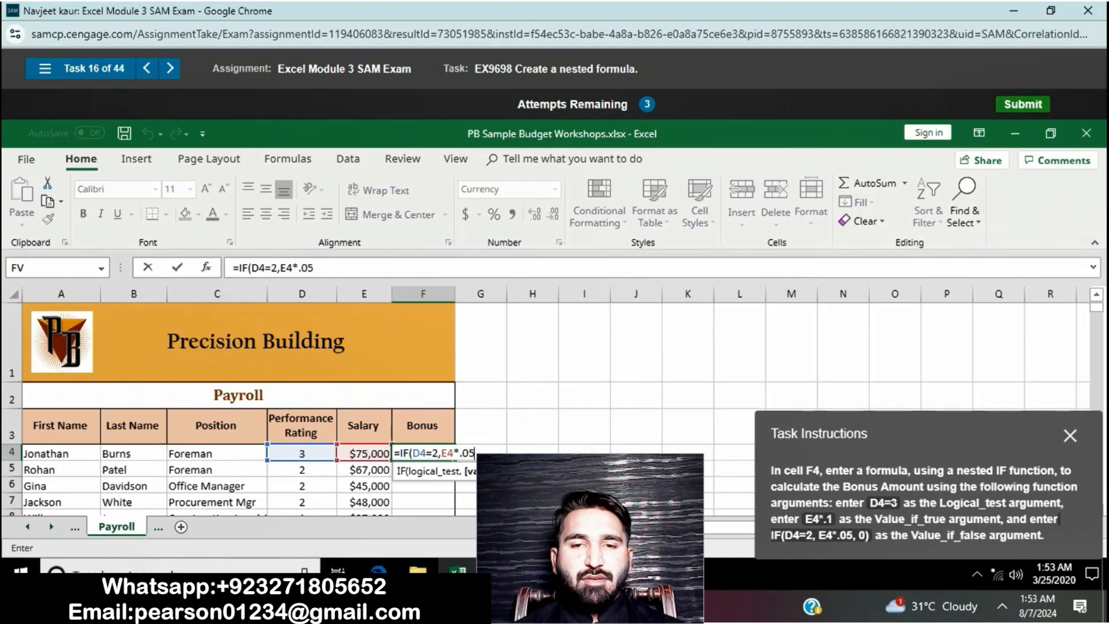
type(",0")
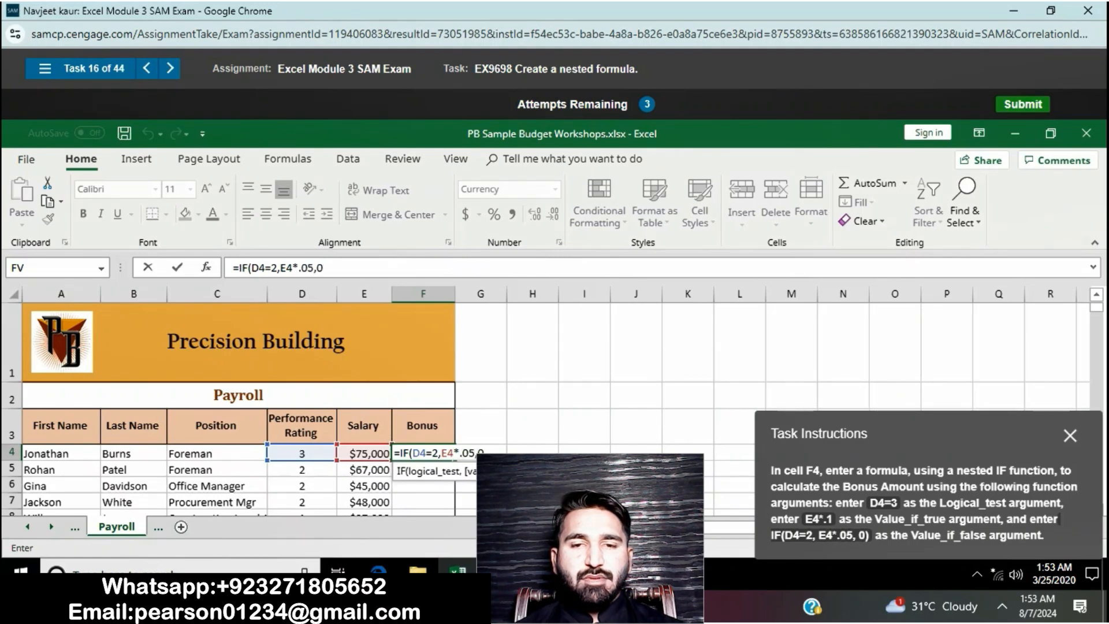
type(")")
key("Return")
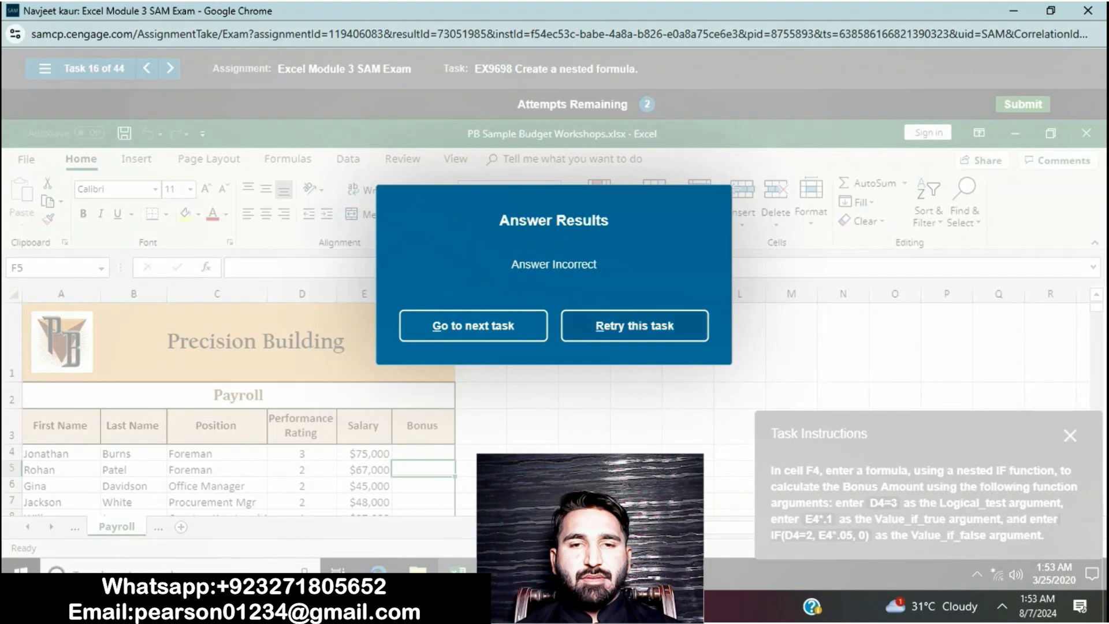
left_click(635, 326)
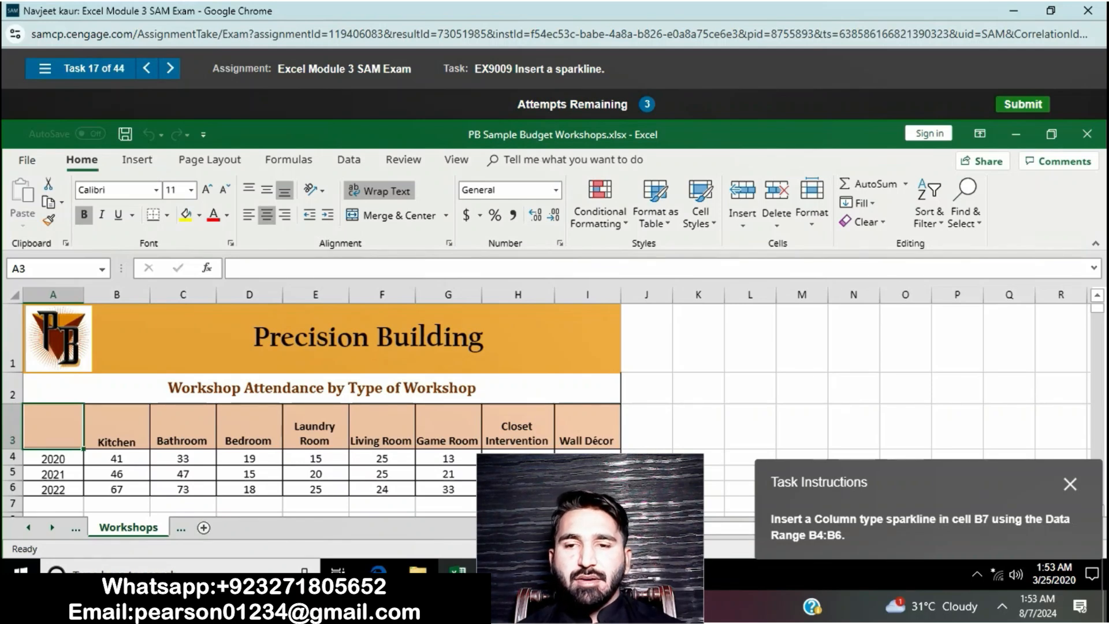
Step: Insert a Column sparkline in cell B7 of the Workshops worksheet using the data range B4:B6
left_click(184, 504)
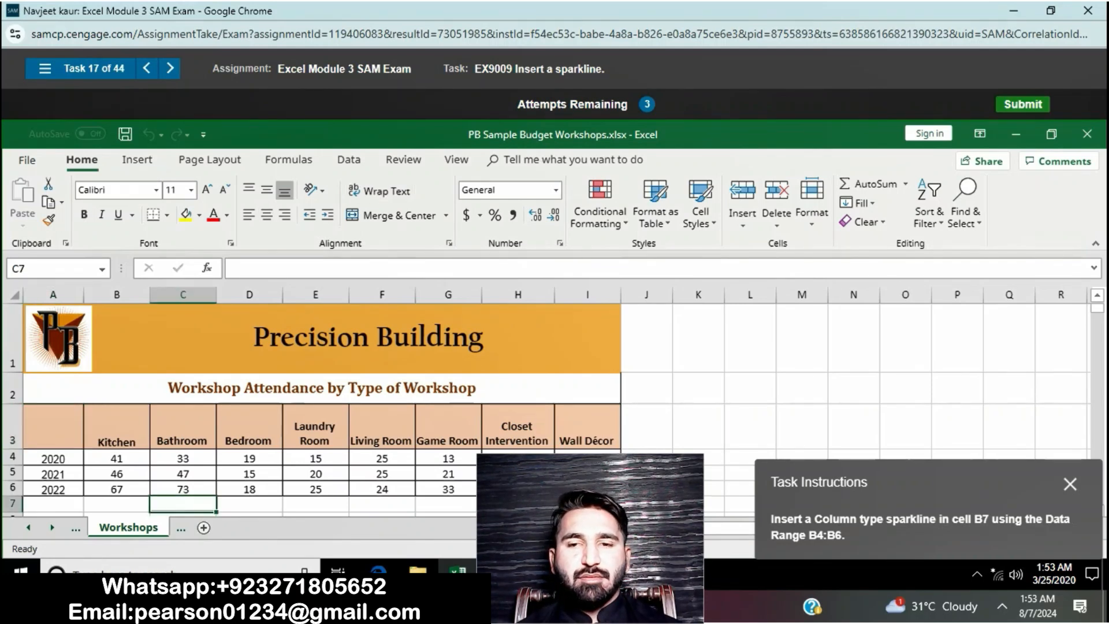
left_click(117, 504)
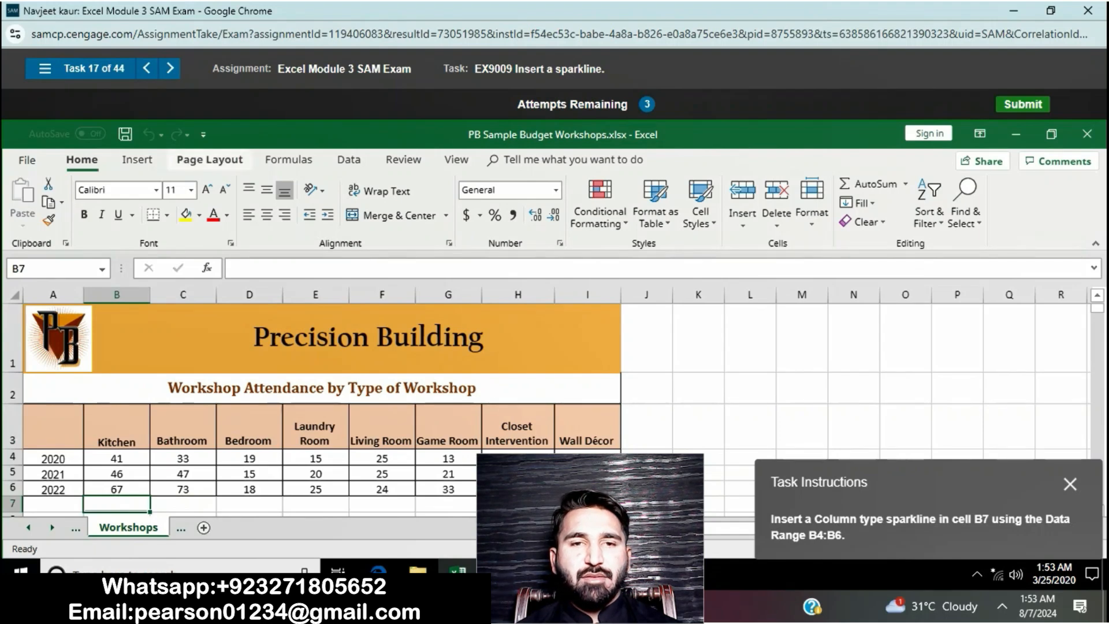
left_click(138, 160)
left_click(783, 199)
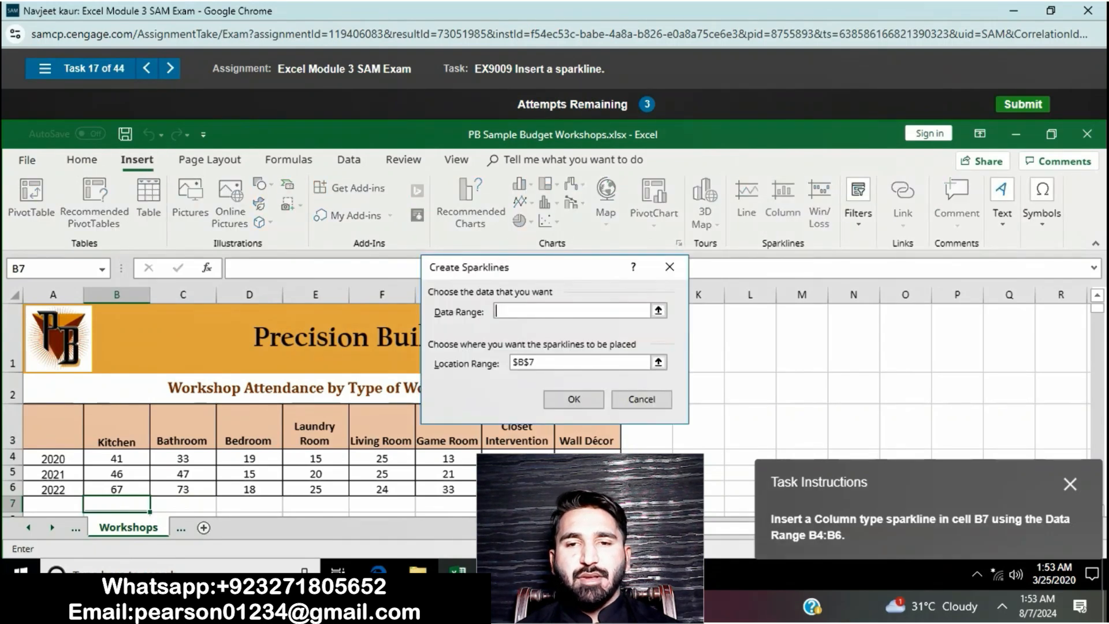
type("B")
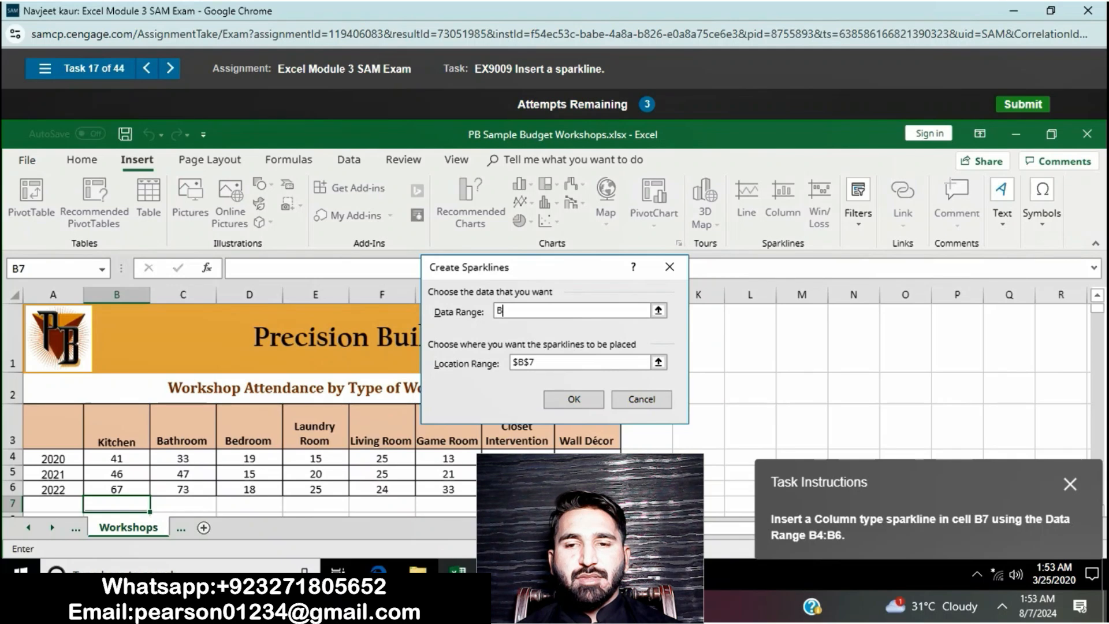
type("4")
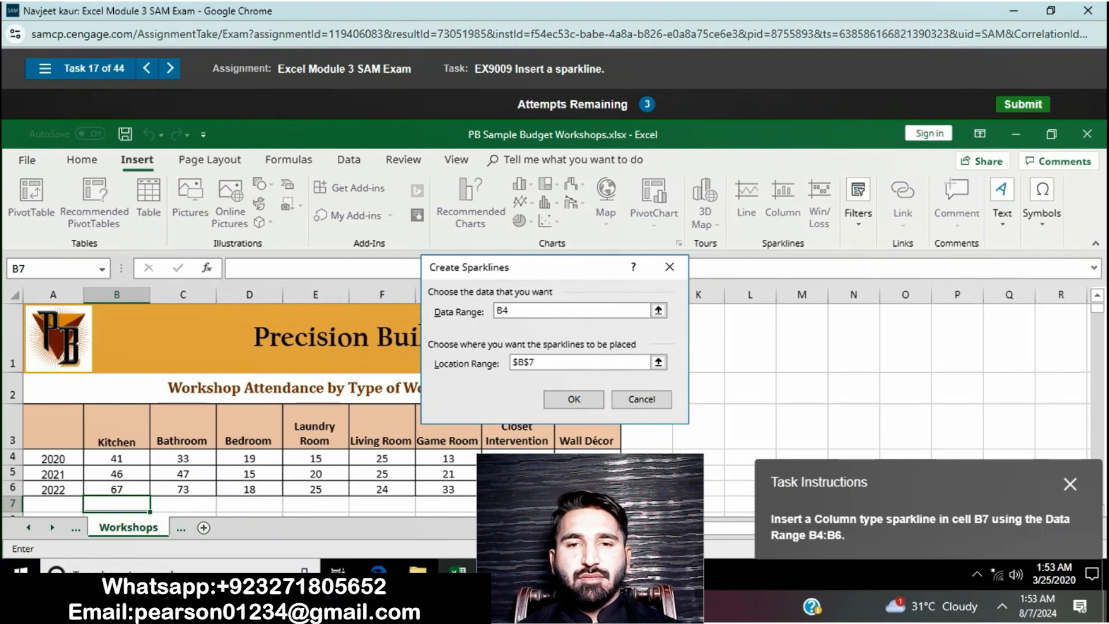
type(":B6")
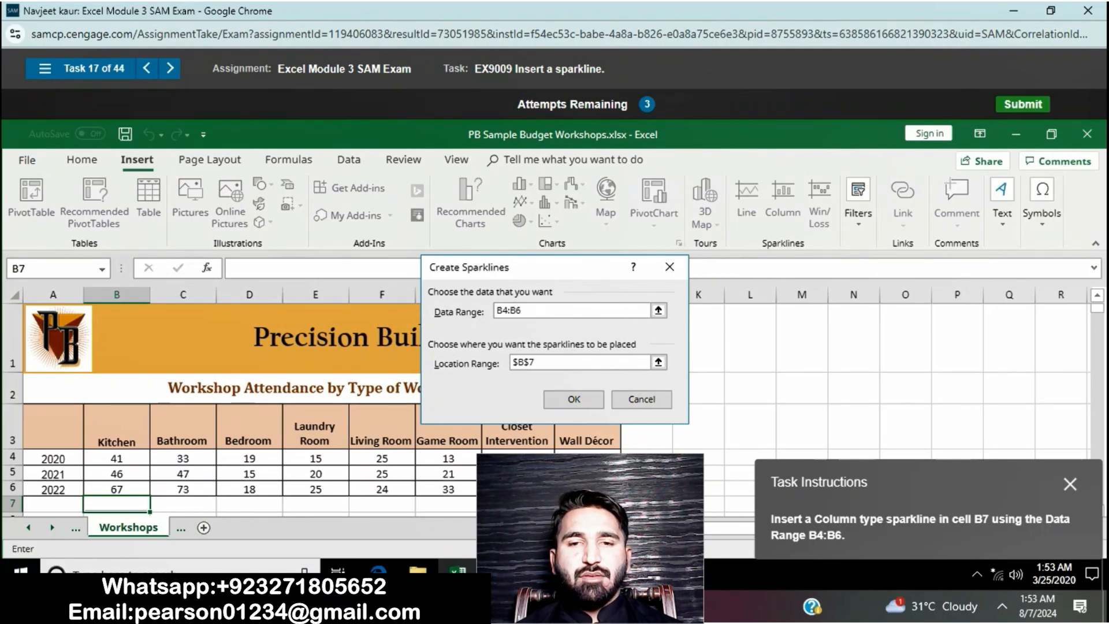
key("Return")
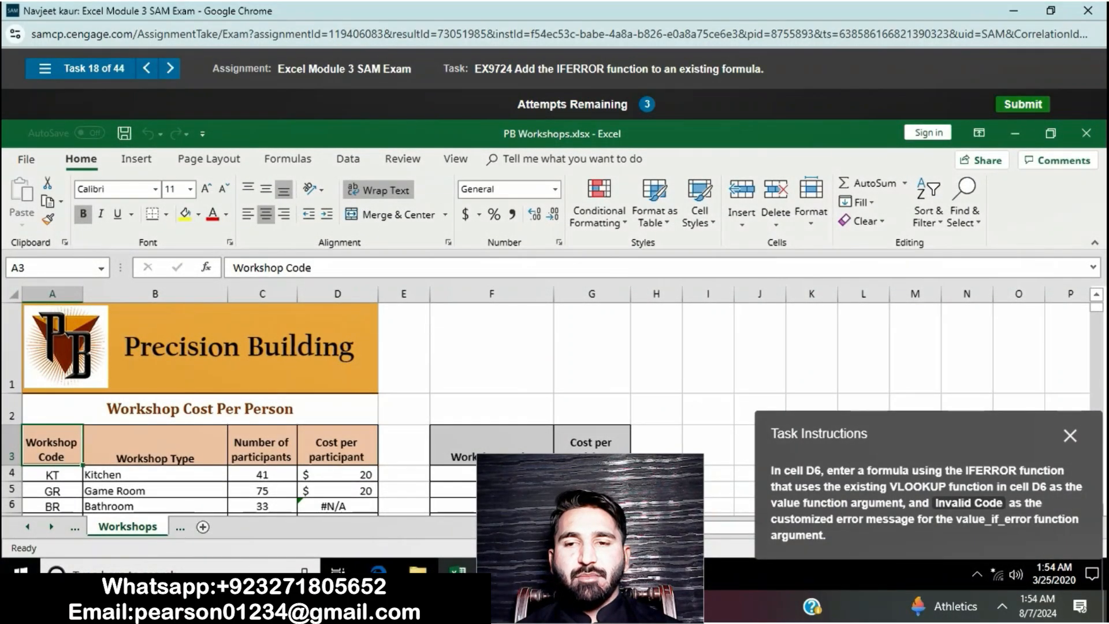
Step: Skip the IFERROR task and change the sparkline style in cell B7 to Orange, Sparkline Style Accent 6, Darker 25%
left_click(170, 68)
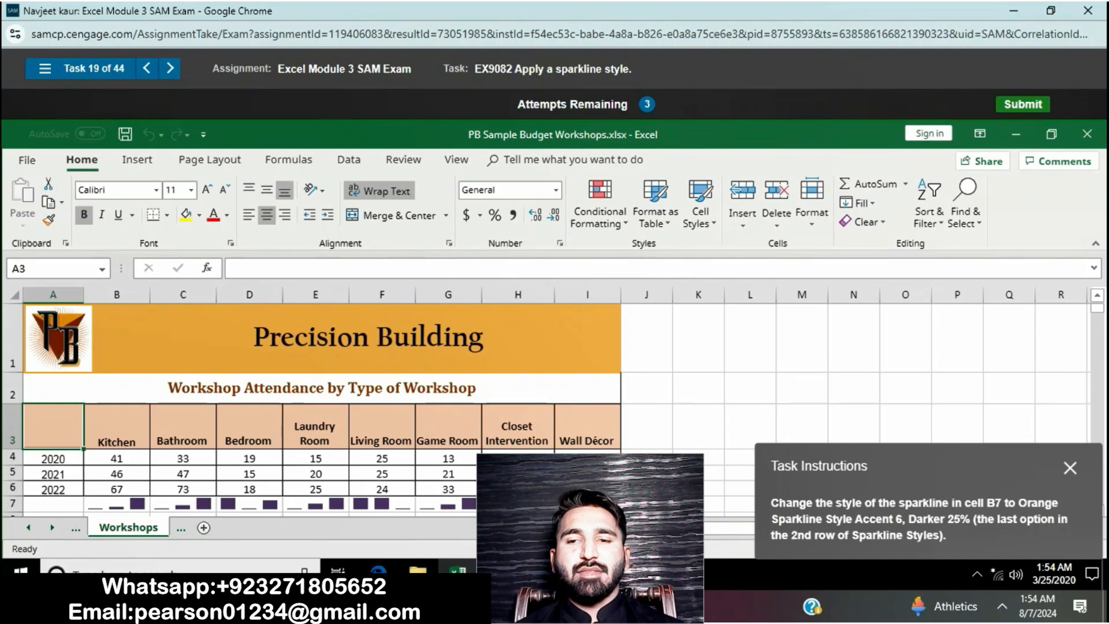
left_click(117, 504)
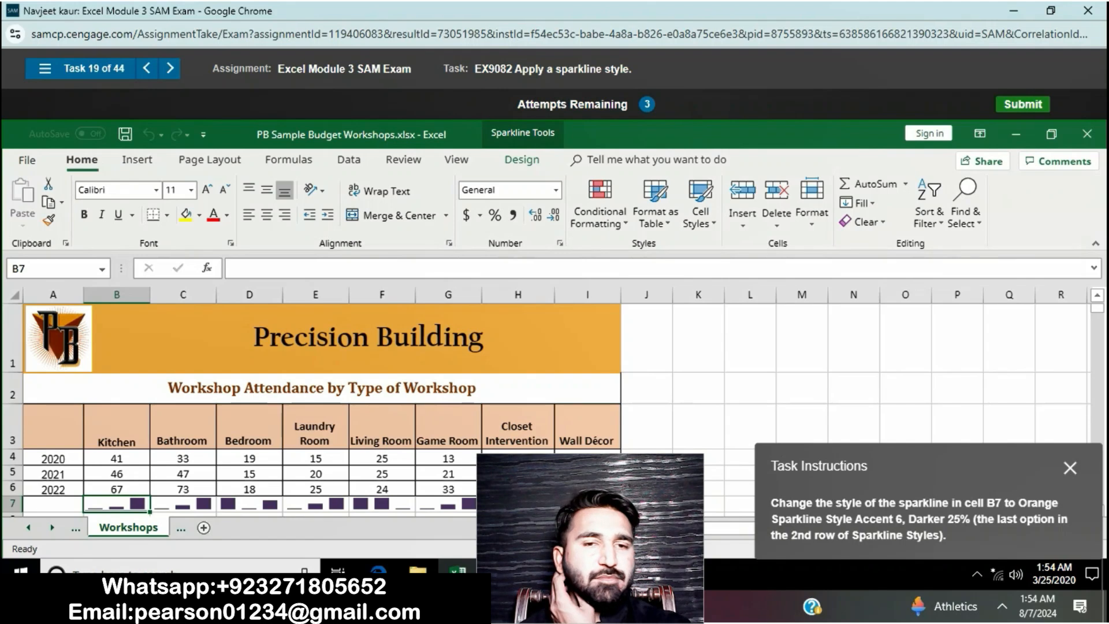
left_click(522, 159)
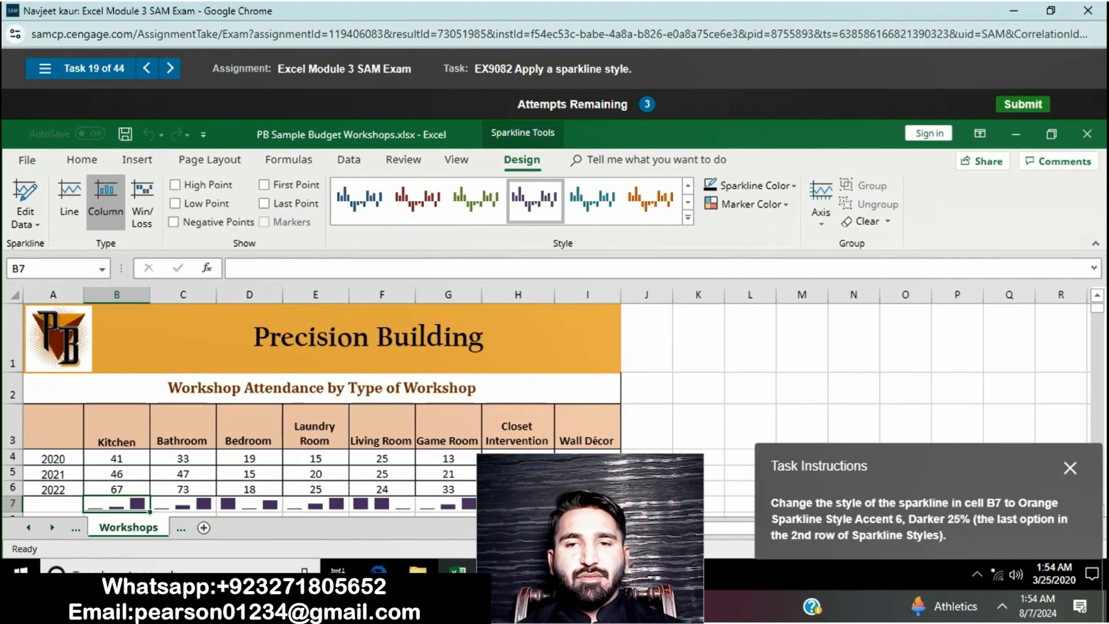
left_click(688, 217)
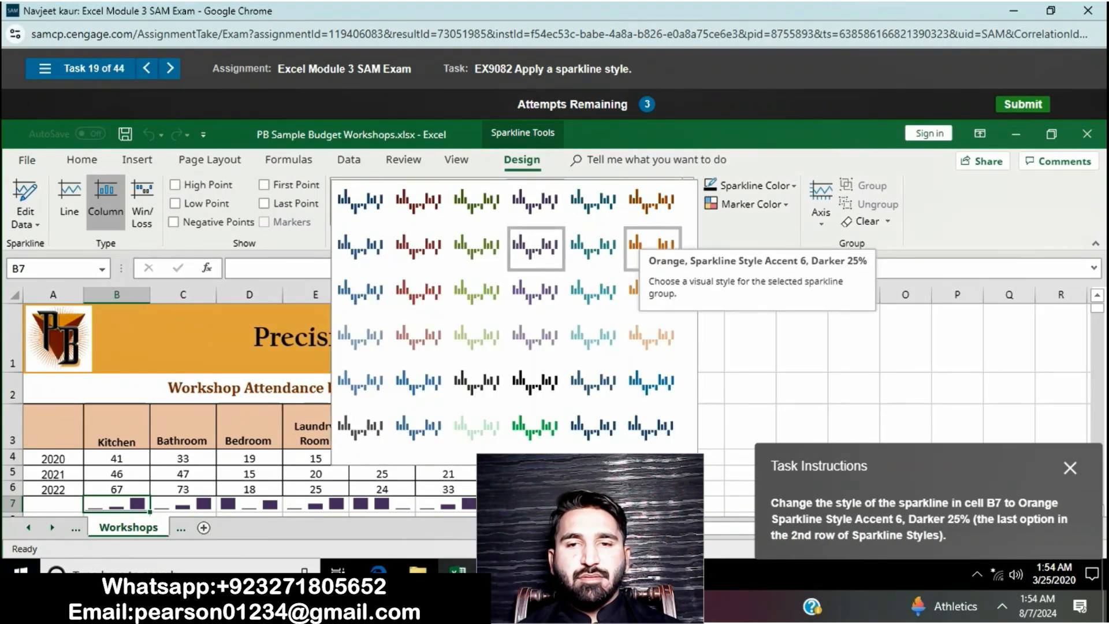
left_click(652, 248)
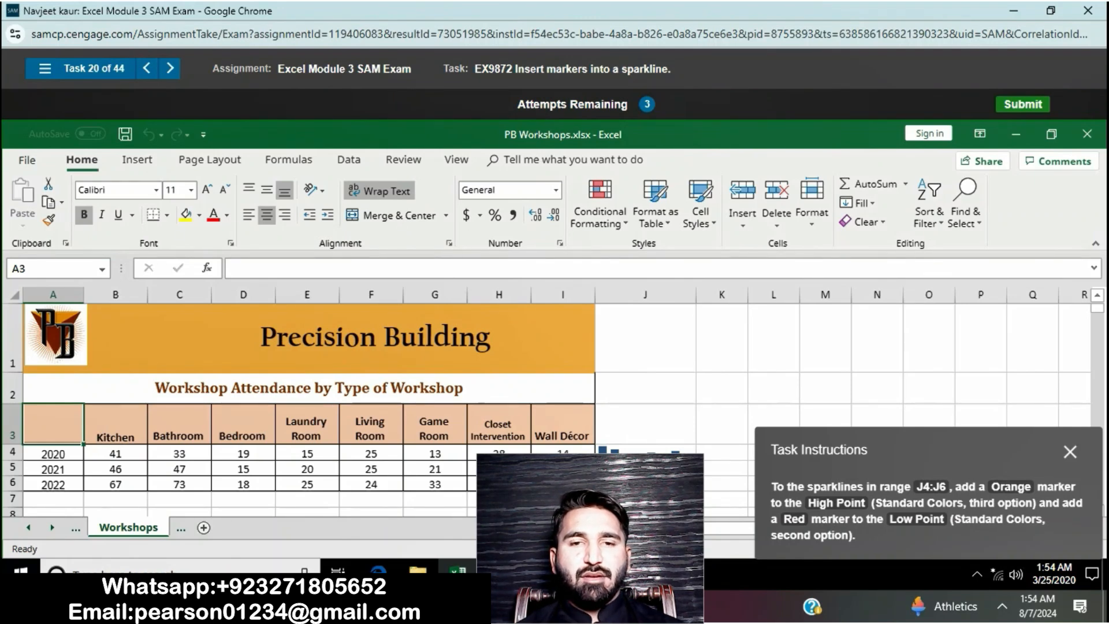
Step: Add an Orange High Point marker and a Red Low Point marker from the standard colors to the sparklines in J4:J6
left_click_drag(645, 453, 645, 484)
left_click(522, 159)
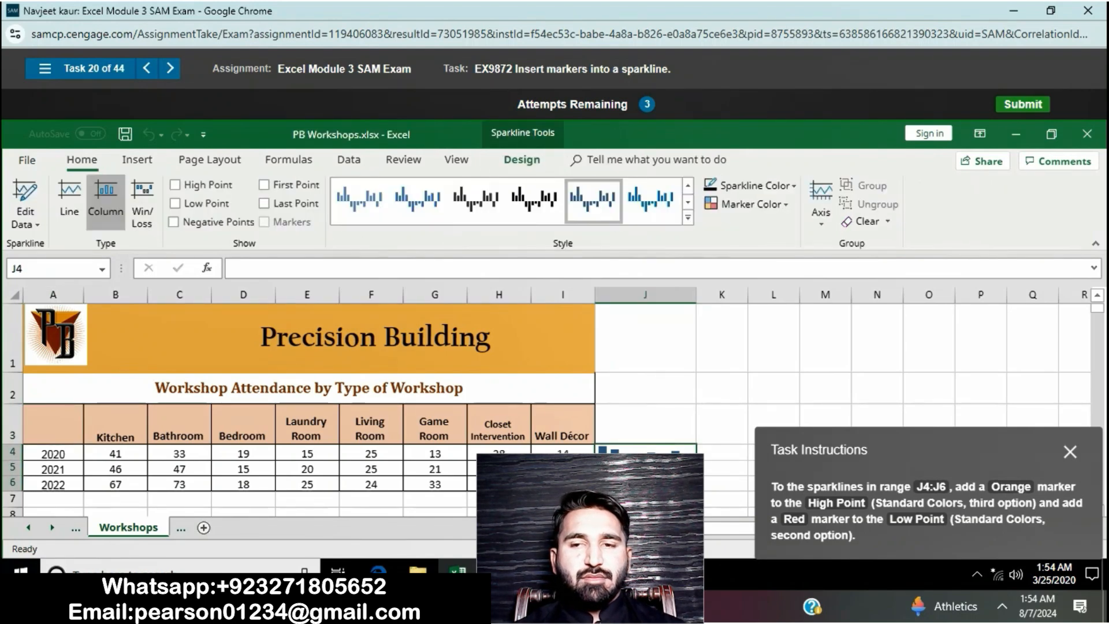
left_click(746, 204)
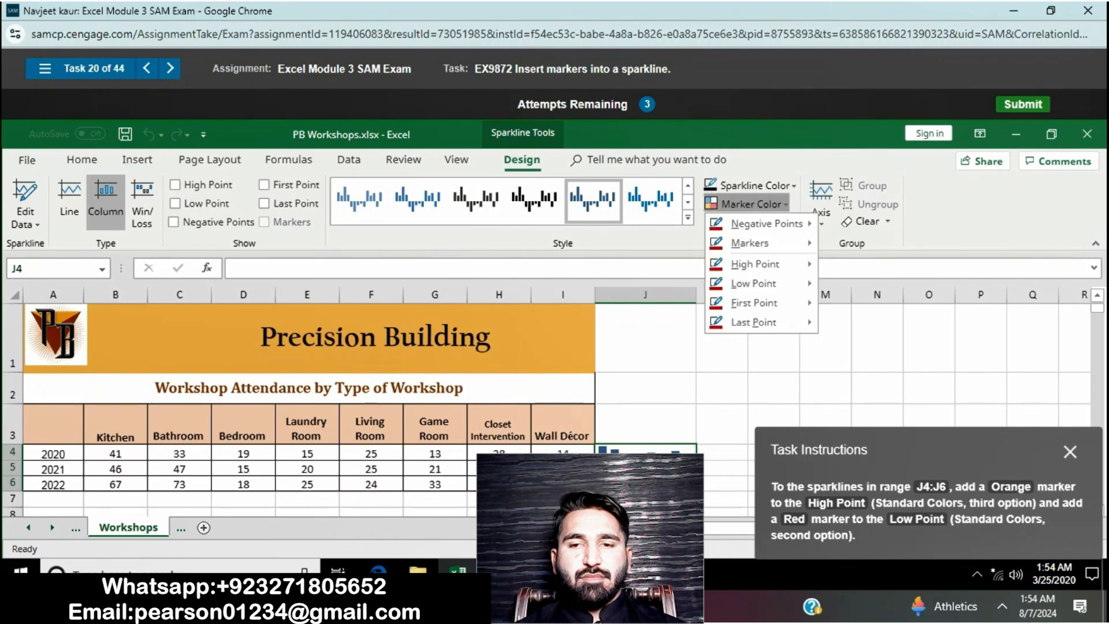
mouse_move(751, 243)
mouse_move(754, 264)
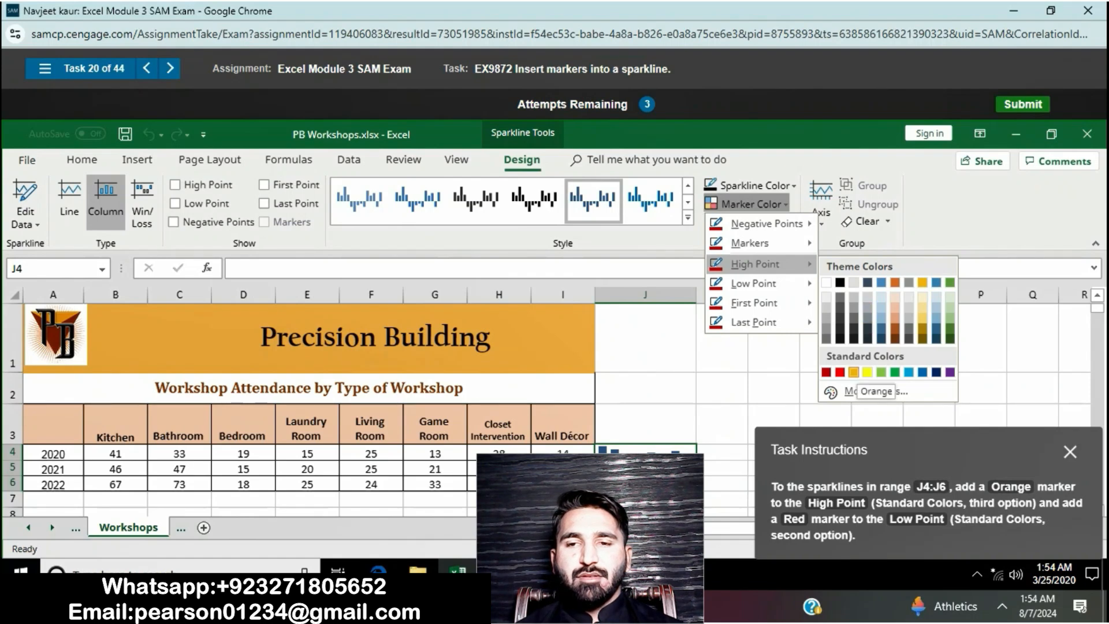
left_click(853, 372)
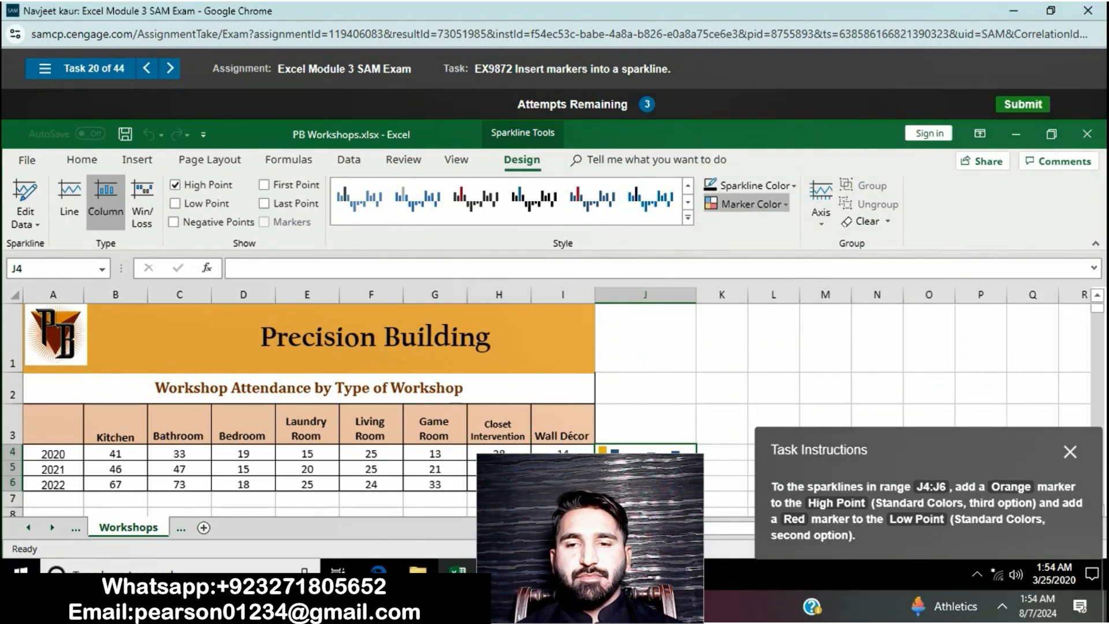
left_click(751, 204)
mouse_move(757, 264)
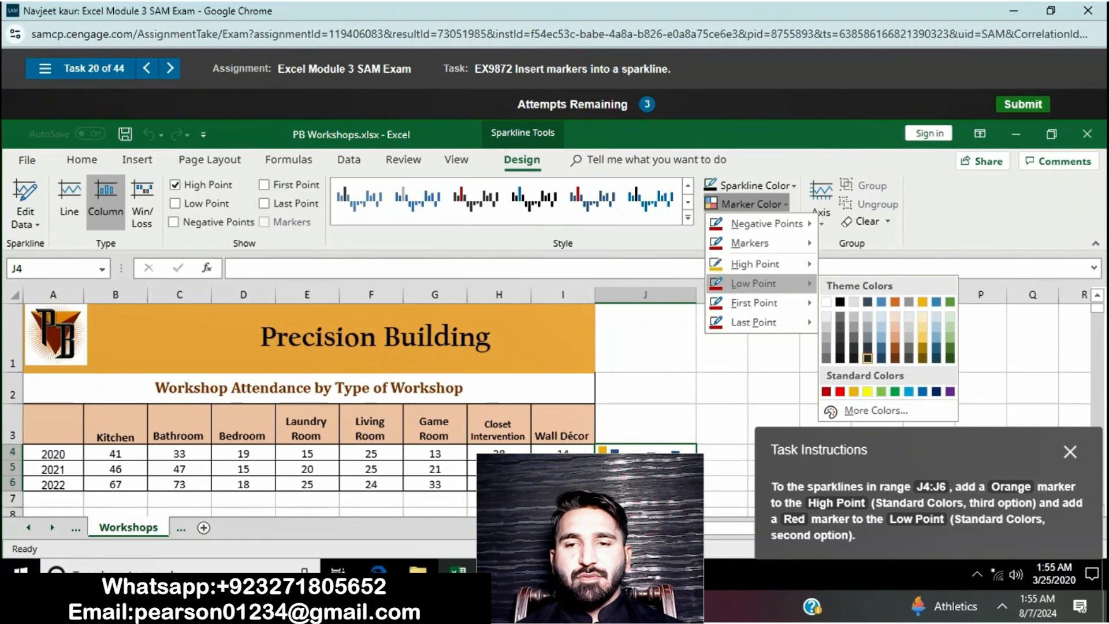
left_click(840, 391)
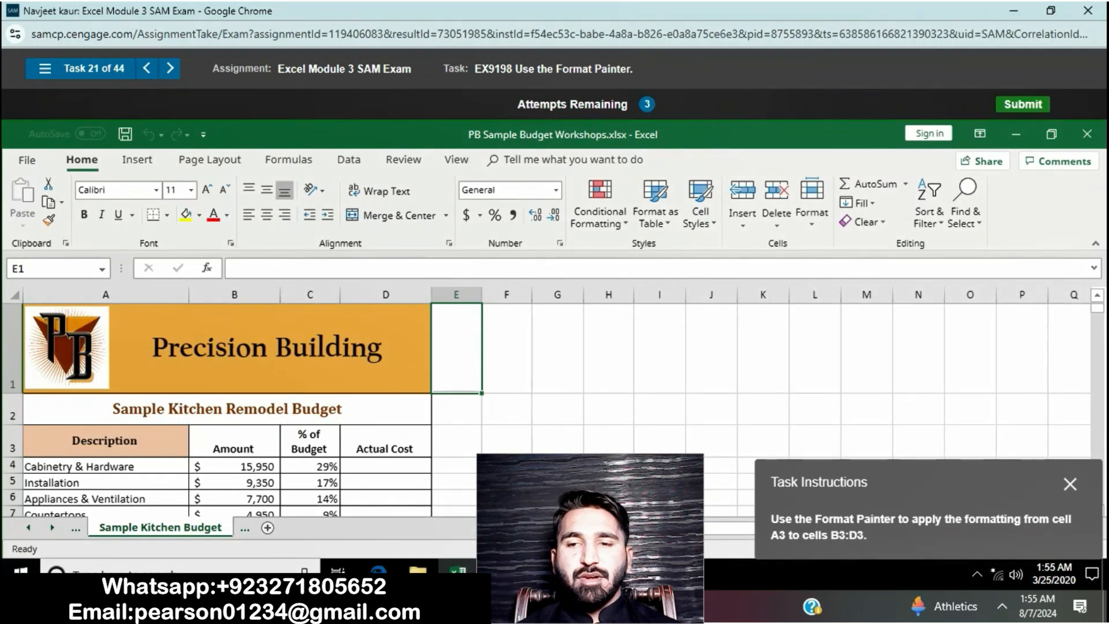
Step: Copy the formatting of cell A3 to cells B3:D3 with the Format Painter on the Sample Kitchen Budget worksheet
left_click(106, 441)
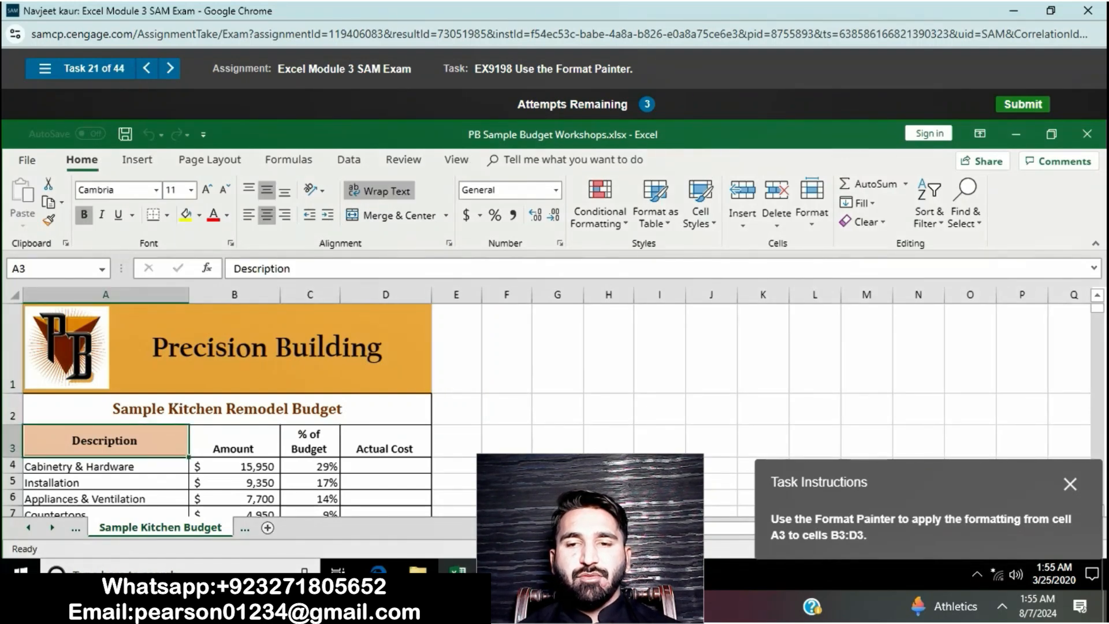
left_click(49, 220)
left_click_drag(229, 442, 386, 442)
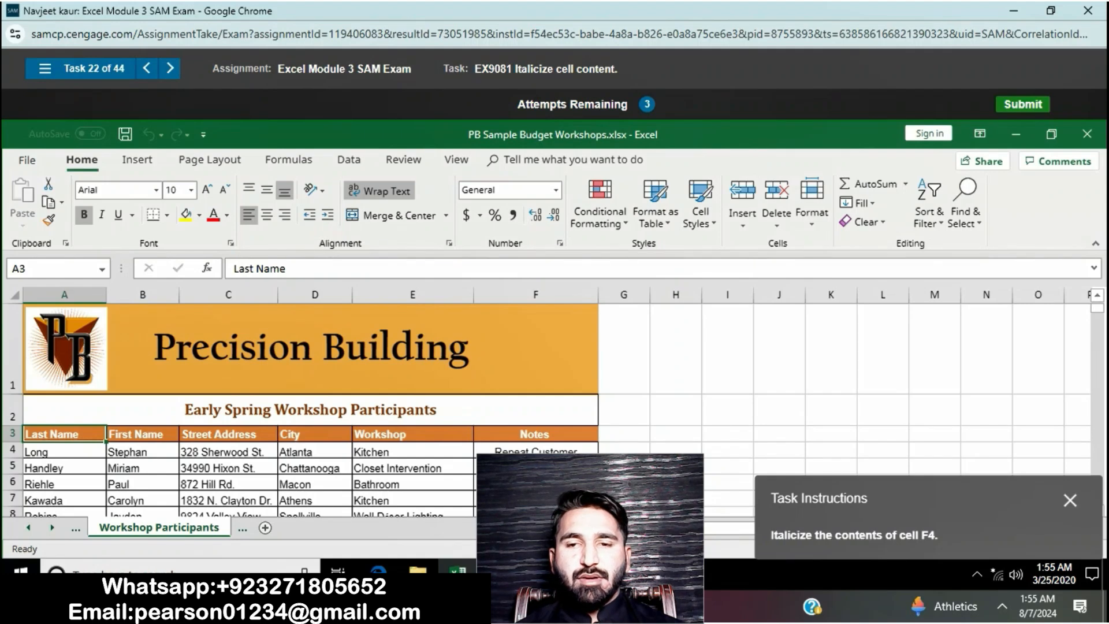
Step: Italicize the contents of cell F4 on the Workshop Participants worksheet
left_click(536, 450)
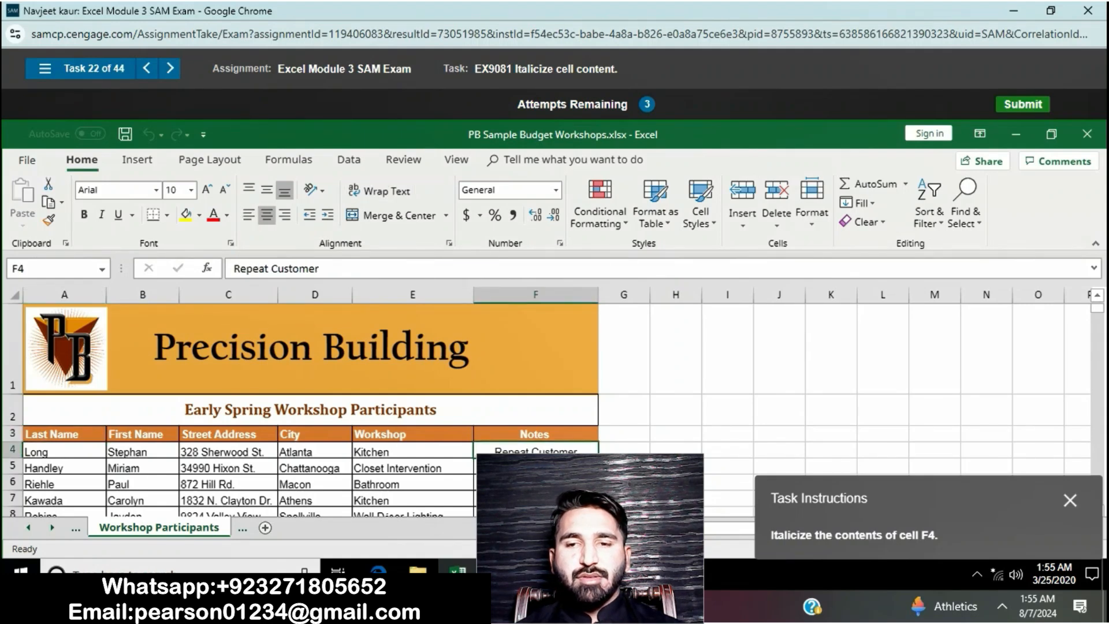
left_click(101, 215)
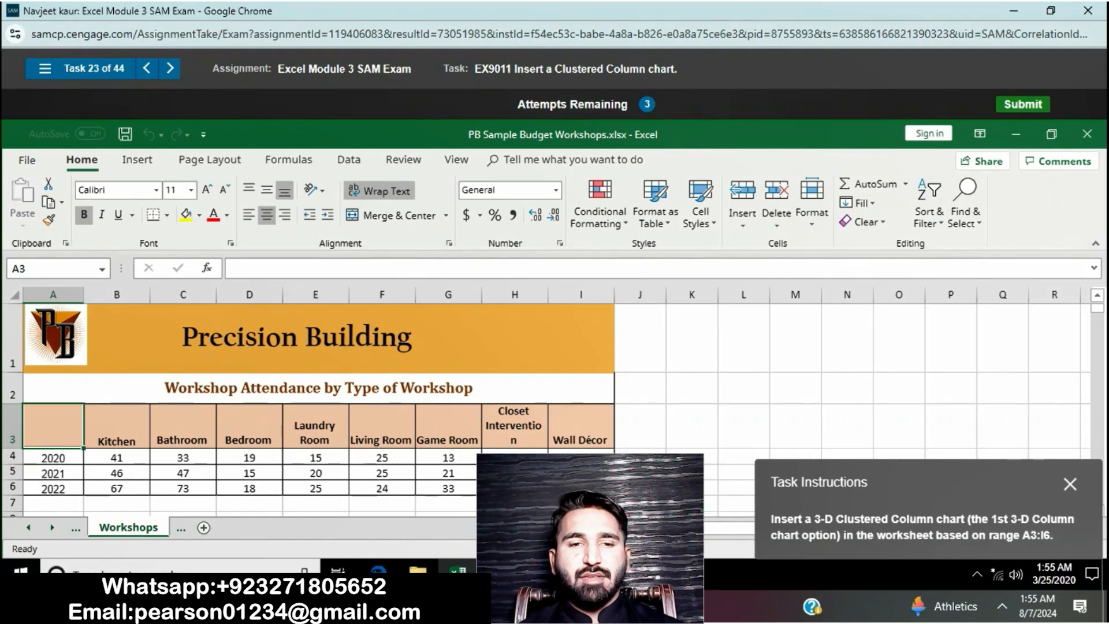
Step: Try to insert a 2-D Clustered Column chart based on range A3:I6 of the Workshops worksheet, and restart the task
left_click_drag(53, 427, 581, 327)
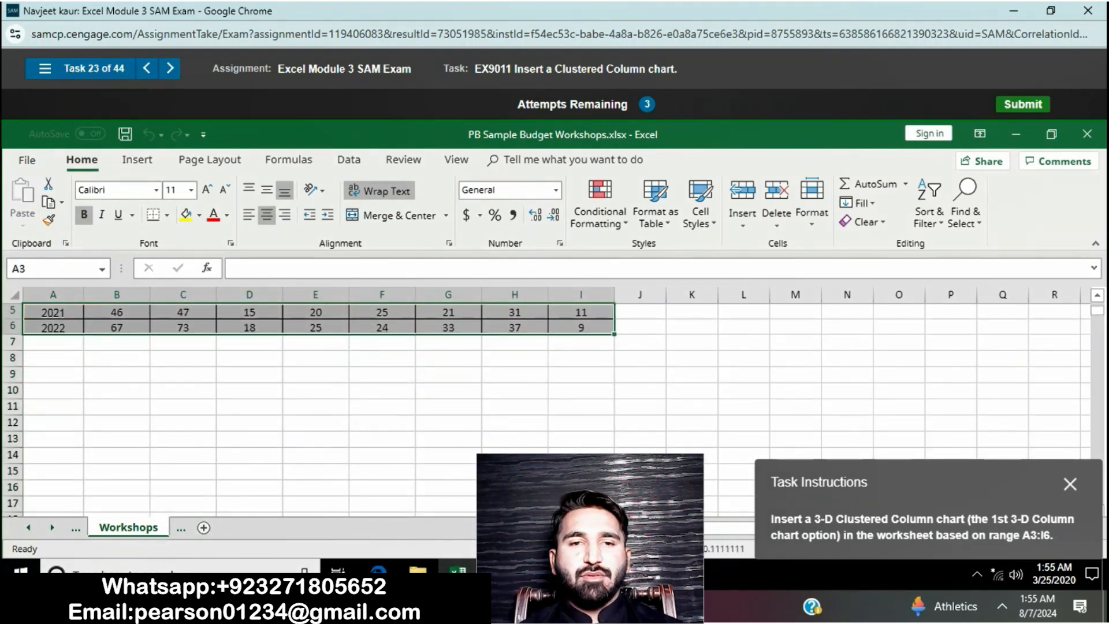
left_click(137, 160)
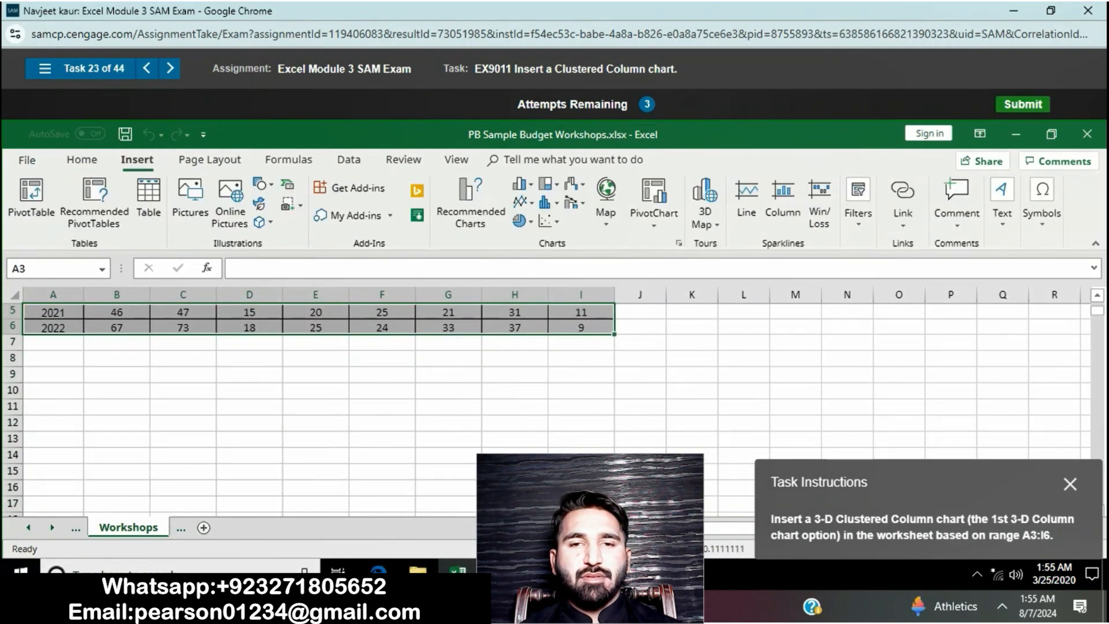
left_click(470, 202)
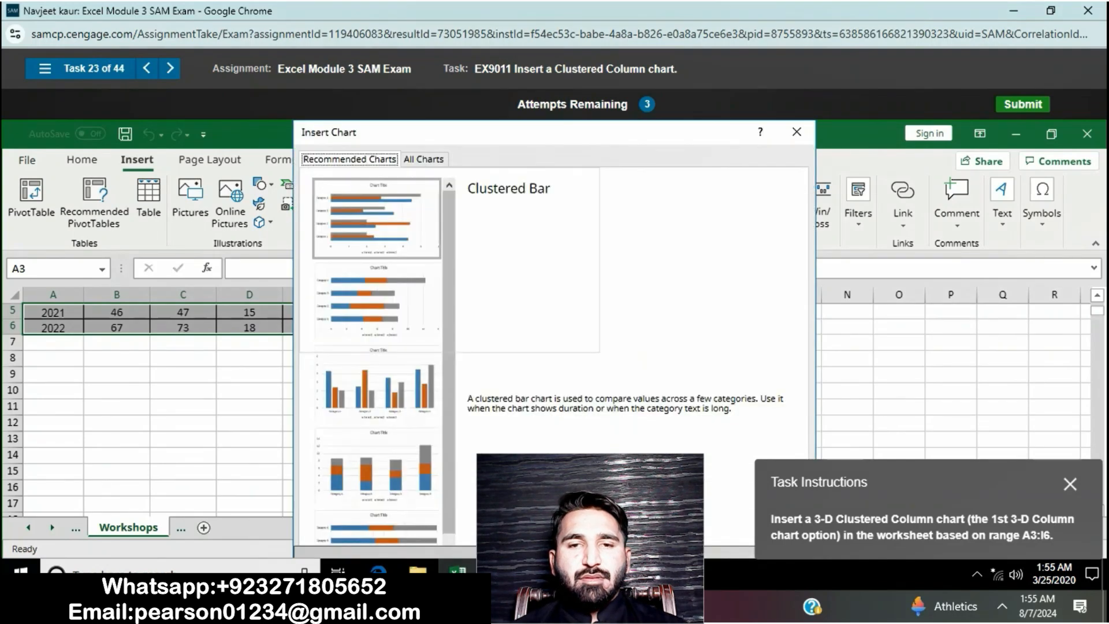
left_click(426, 159)
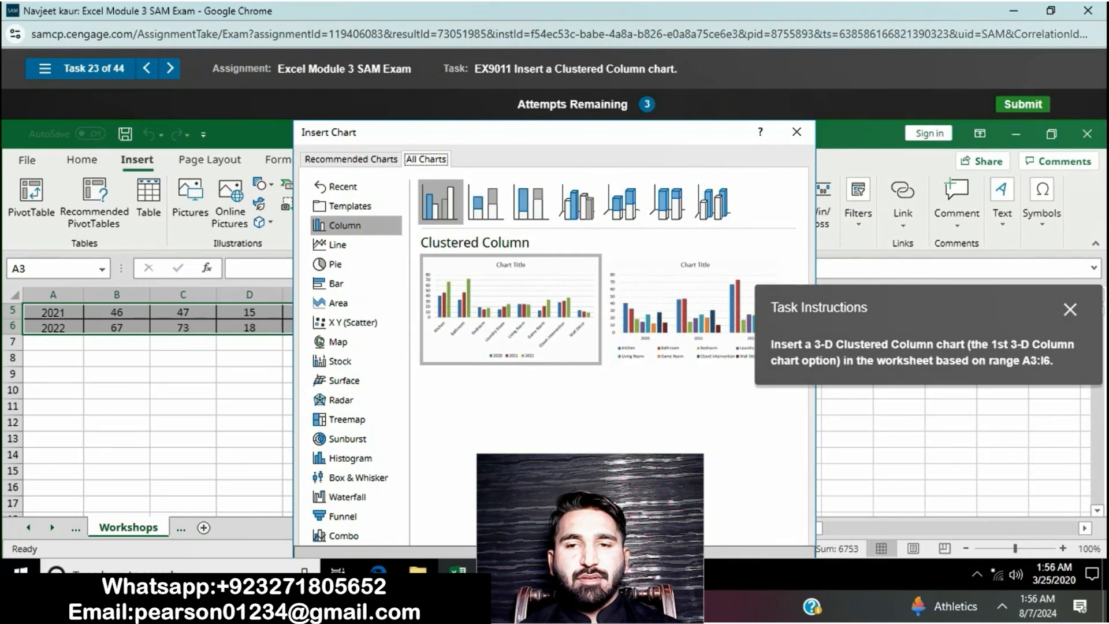
double_click(510, 309)
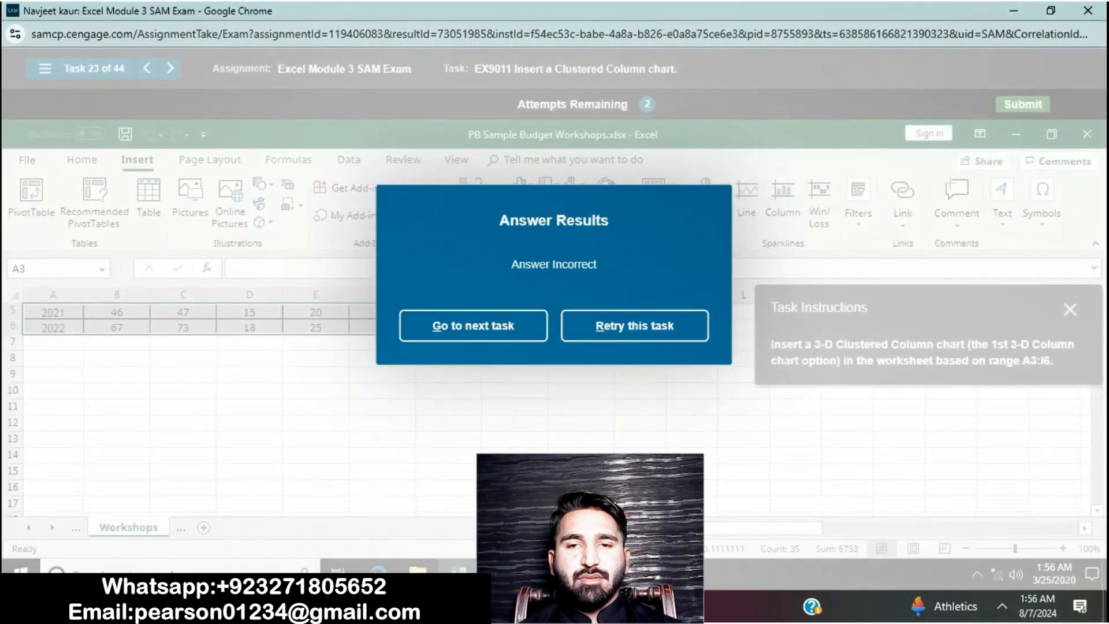
left_click(595, 325)
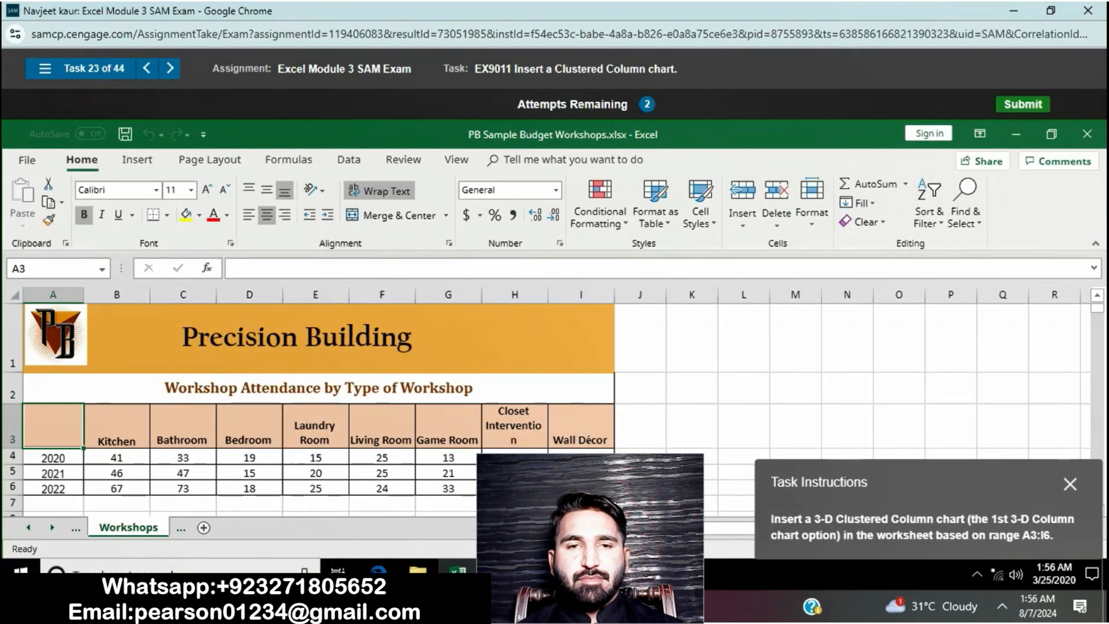
Step: Insert a 3-D Clustered Column chart based on range A3:I6 of the Workshops worksheet
left_click_drag(53, 427, 581, 488)
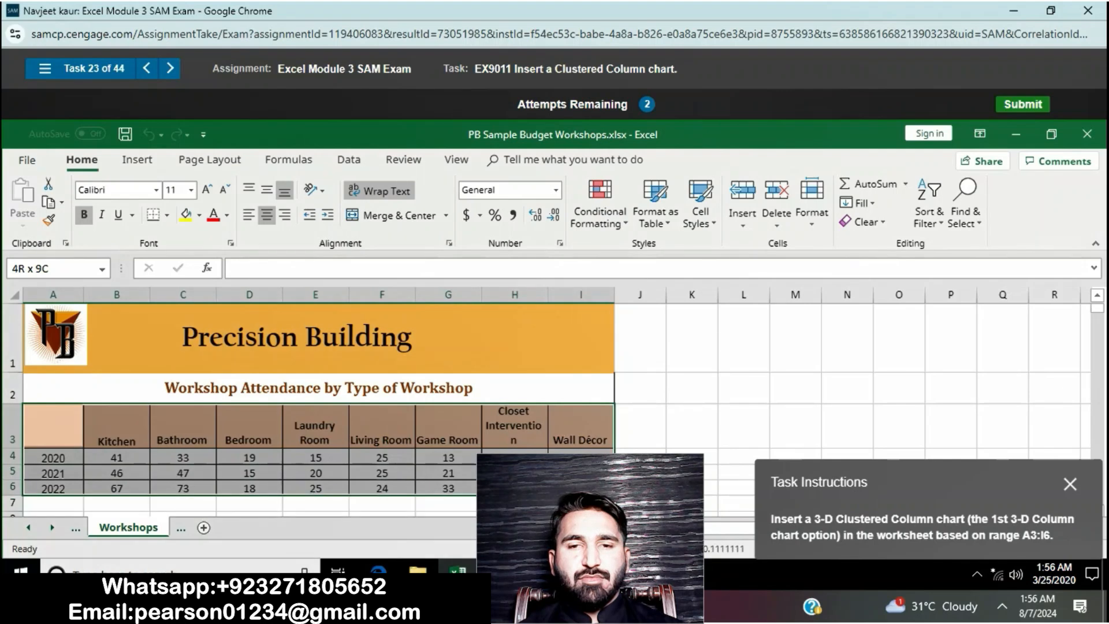
left_click(137, 159)
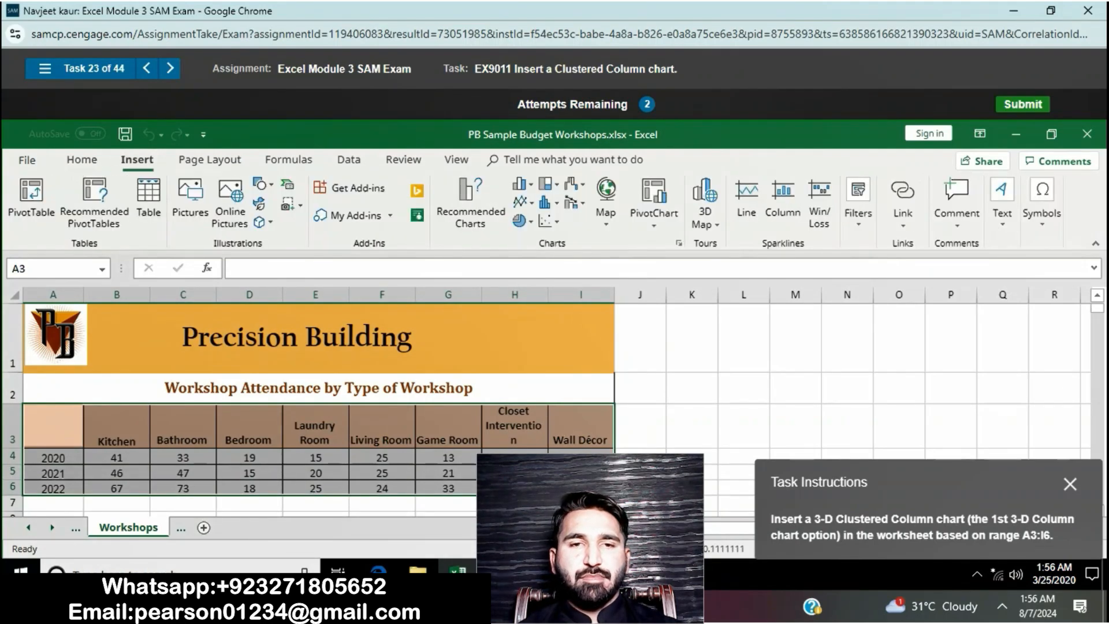
left_click(679, 243)
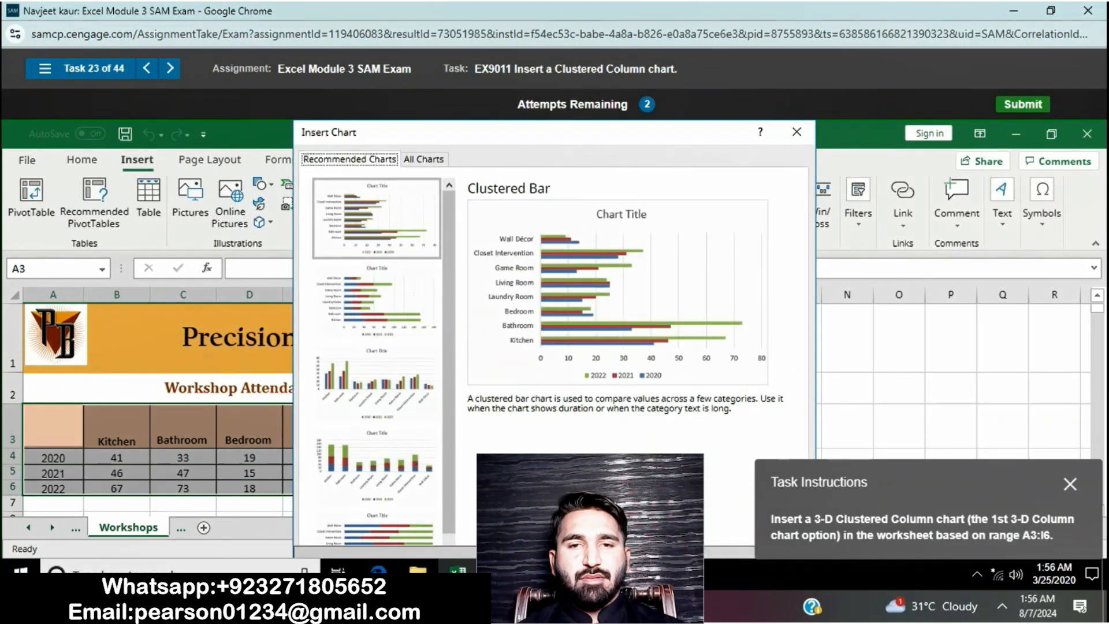
left_click(424, 159)
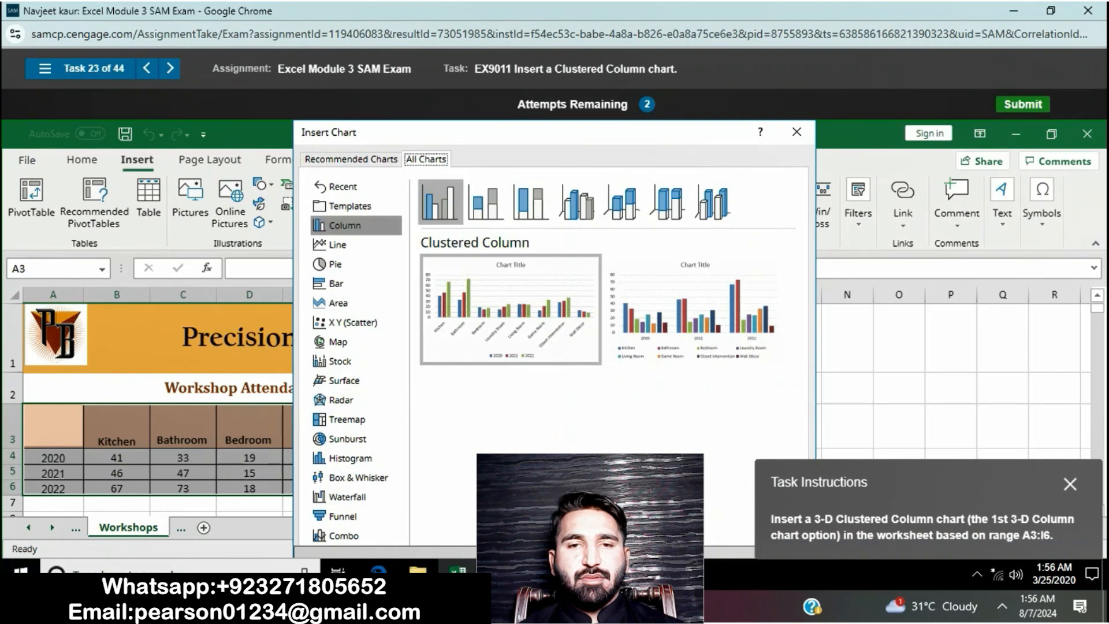
left_click(486, 202)
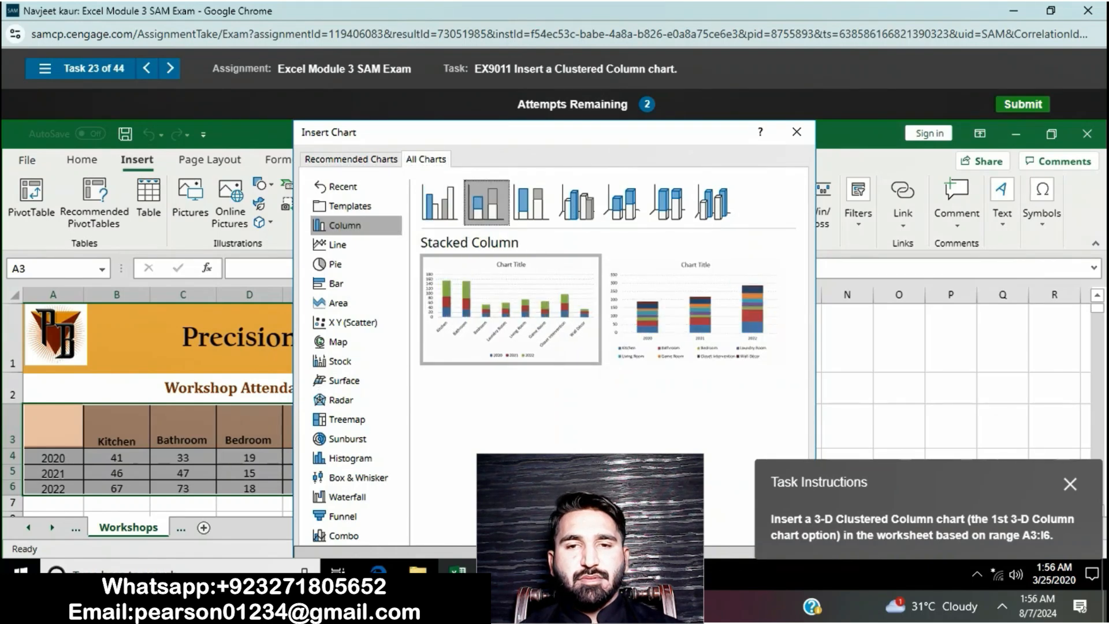
left_click(531, 202)
left_click(577, 202)
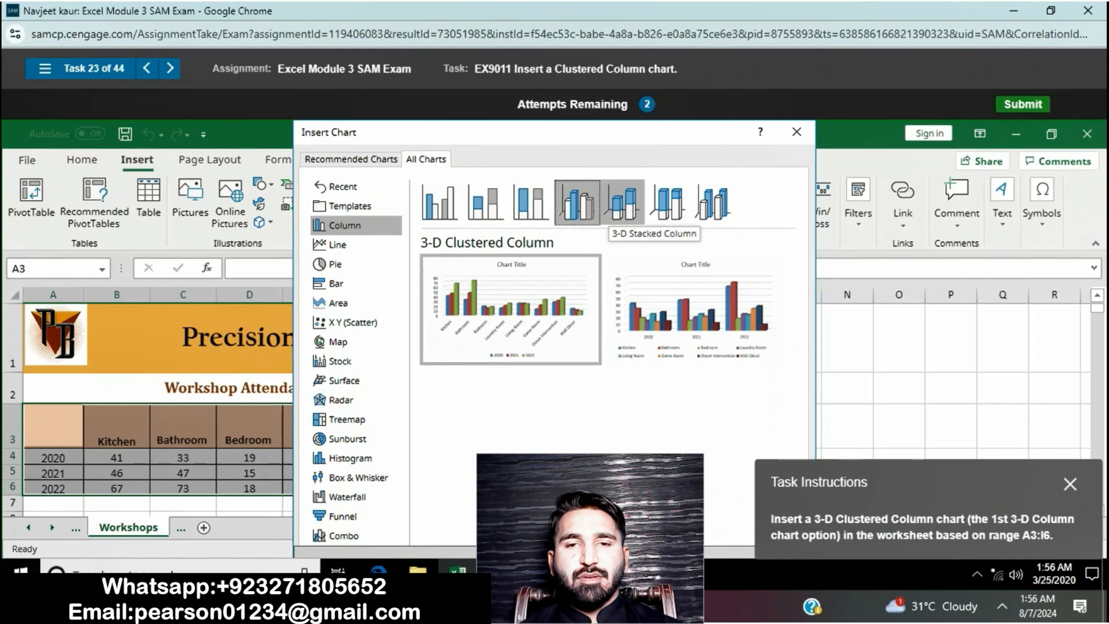
double_click(511, 309)
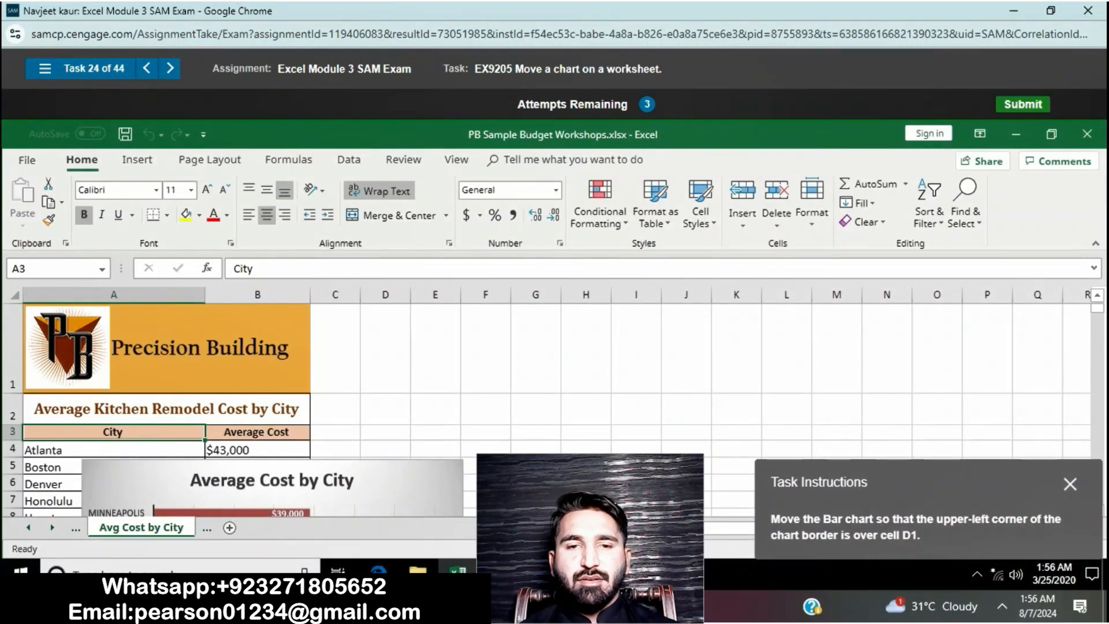
Step: Move the Average Cost by City bar chart so its upper-left corner is over cell D1
left_click_drag(141, 481, 420, 324)
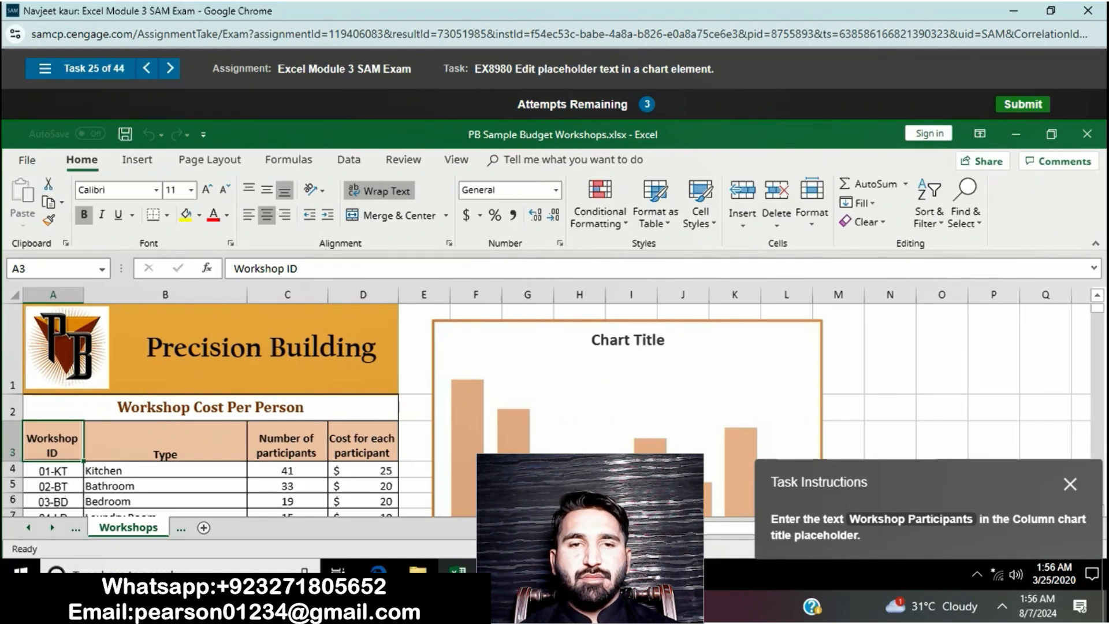
Step: Try to replace the column chart's placeholder title with "Workshop Participants", and restart the task
left_click(662, 340)
left_click(665, 340)
left_click_drag(665, 340, 600, 340)
key("BackSpace")
key("BackSpace")
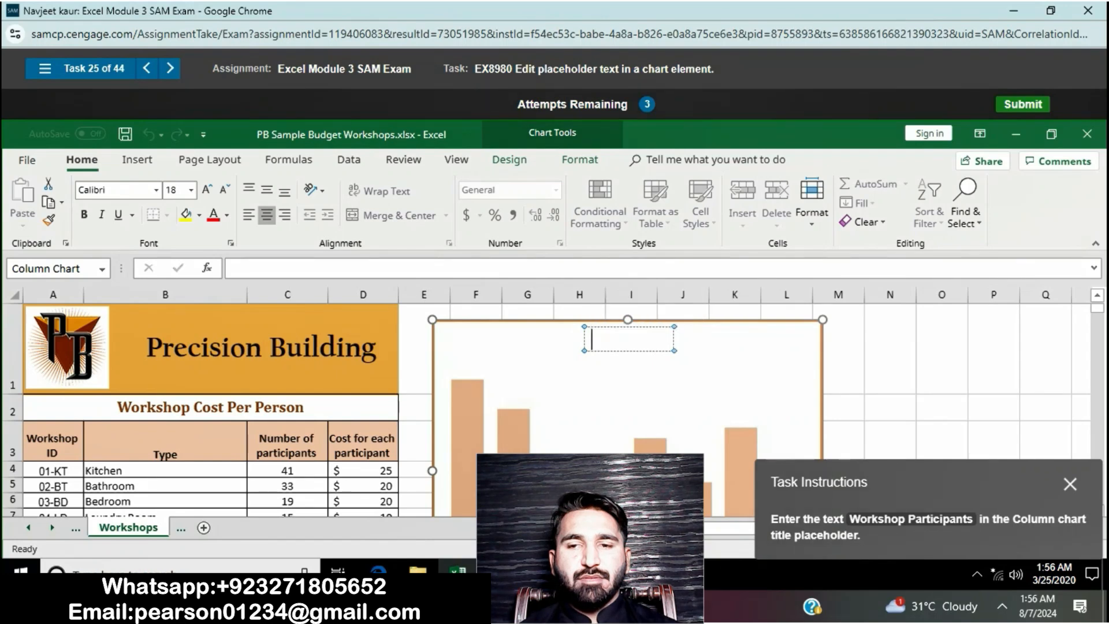
type("W")
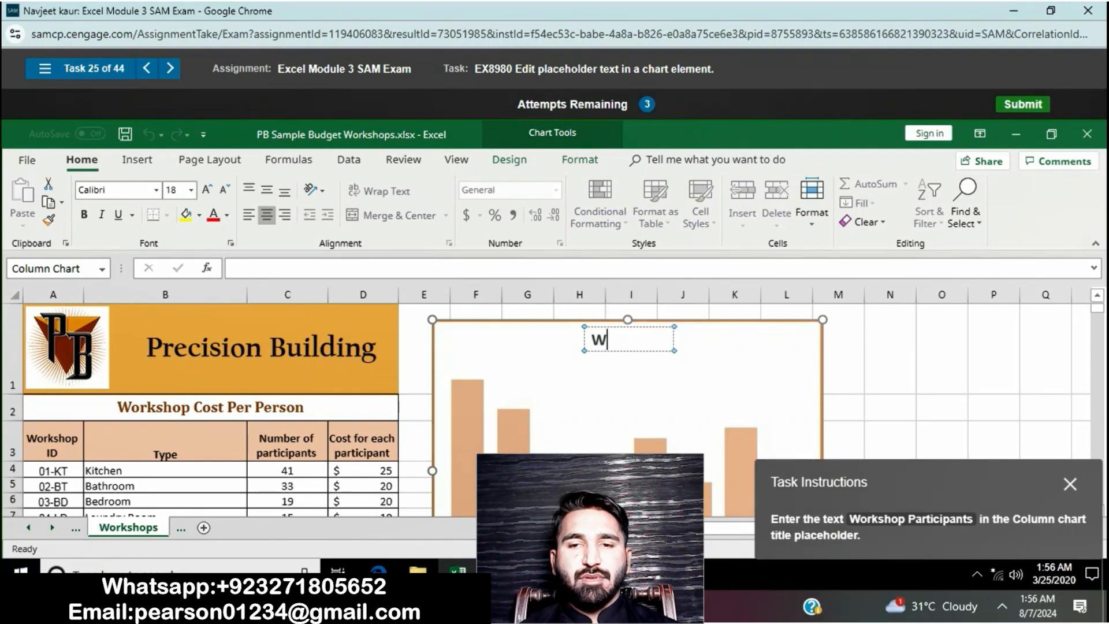
type("ork")
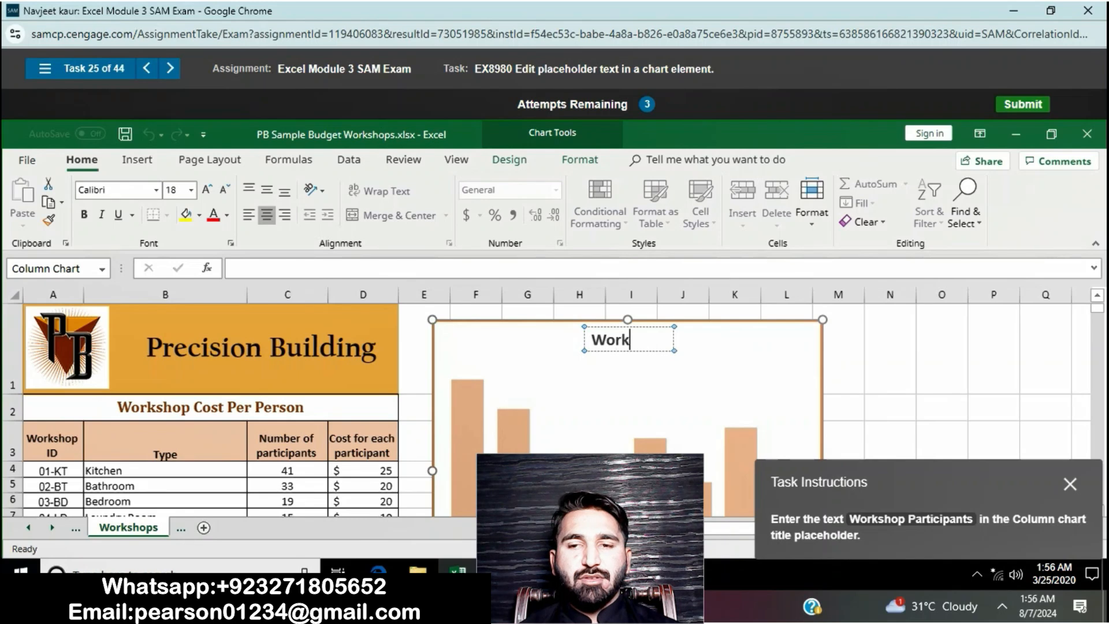
type("shop")
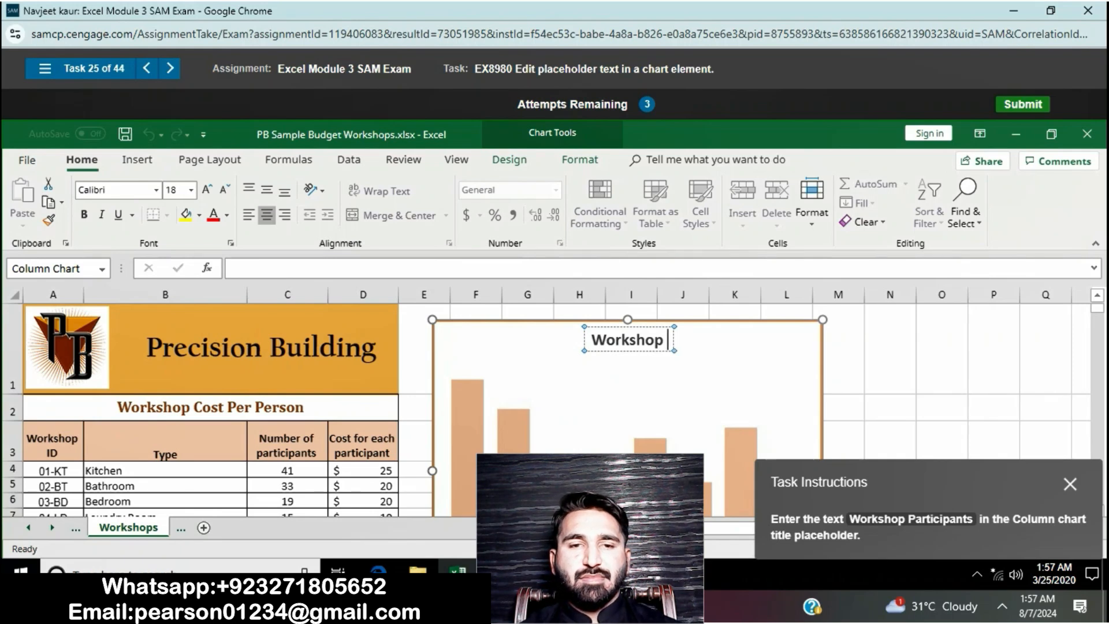
type("P P")
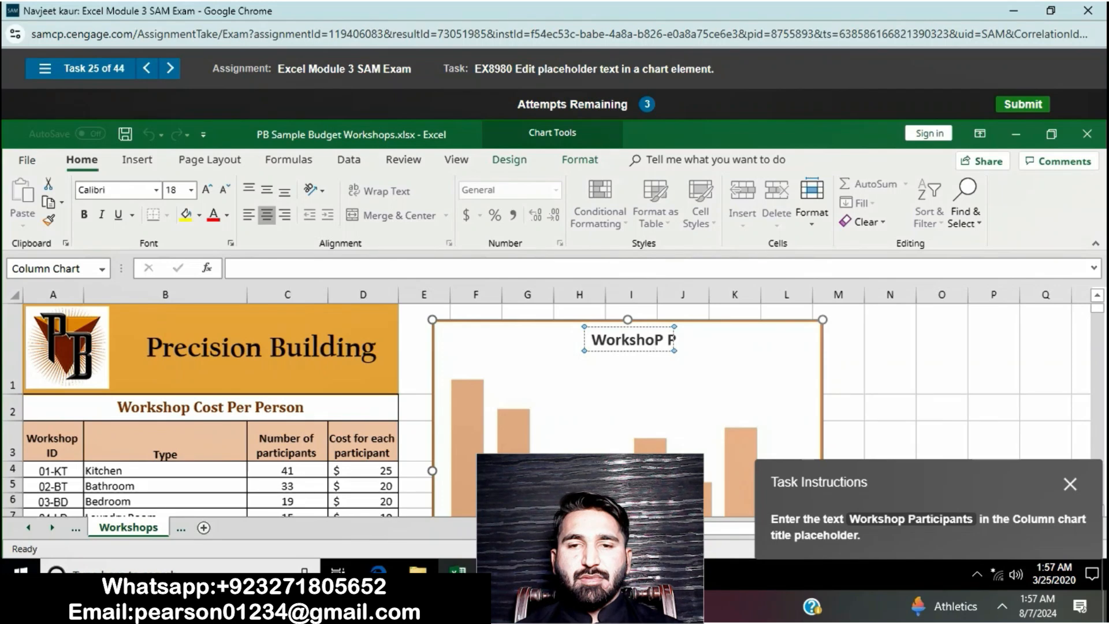
key("BackSpace")
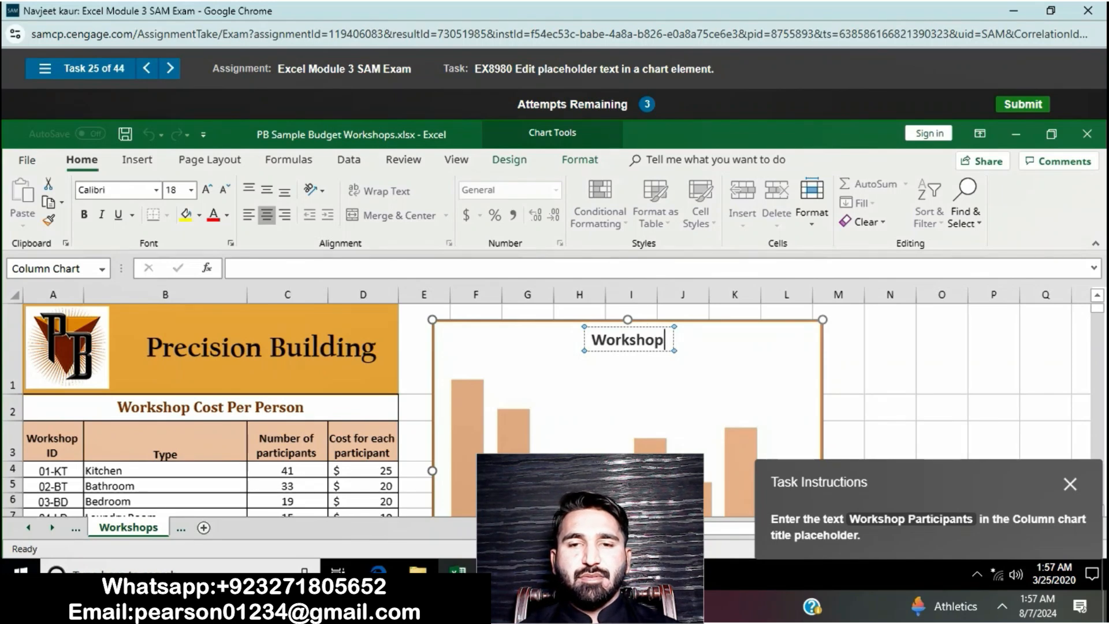
type("r")
key("BackSpace")
type("ar")
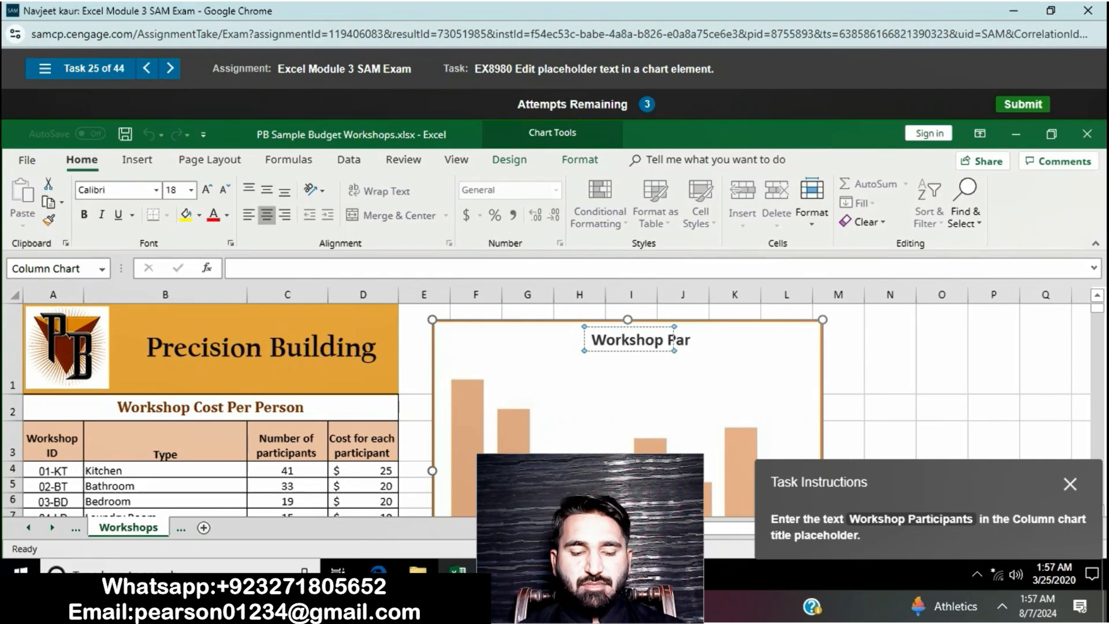
type("ticipants")
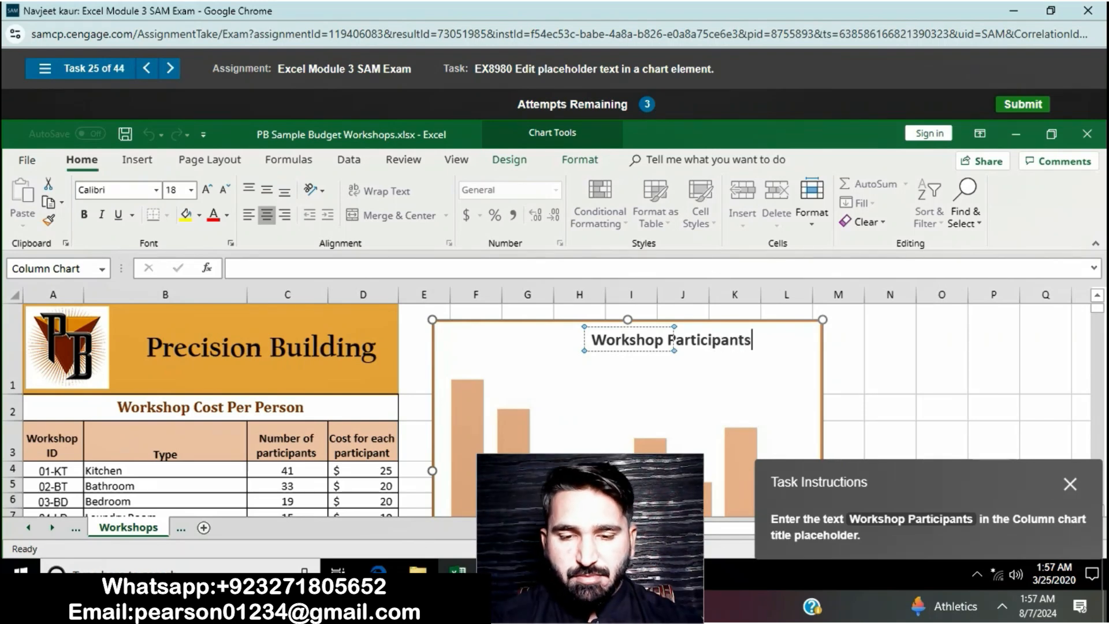
key("Return")
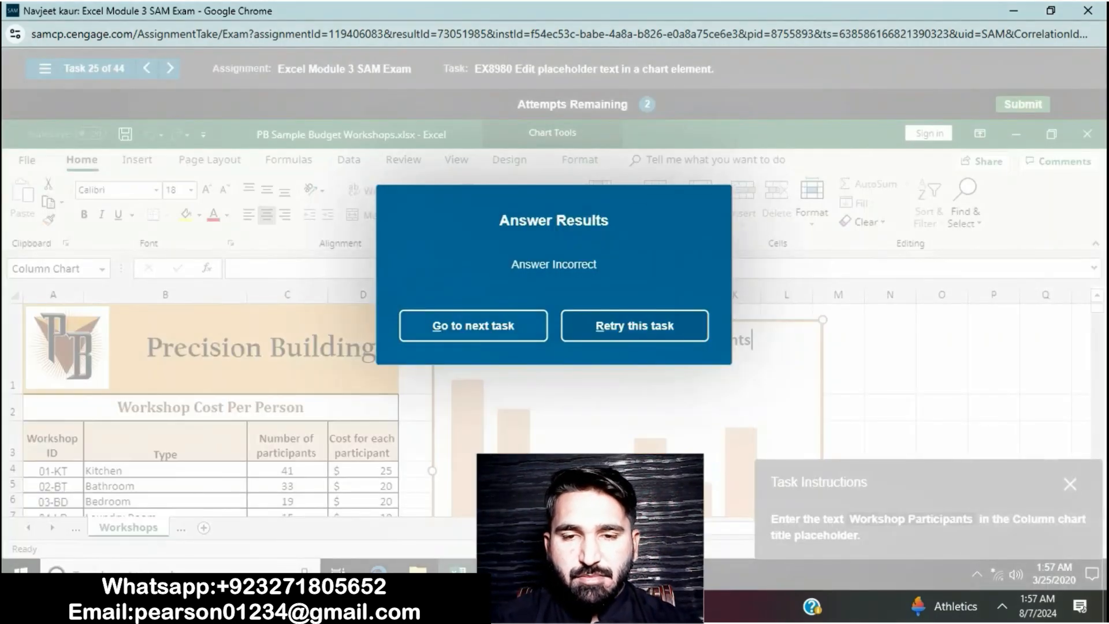
left_click(631, 331)
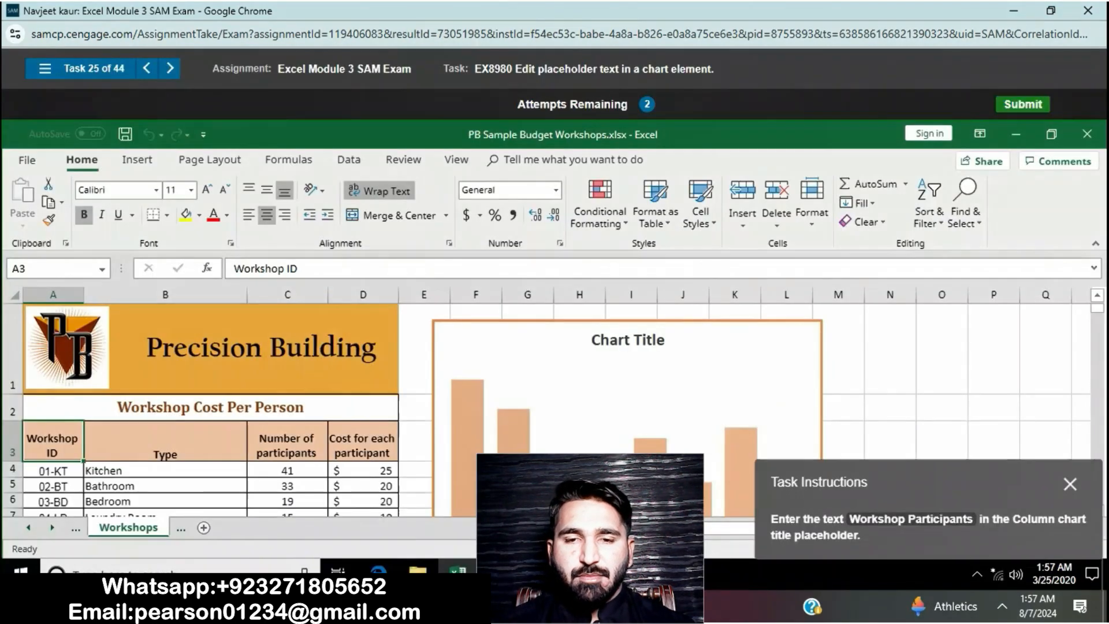
Step: Replace the column chart's placeholder title with the text "Workshop Participants" and leave the chart
left_click(630, 339)
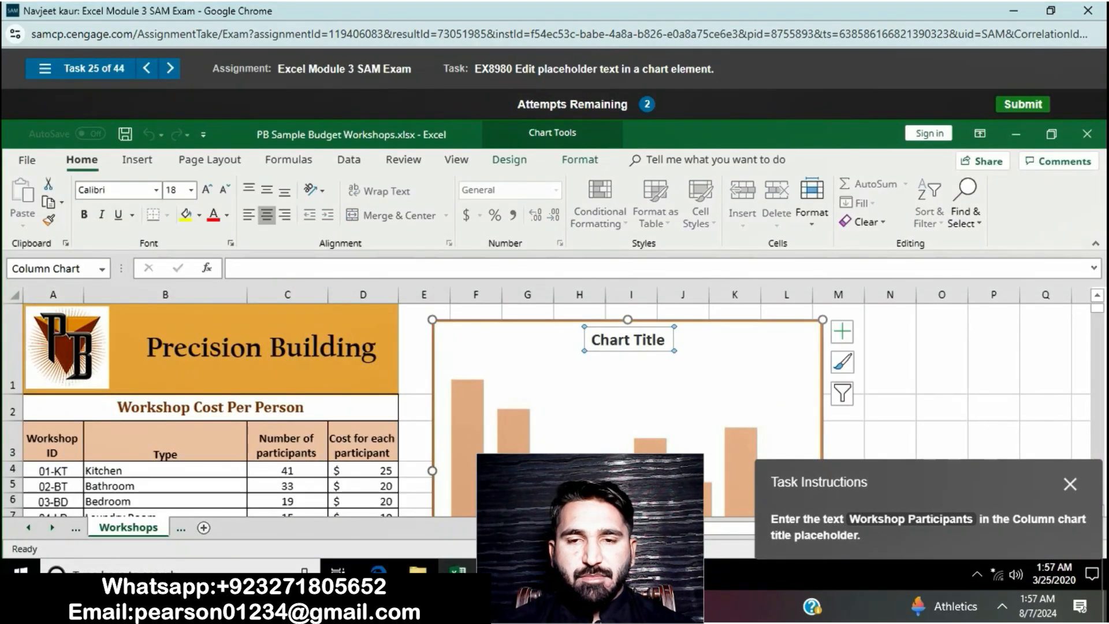
left_click(665, 340)
left_click_drag(665, 340, 591, 340)
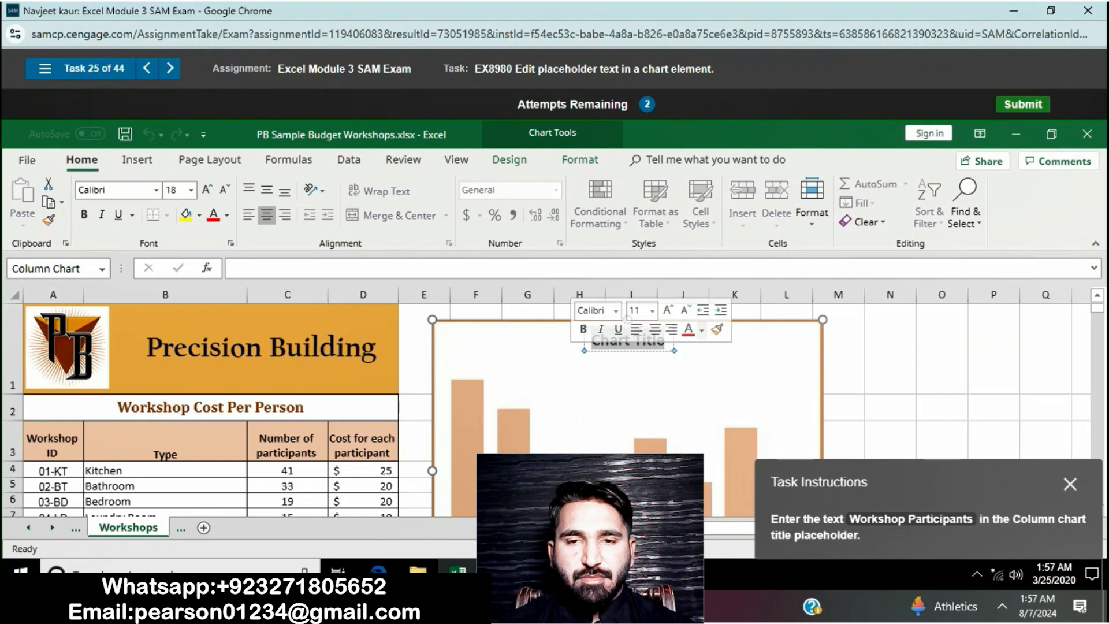
key("BackSpace")
type("Work")
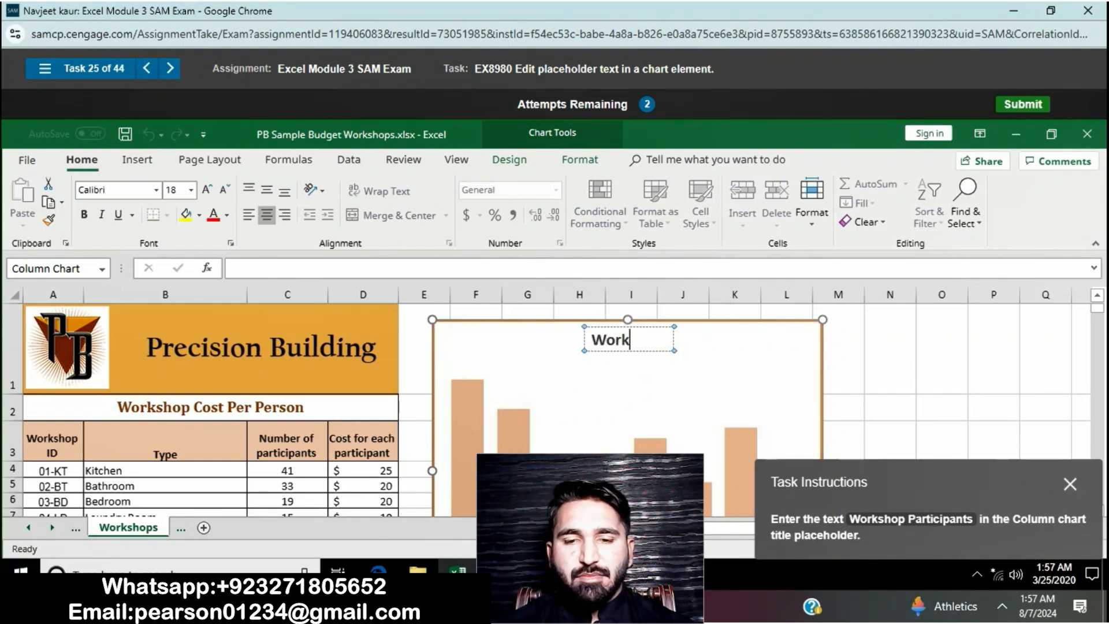
type("shop Part")
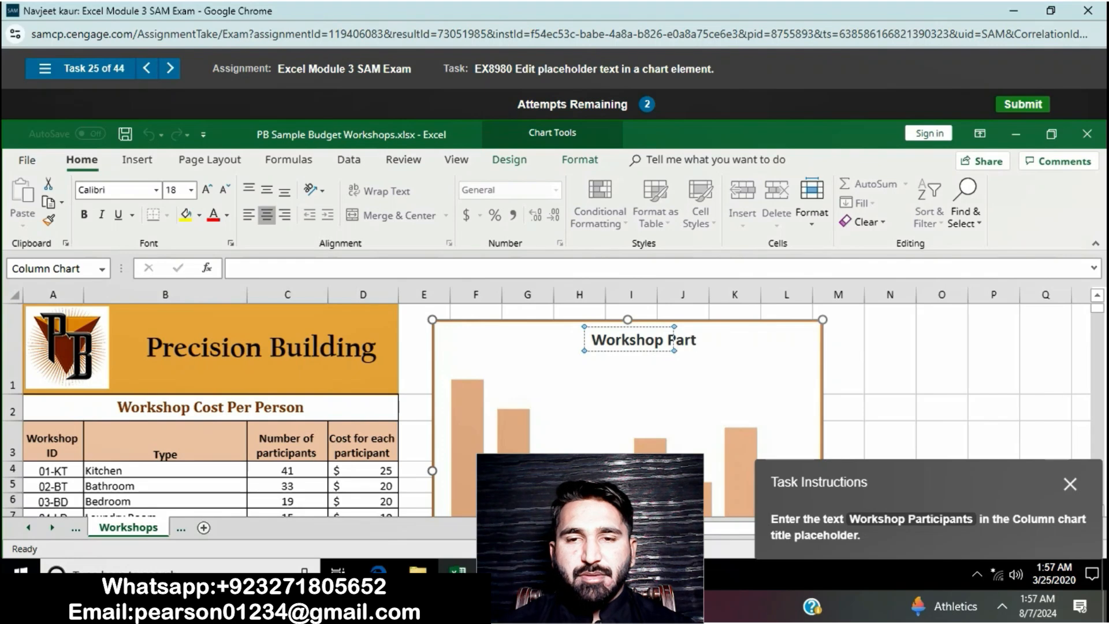
type("ici")
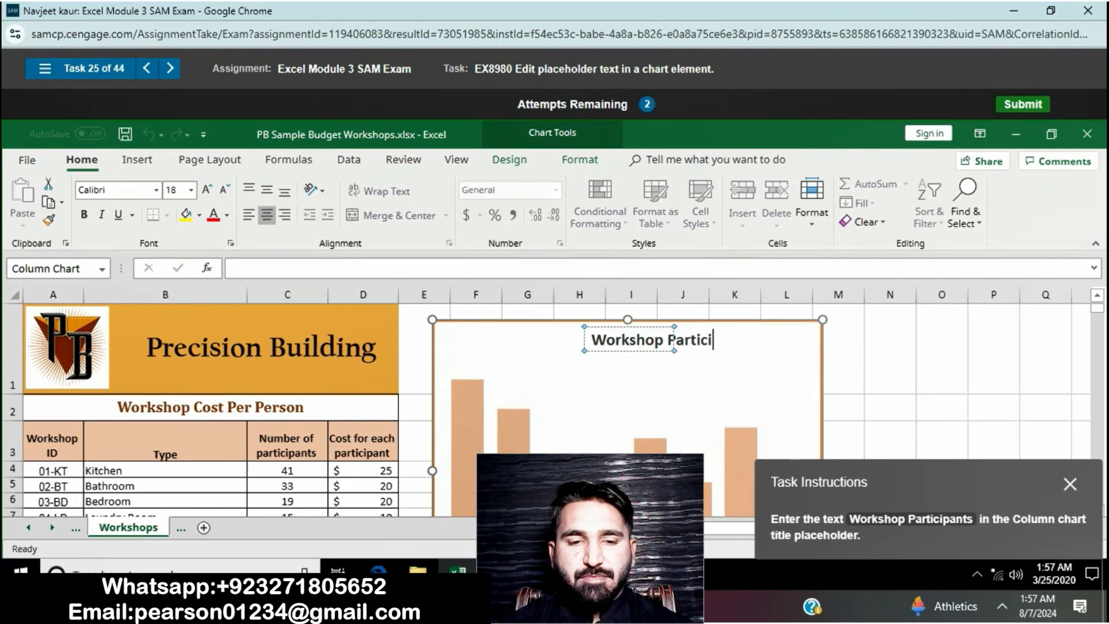
type("pants")
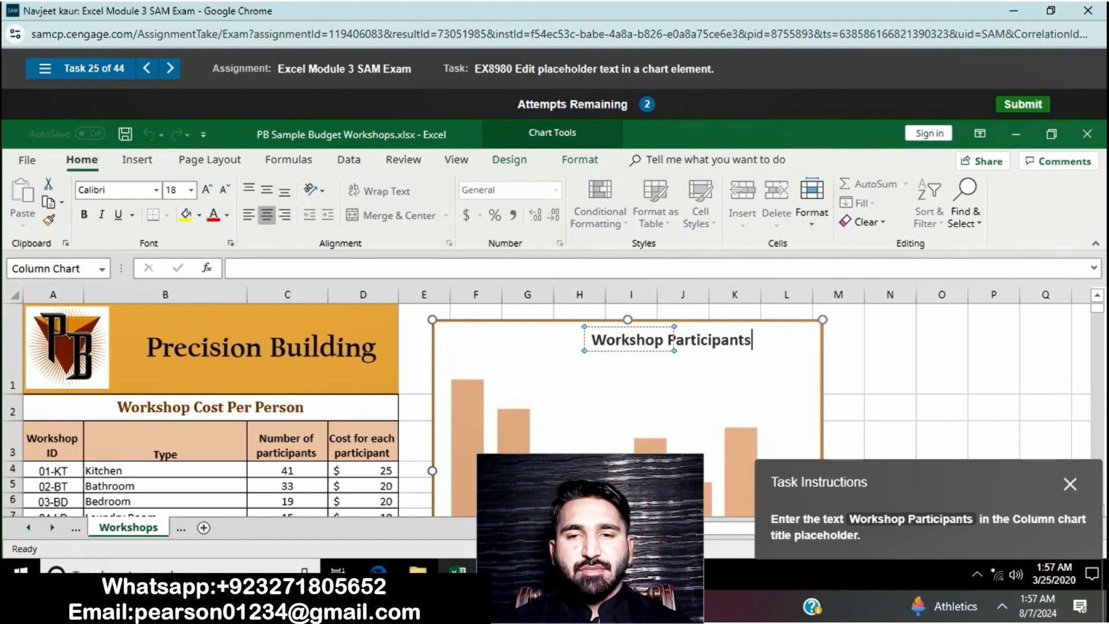
left_click(942, 346)
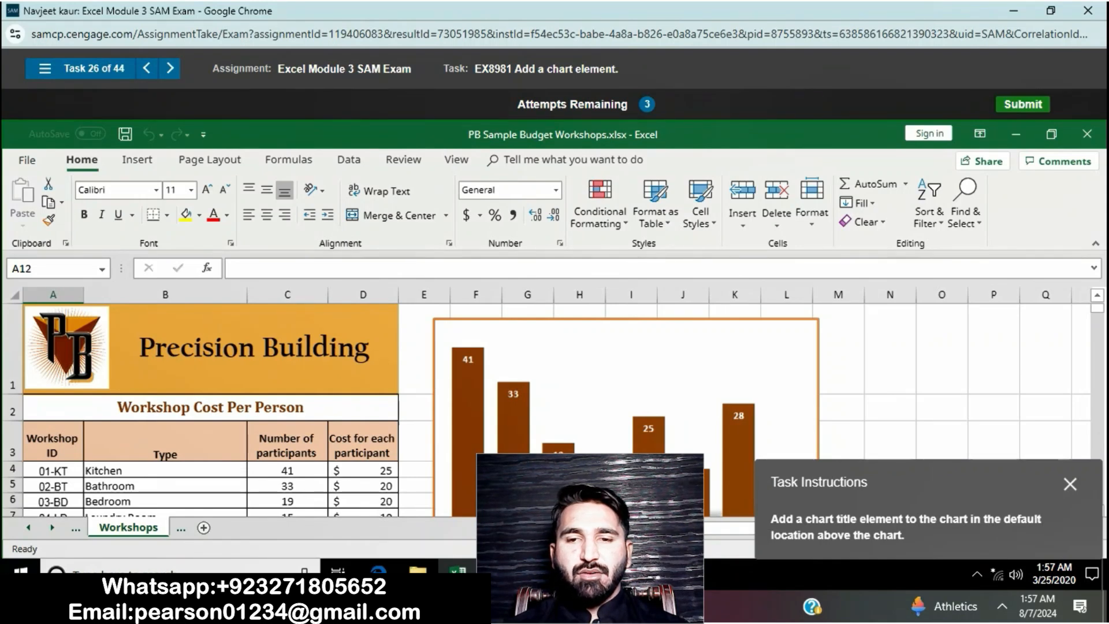
Step: Add a chart title element in the default location above the column chart on the Workshops worksheet
left_click(605, 370)
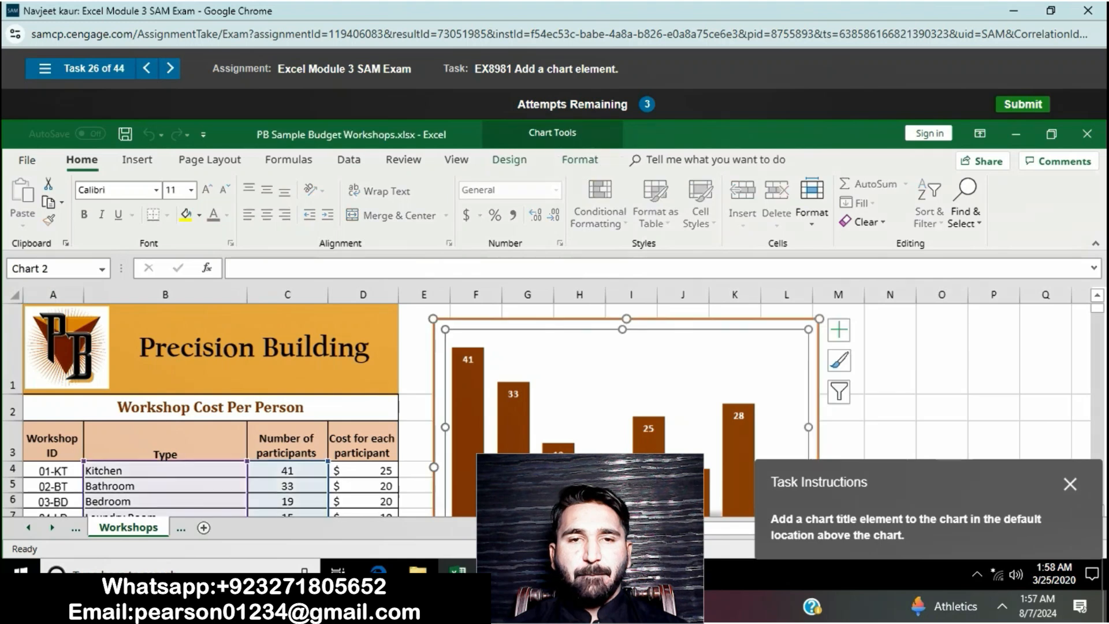
left_click(839, 329)
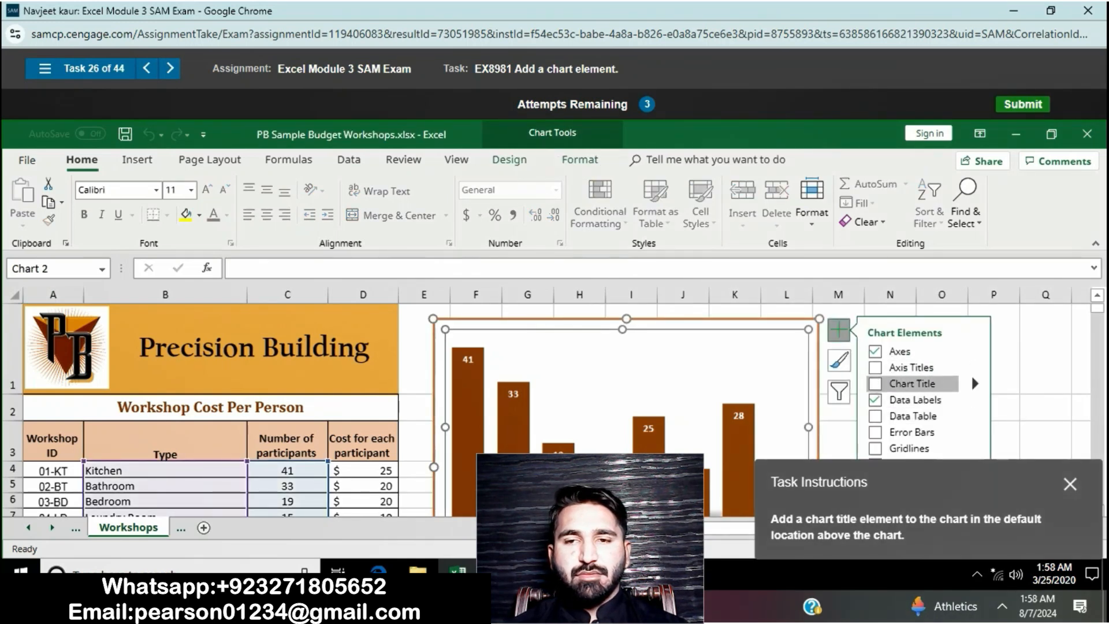
left_click(876, 383)
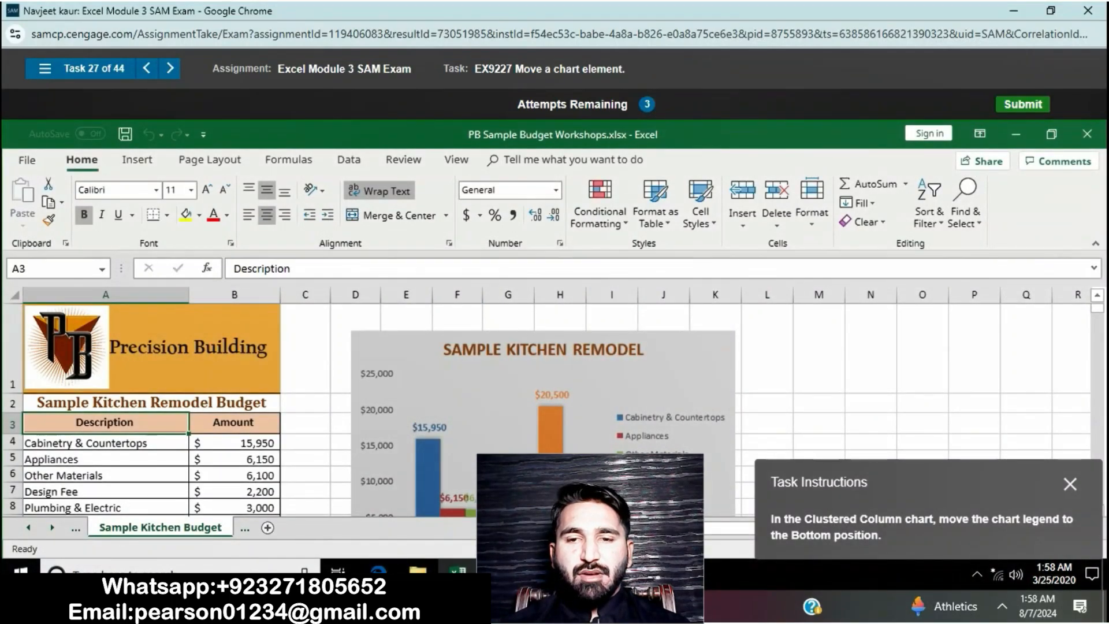
Step: Move the Sample Kitchen Remodel chart's legend to the Bottom position, and skip the axis titles task
left_click(681, 372)
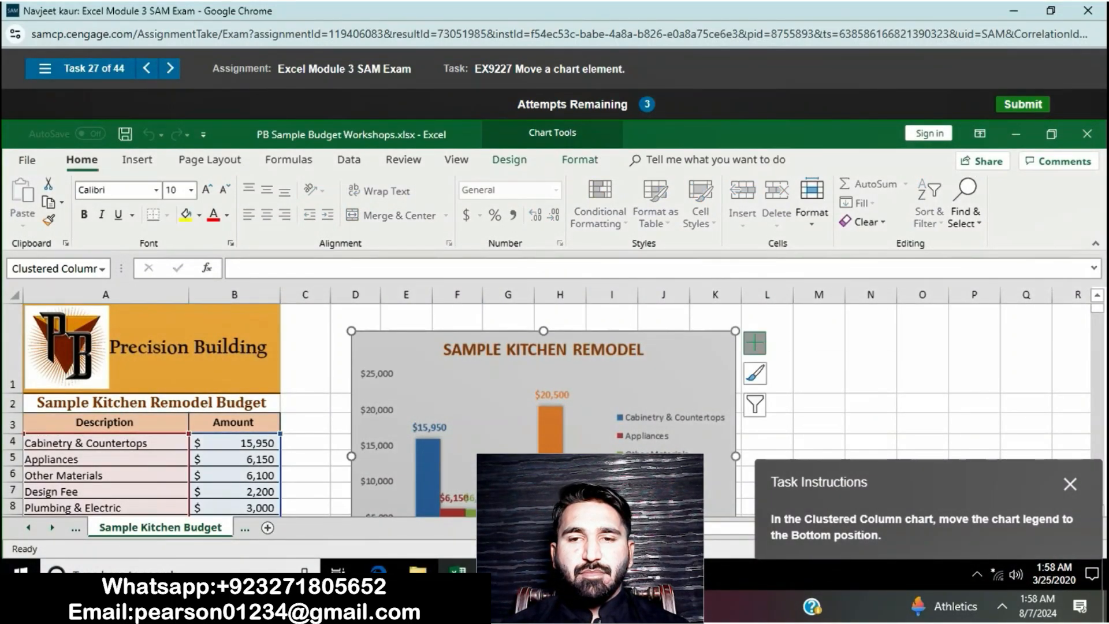
left_click(754, 342)
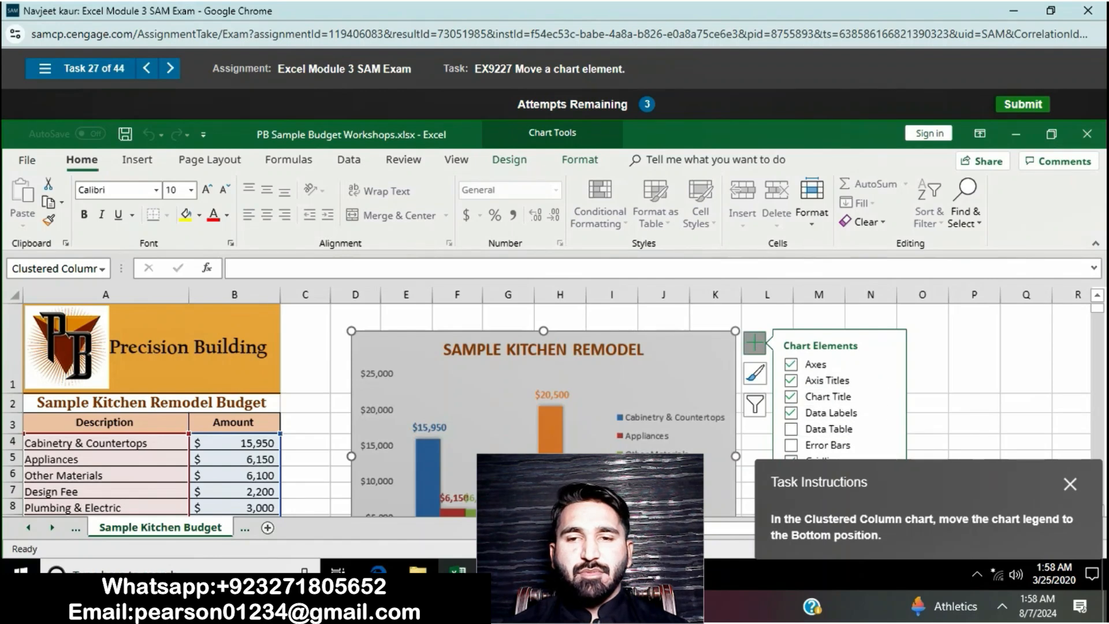
left_click_drag(925, 483, 507, 432)
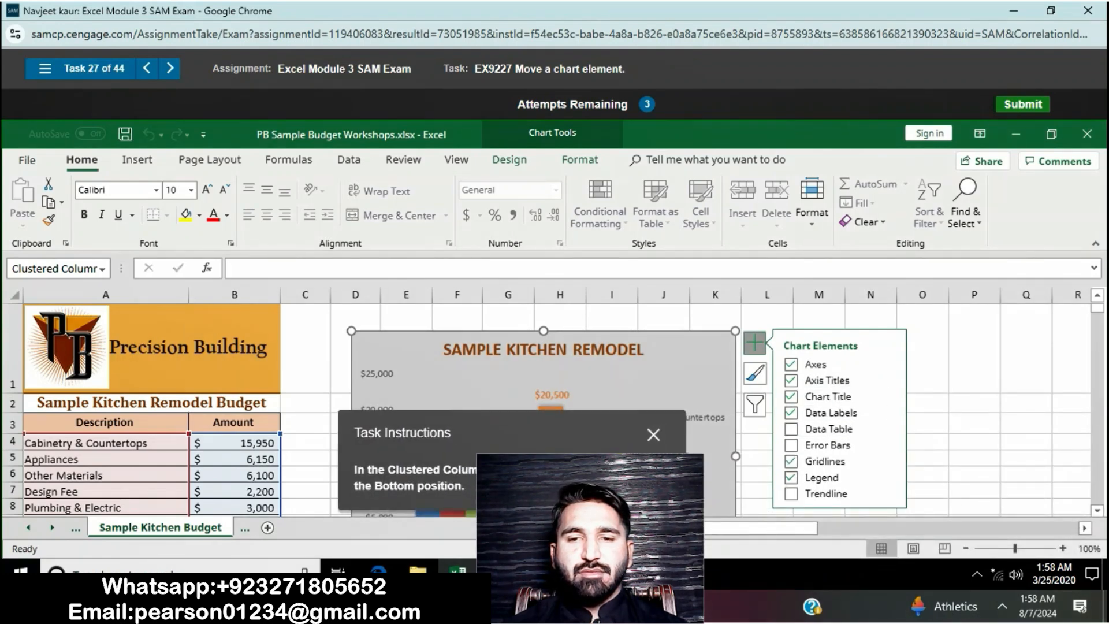
left_click(890, 477)
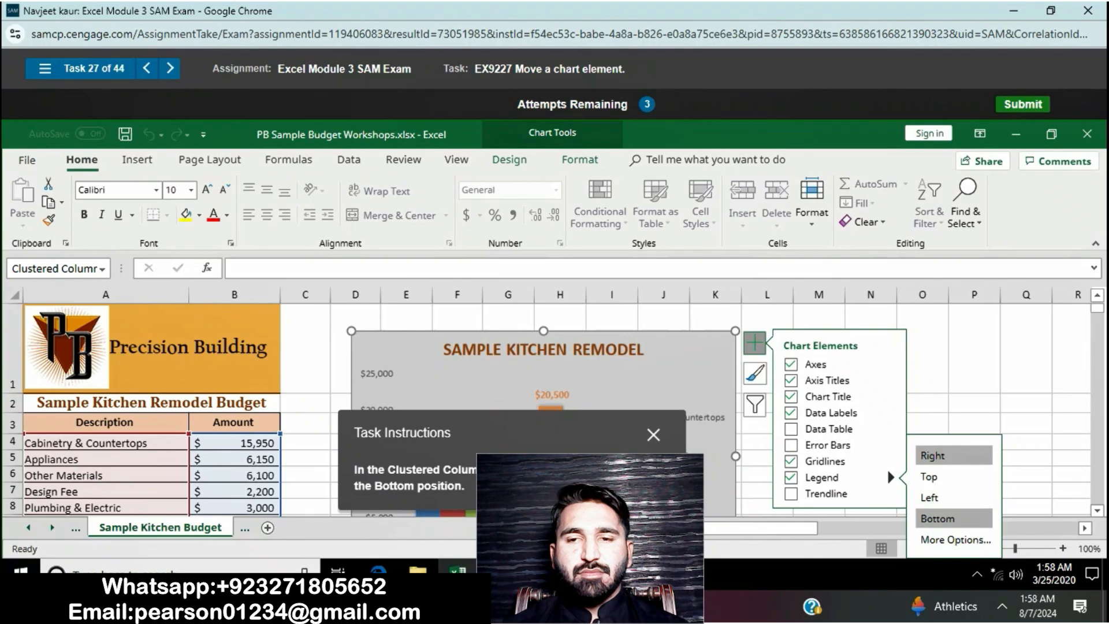
left_click(937, 518)
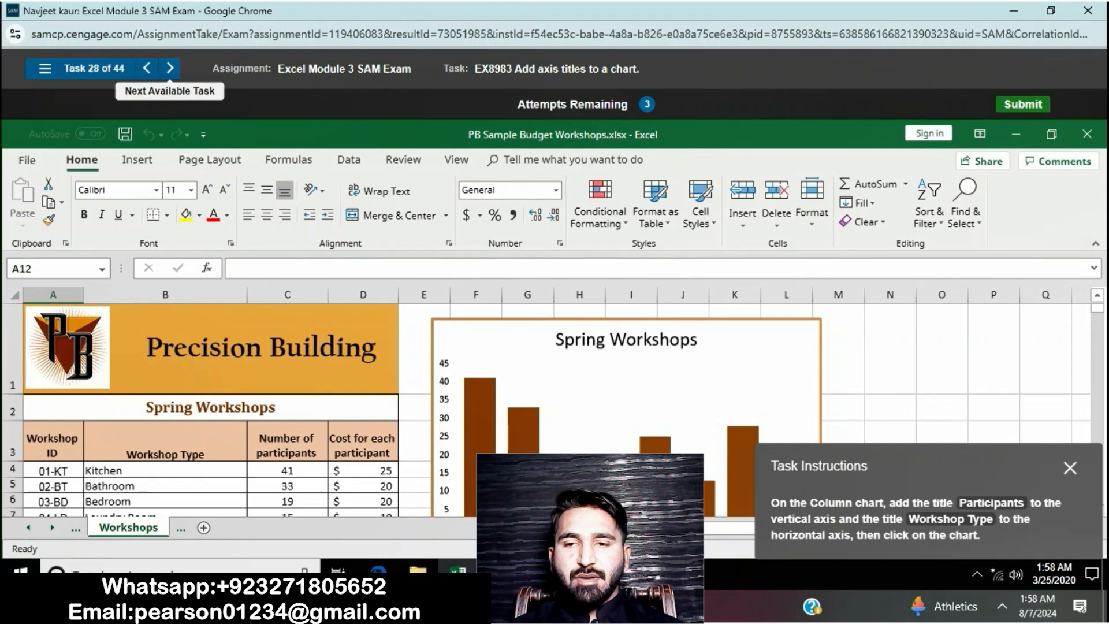
left_click(170, 69)
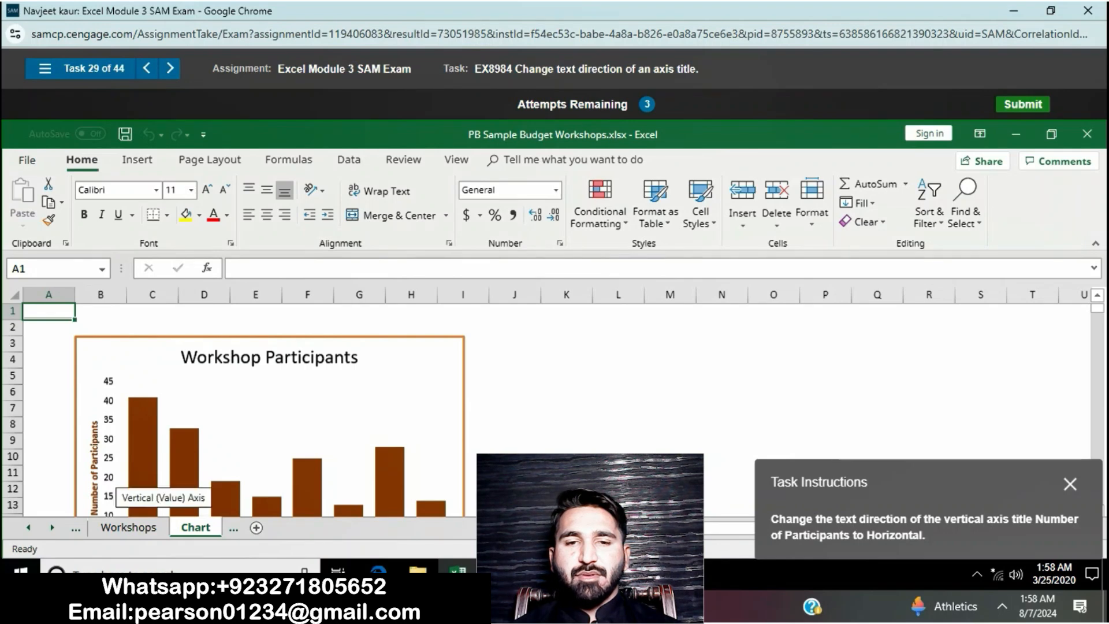
Step: Try to change the text direction from the vertical axis of the Workshop Participants chart, and retry the task
left_click(109, 477)
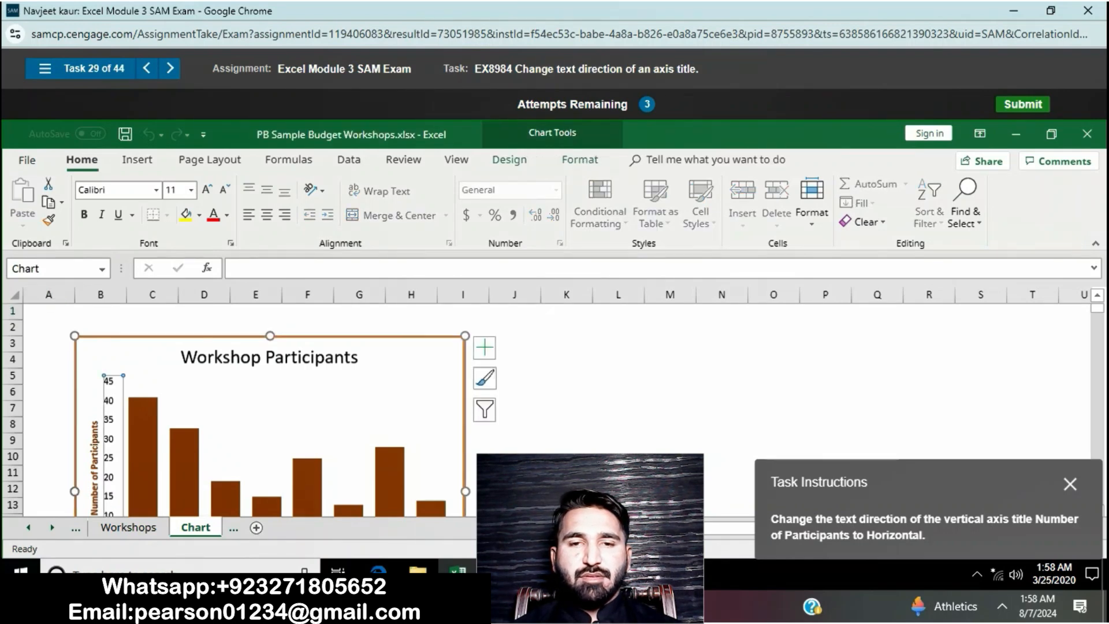
right_click(110, 478)
left_click(165, 464)
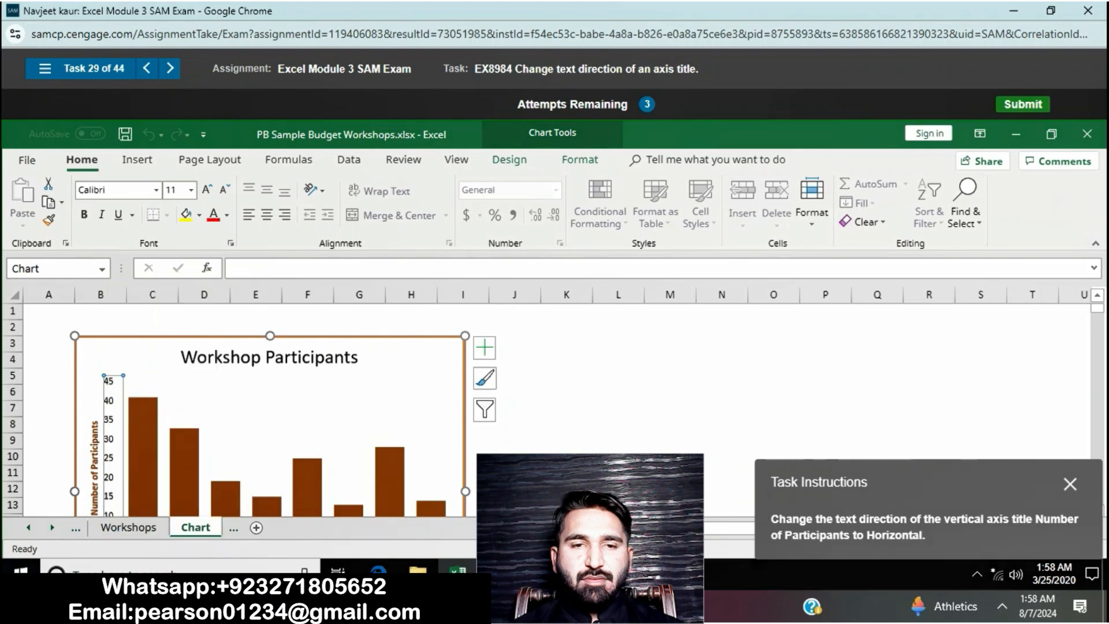
left_click(635, 326)
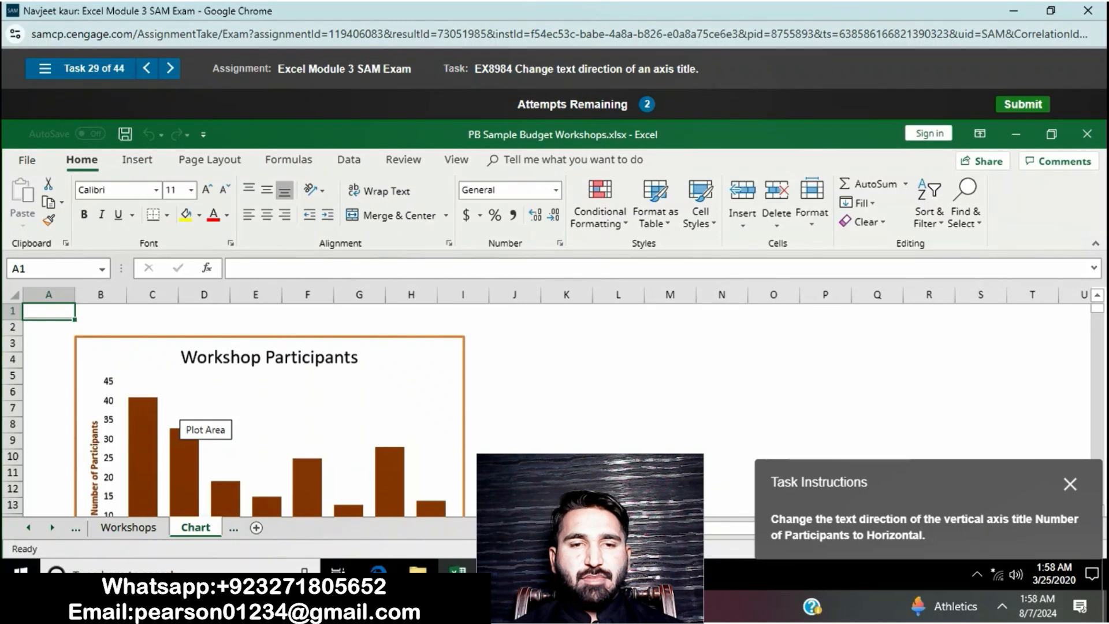
Step: Try to make the axis title text horizontal by applying Flip Horizontal to the selected vertical axis, and retry the task
left_click(109, 457)
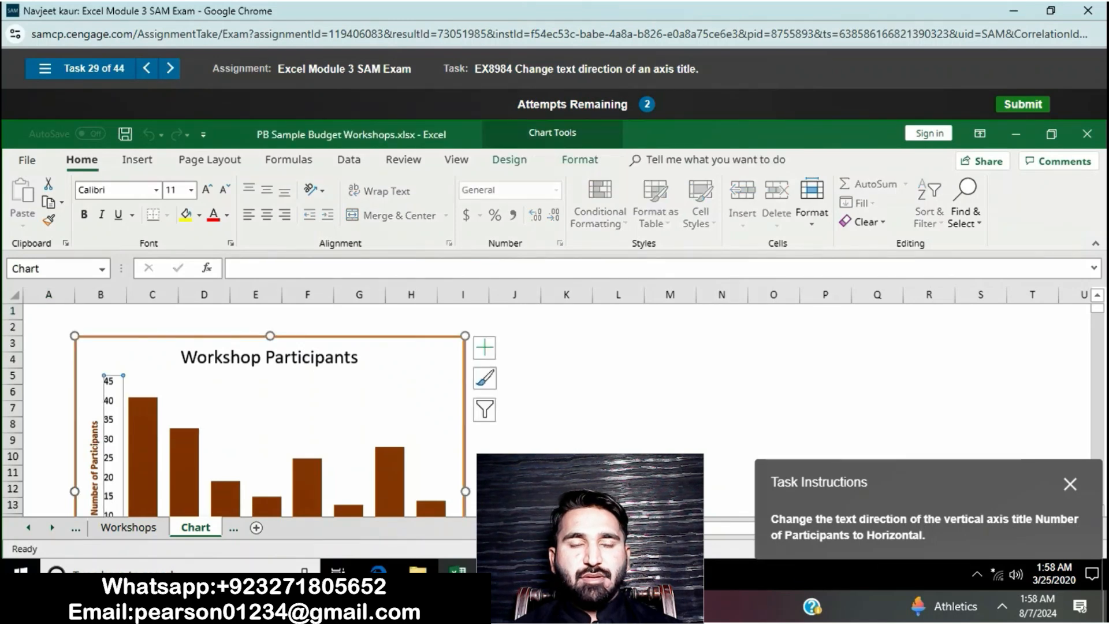
left_click(580, 160)
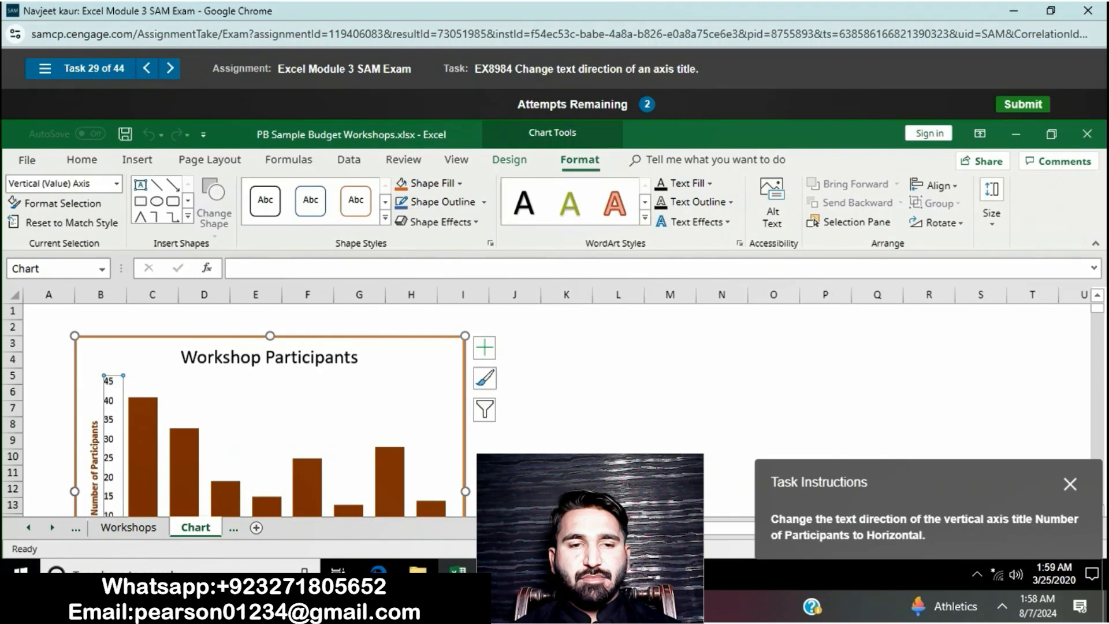
left_click(936, 223)
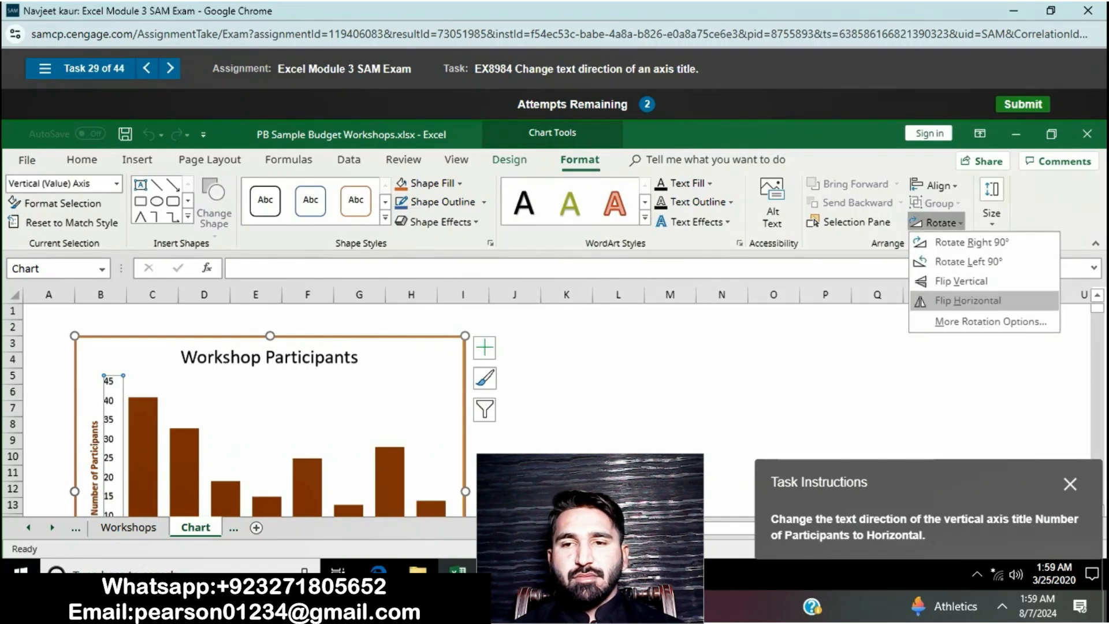
left_click(968, 300)
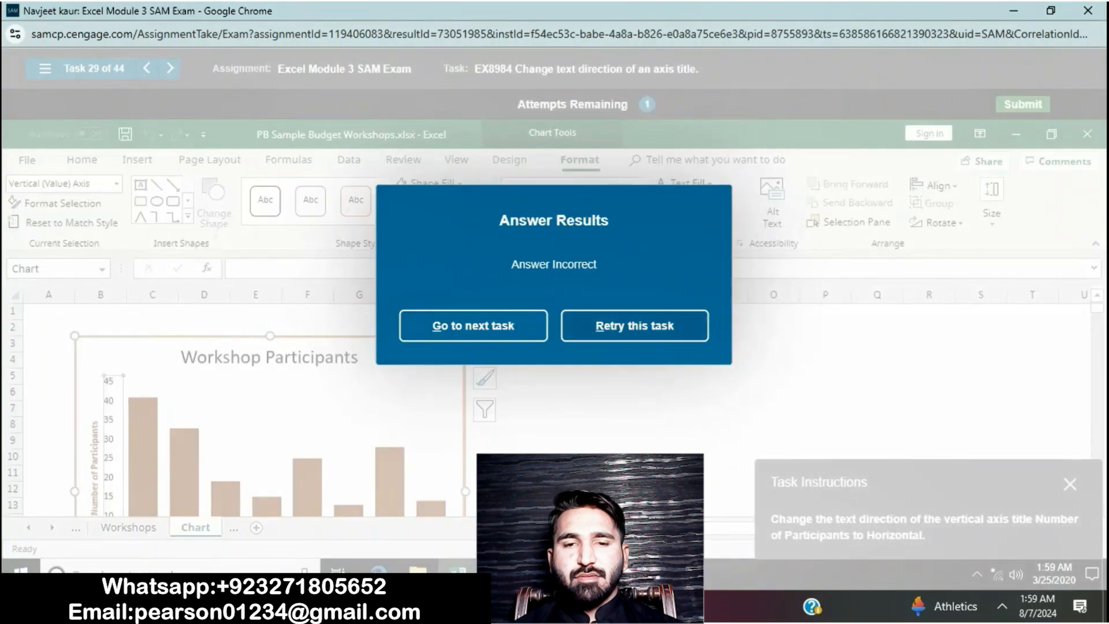
left_click(635, 326)
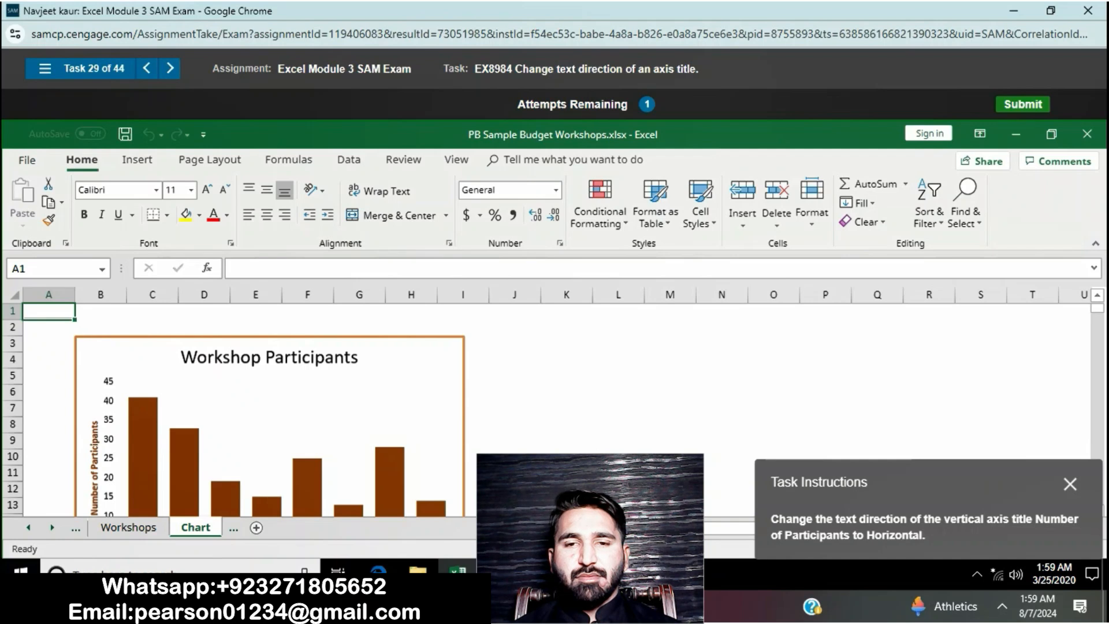
Step: Apply Flip Horizontal once more to the vertical value axis of the Workshop Participants chart
left_click(109, 458)
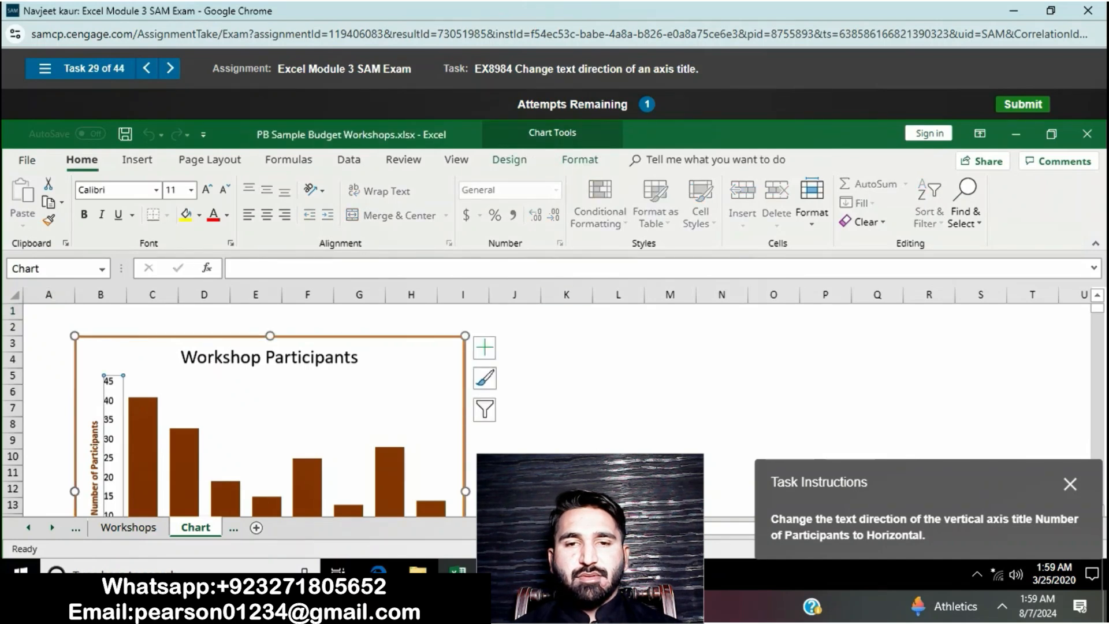
left_click(579, 160)
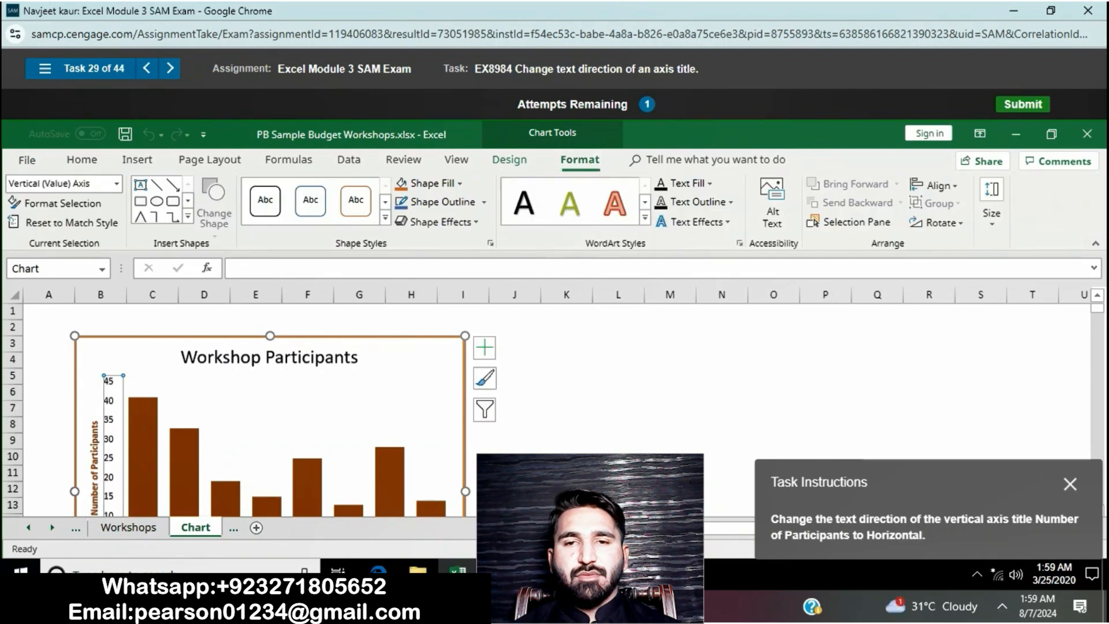
left_click(936, 222)
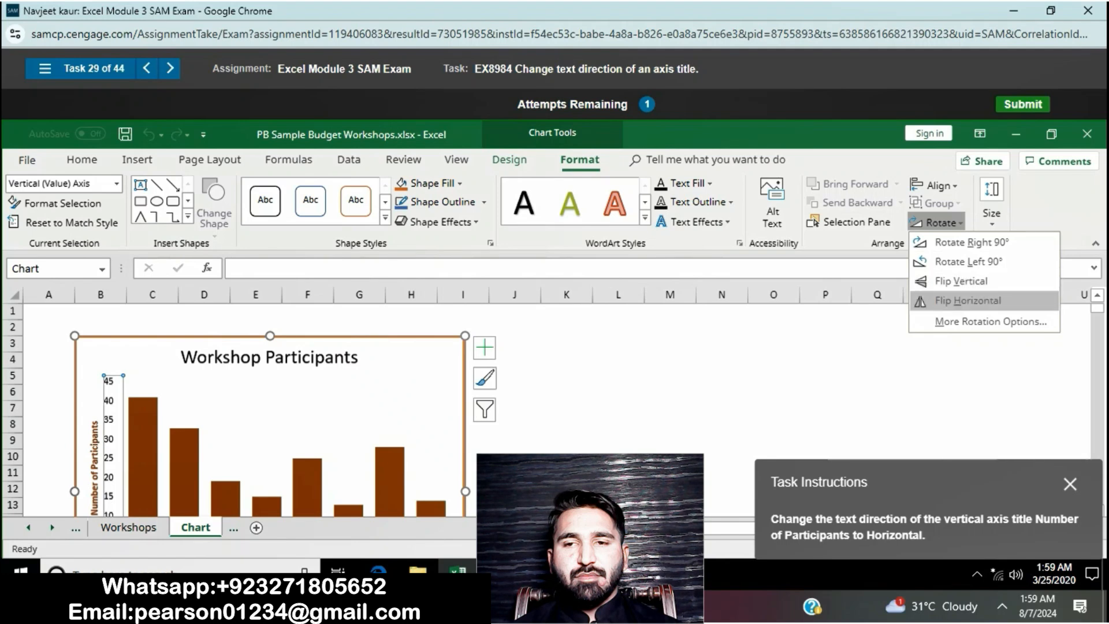
left_click(968, 300)
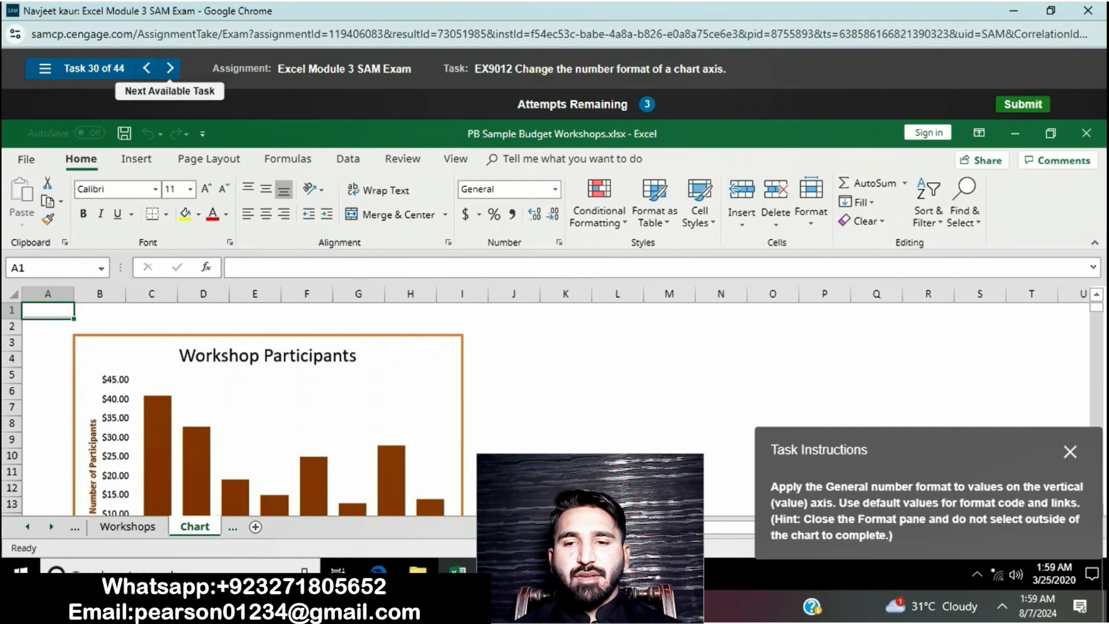
Step: Skip the axis number format task, and set the Workshop Attendance chart's vertical axis Major units to 20.0
left_click(169, 68)
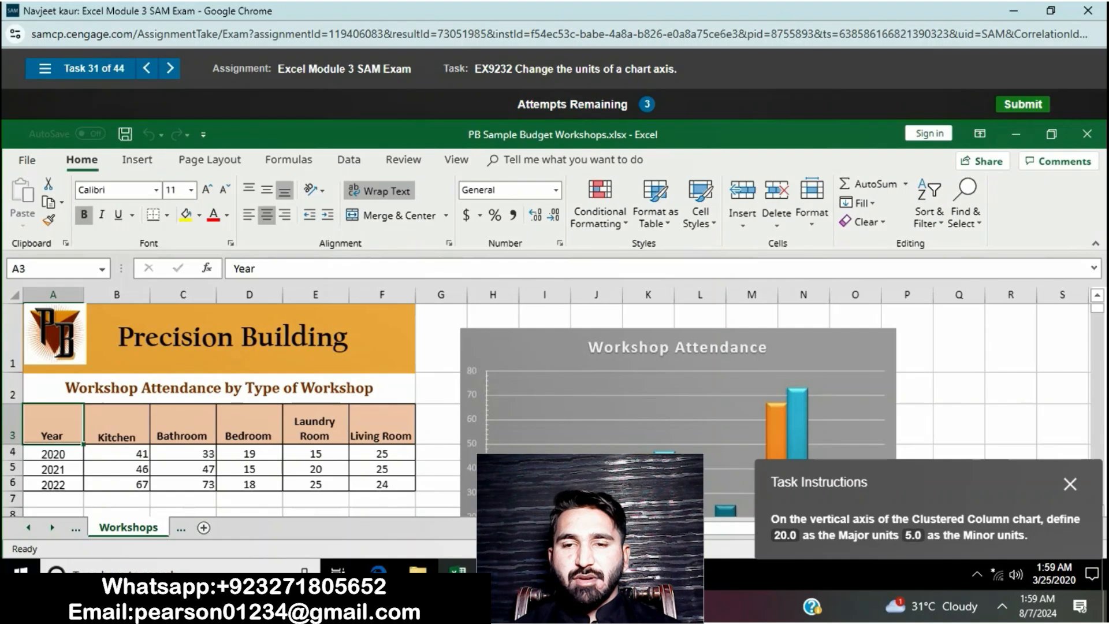
left_click(471, 468)
right_click(471, 469)
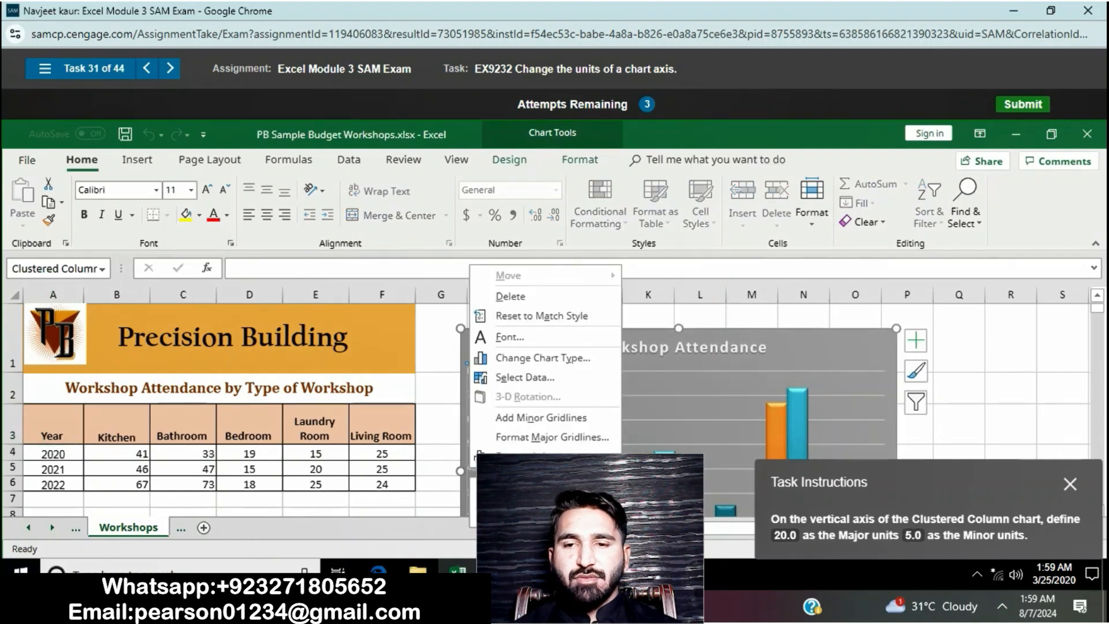
left_click(519, 456)
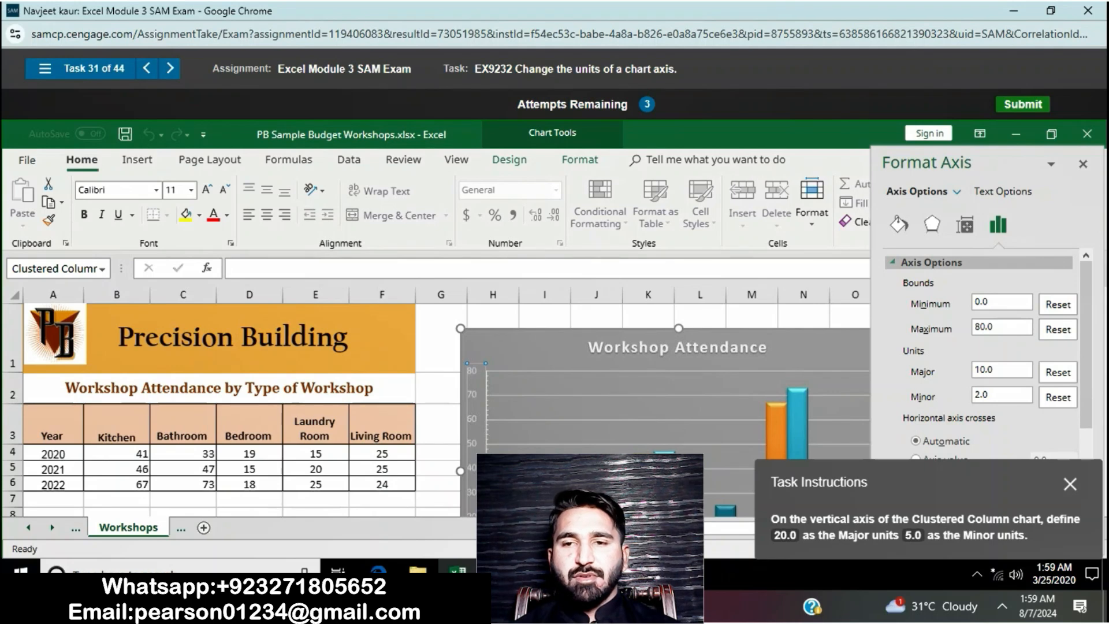
key("BackSpace")
type("2")
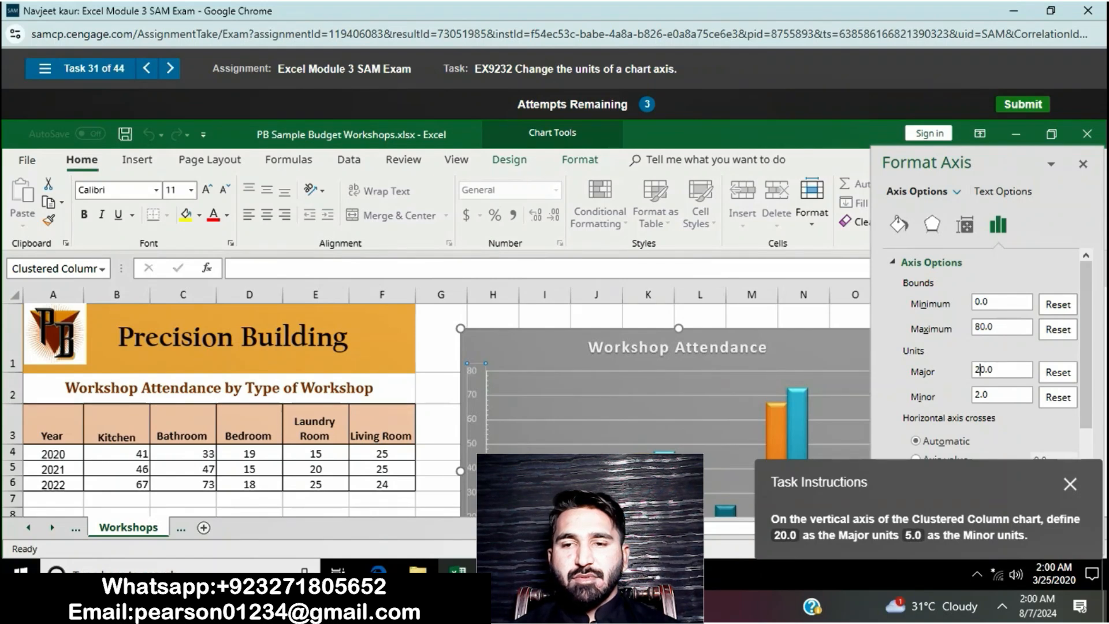
key("Return")
Step: Set the Minor units of the Workshop Attendance chart's vertical axis to 5.0
left_click(981, 396)
key("BackSpace")
type("5")
key("Return")
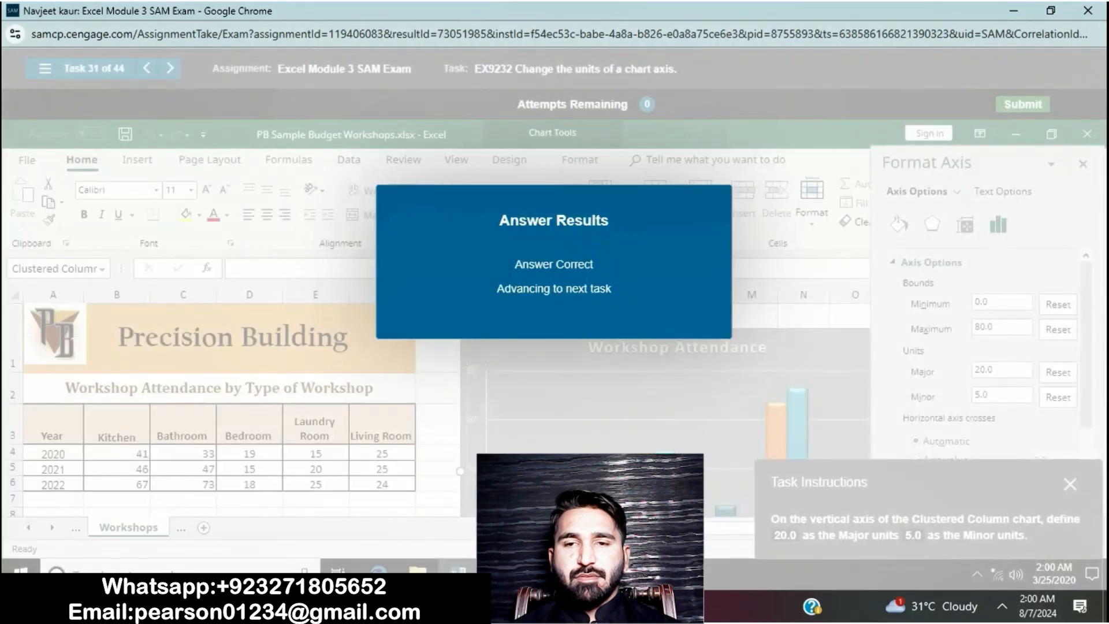